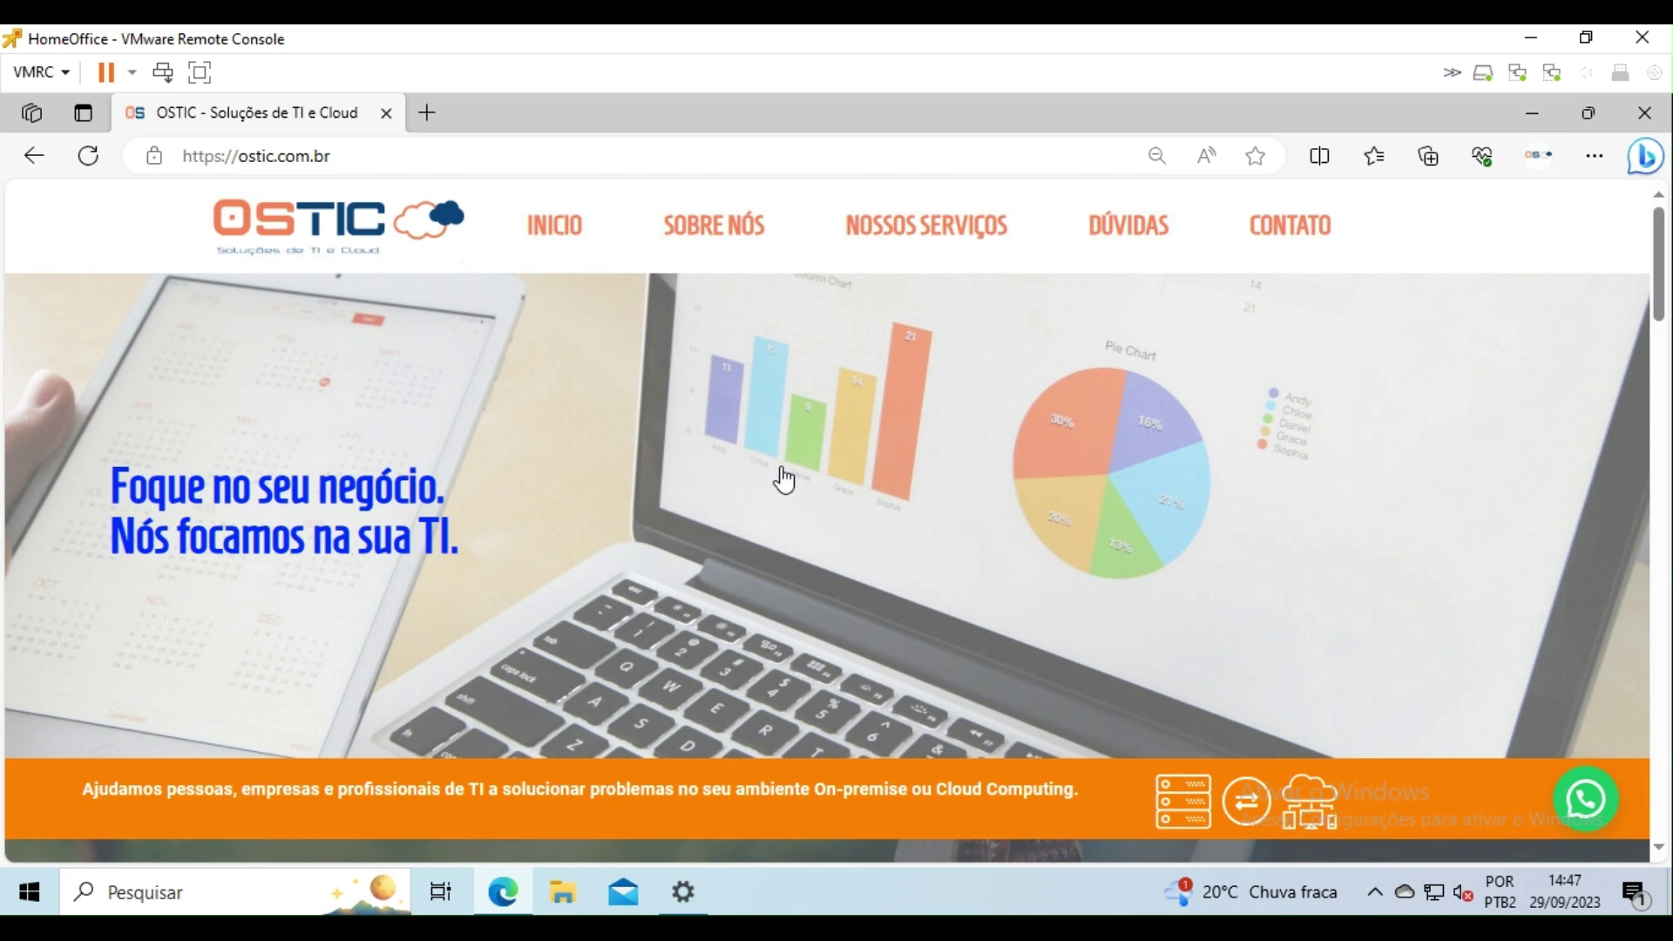
Step: Launch Backup do Windows from the Start menu's recently added apps
{"action": "left_click", "coordinate": [32, 892]}
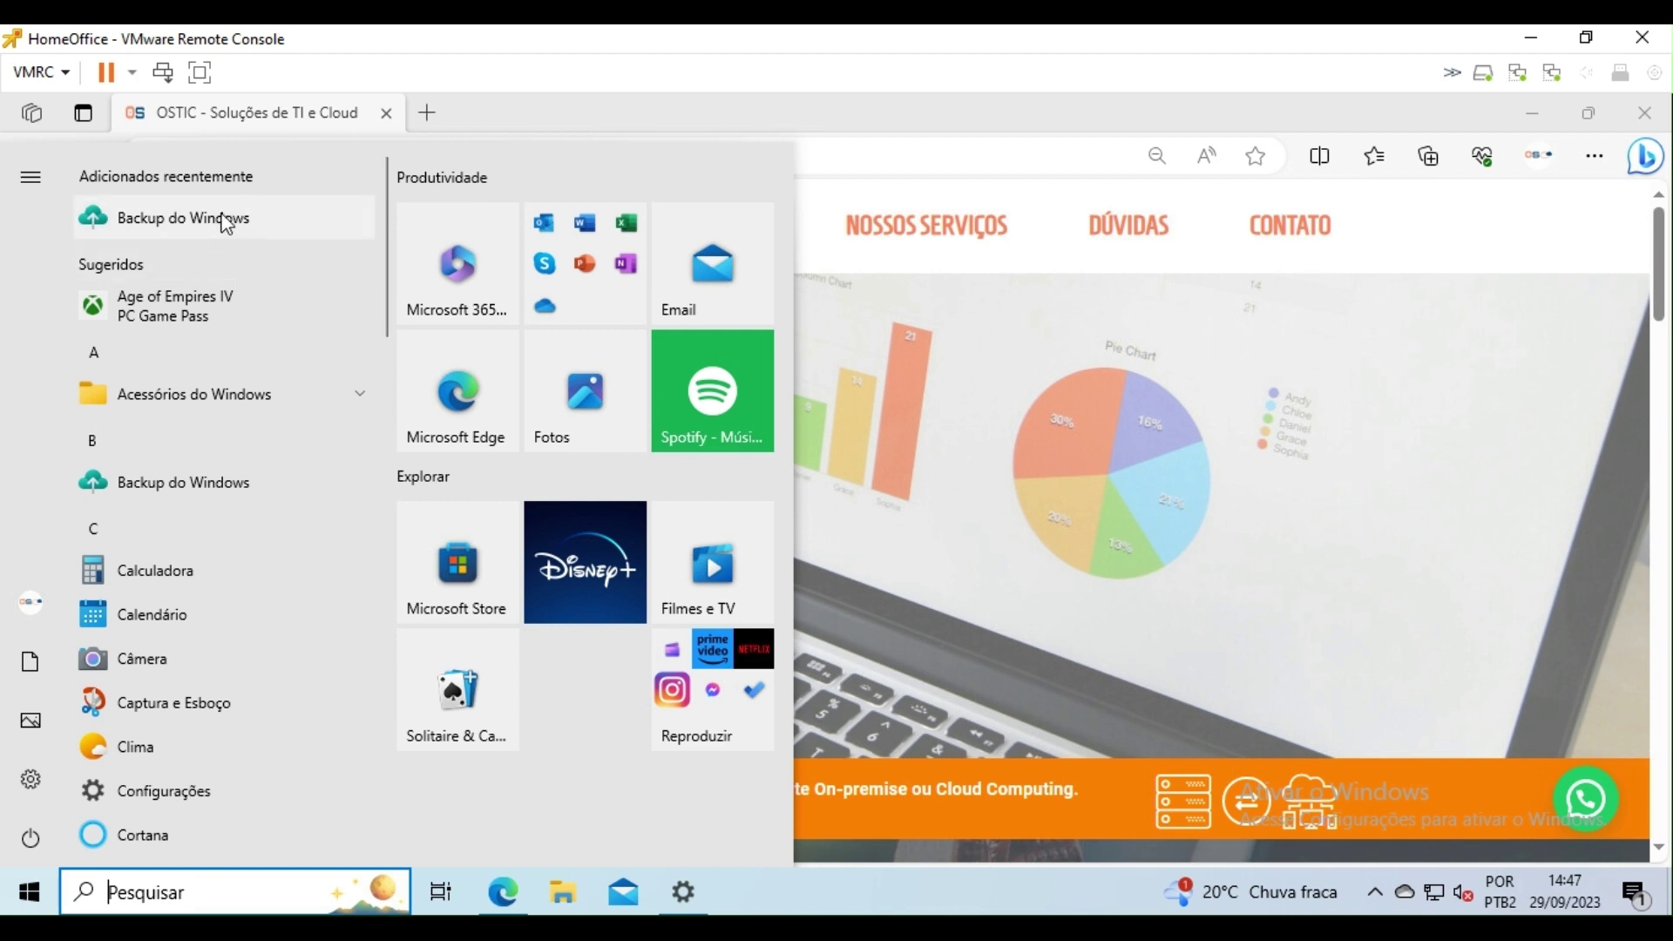
{"action": "left_click", "coordinate": [225, 219]}
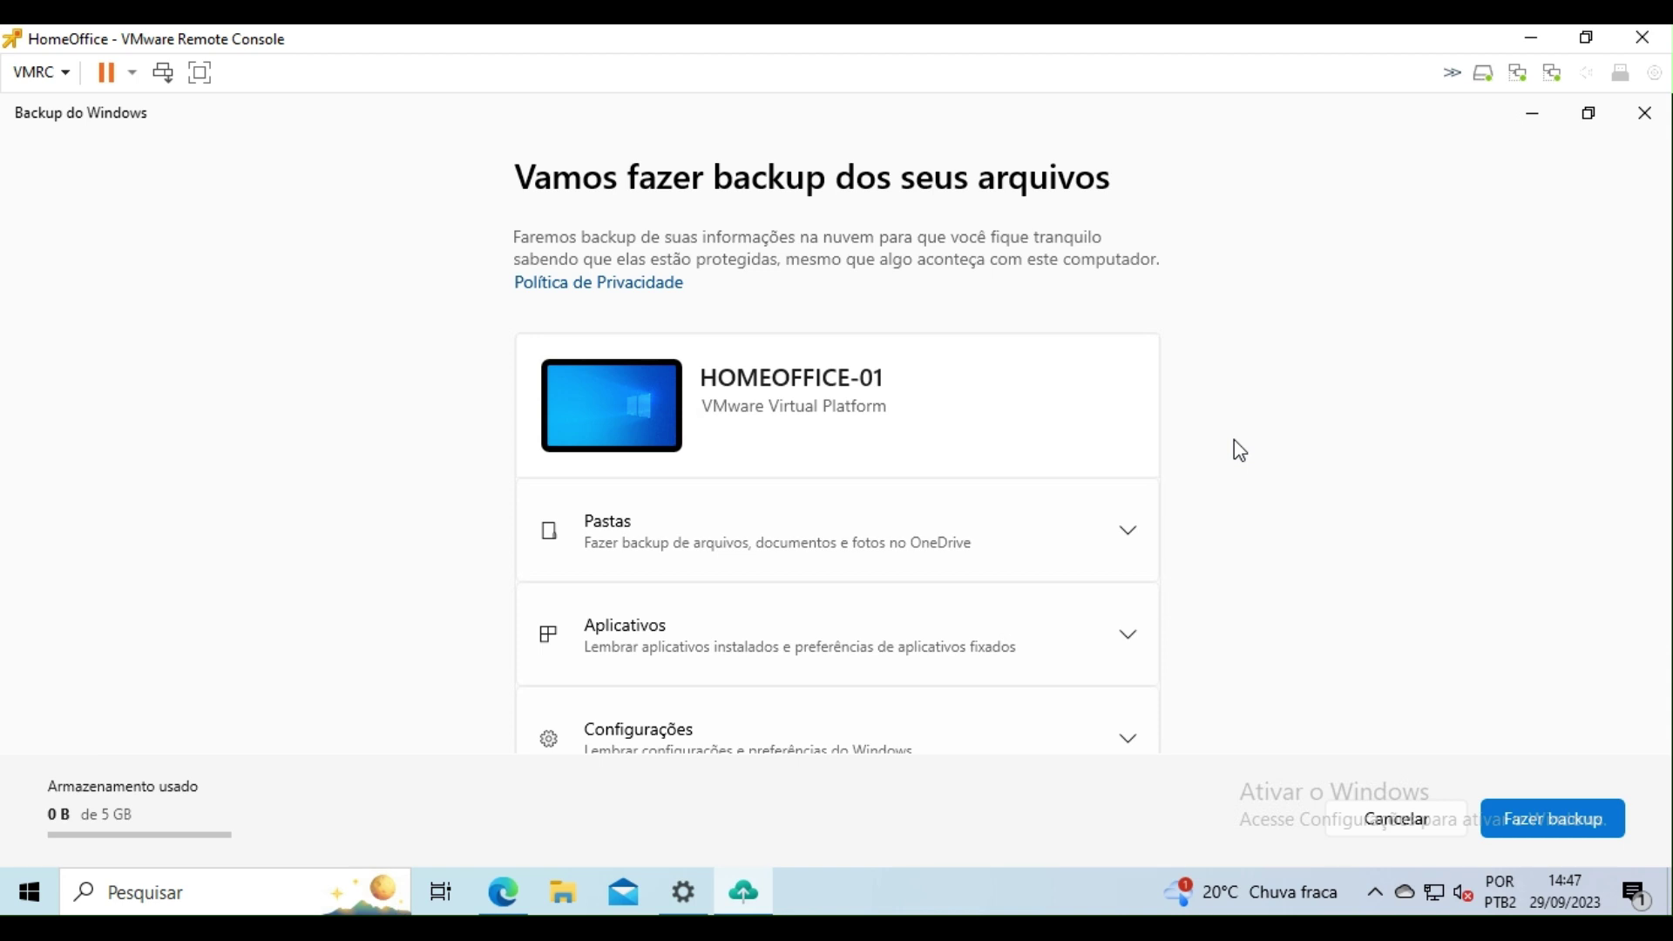
Step: Expand the Pastas section and scroll through the backed-up folders
{"action": "left_click", "coordinate": [1132, 532]}
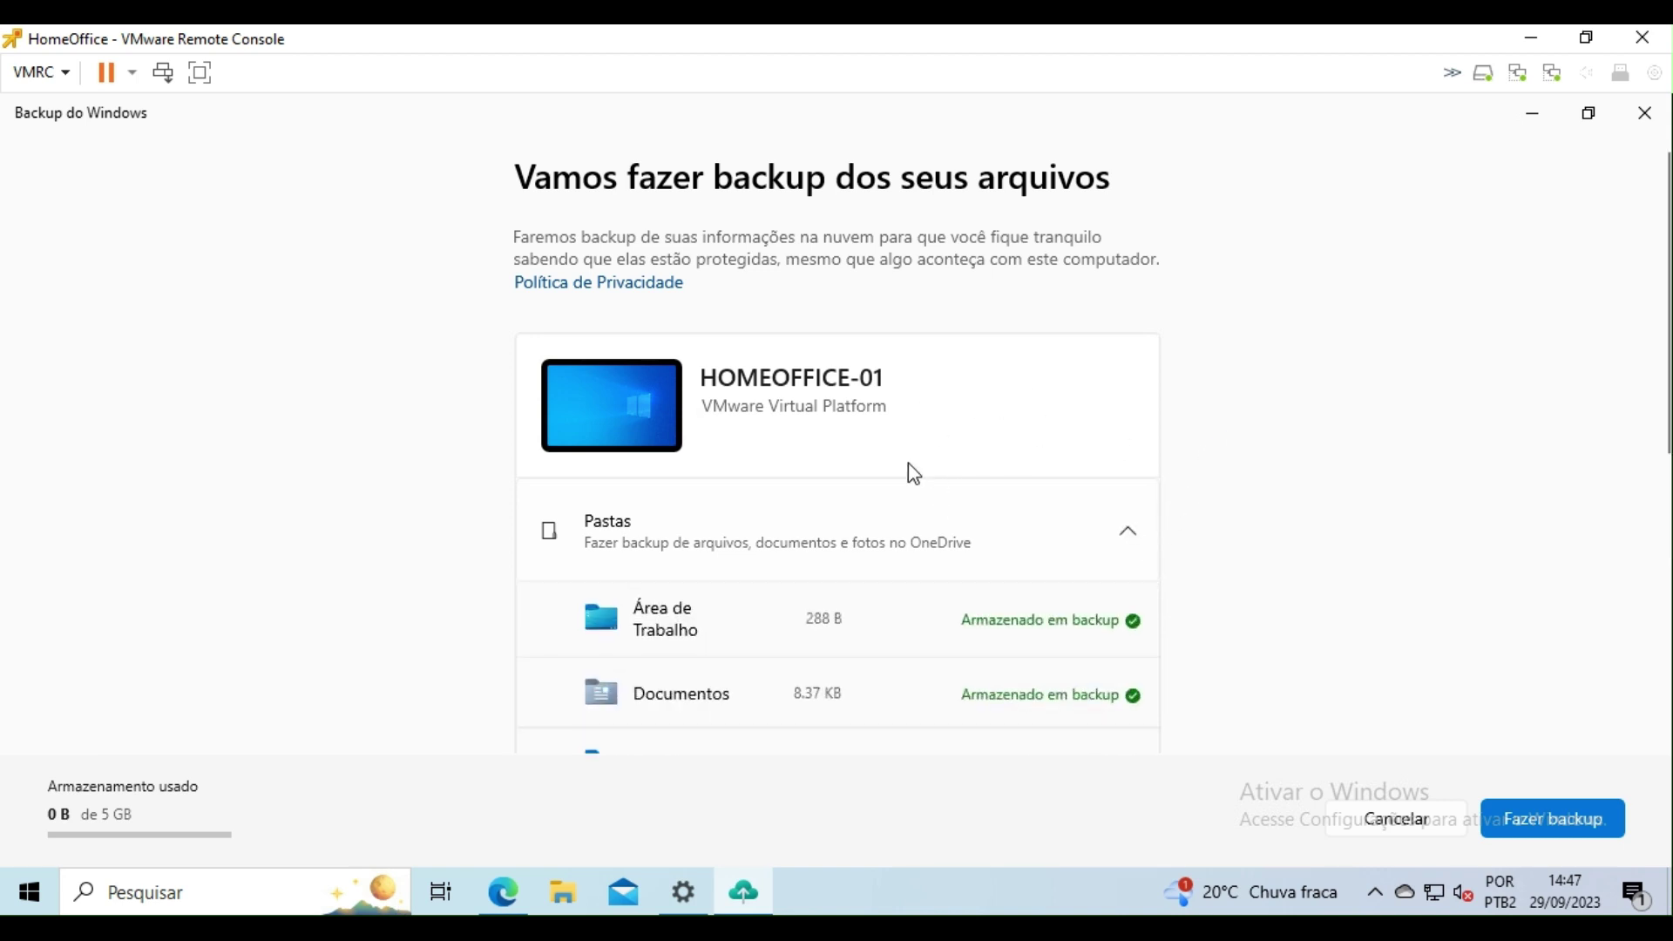
{"action": "scroll", "coordinate": [910, 479], "scroll_direction": "down", "scroll_amount": 2}
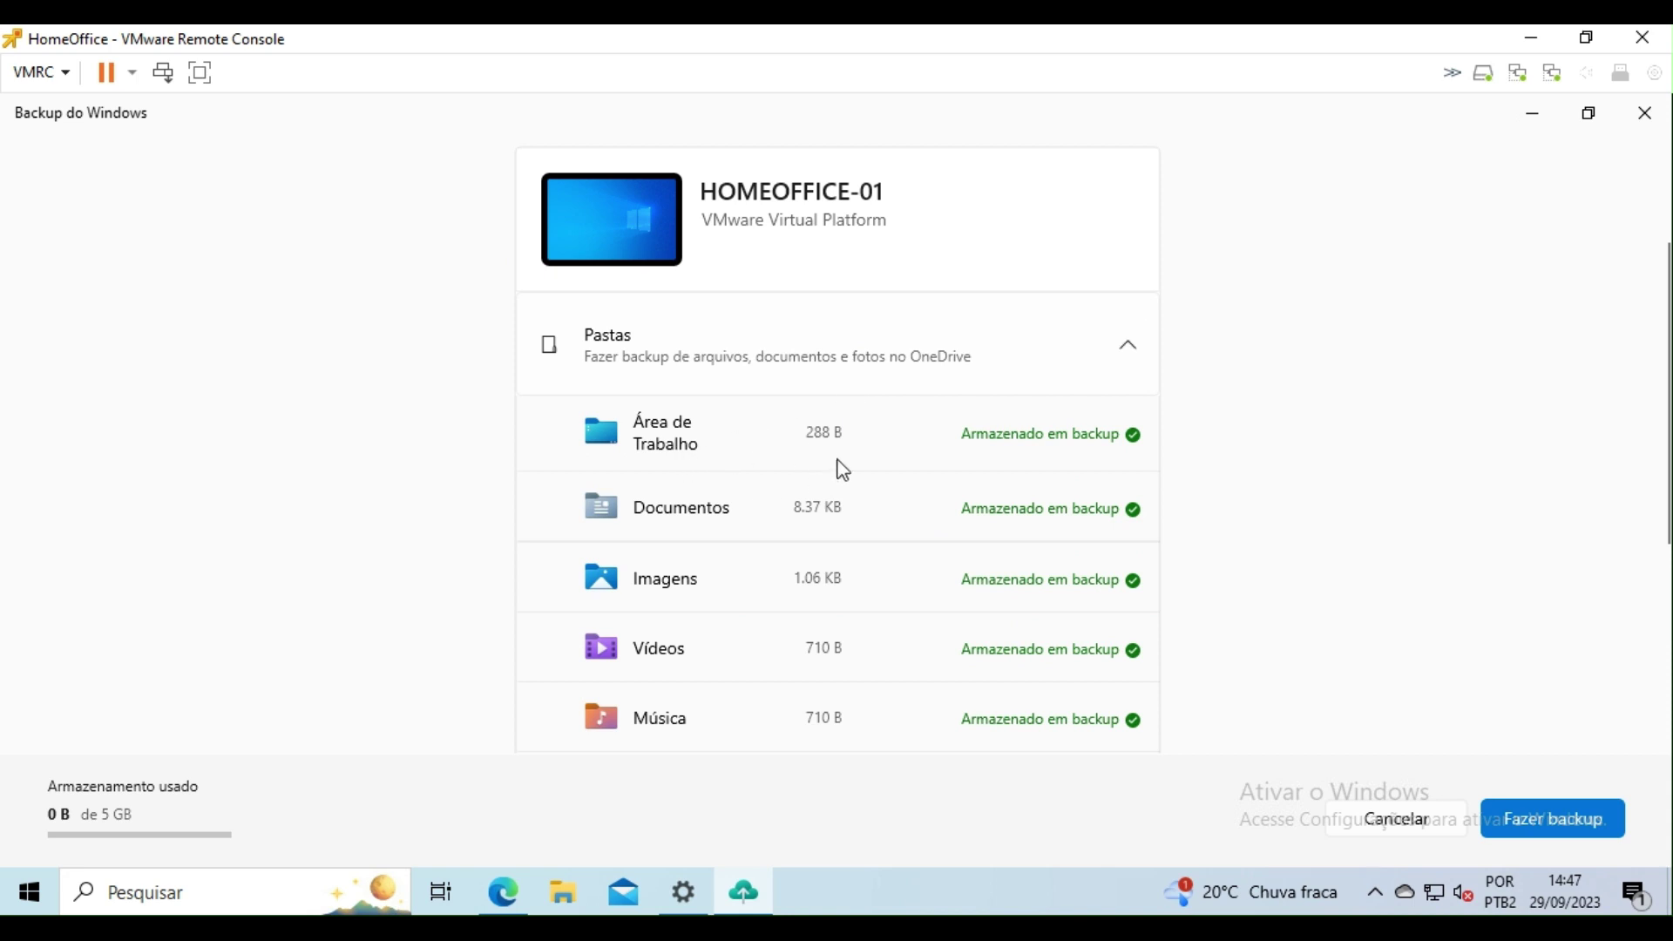
{"action": "scroll", "coordinate": [795, 434], "scroll_direction": "down", "scroll_amount": 1}
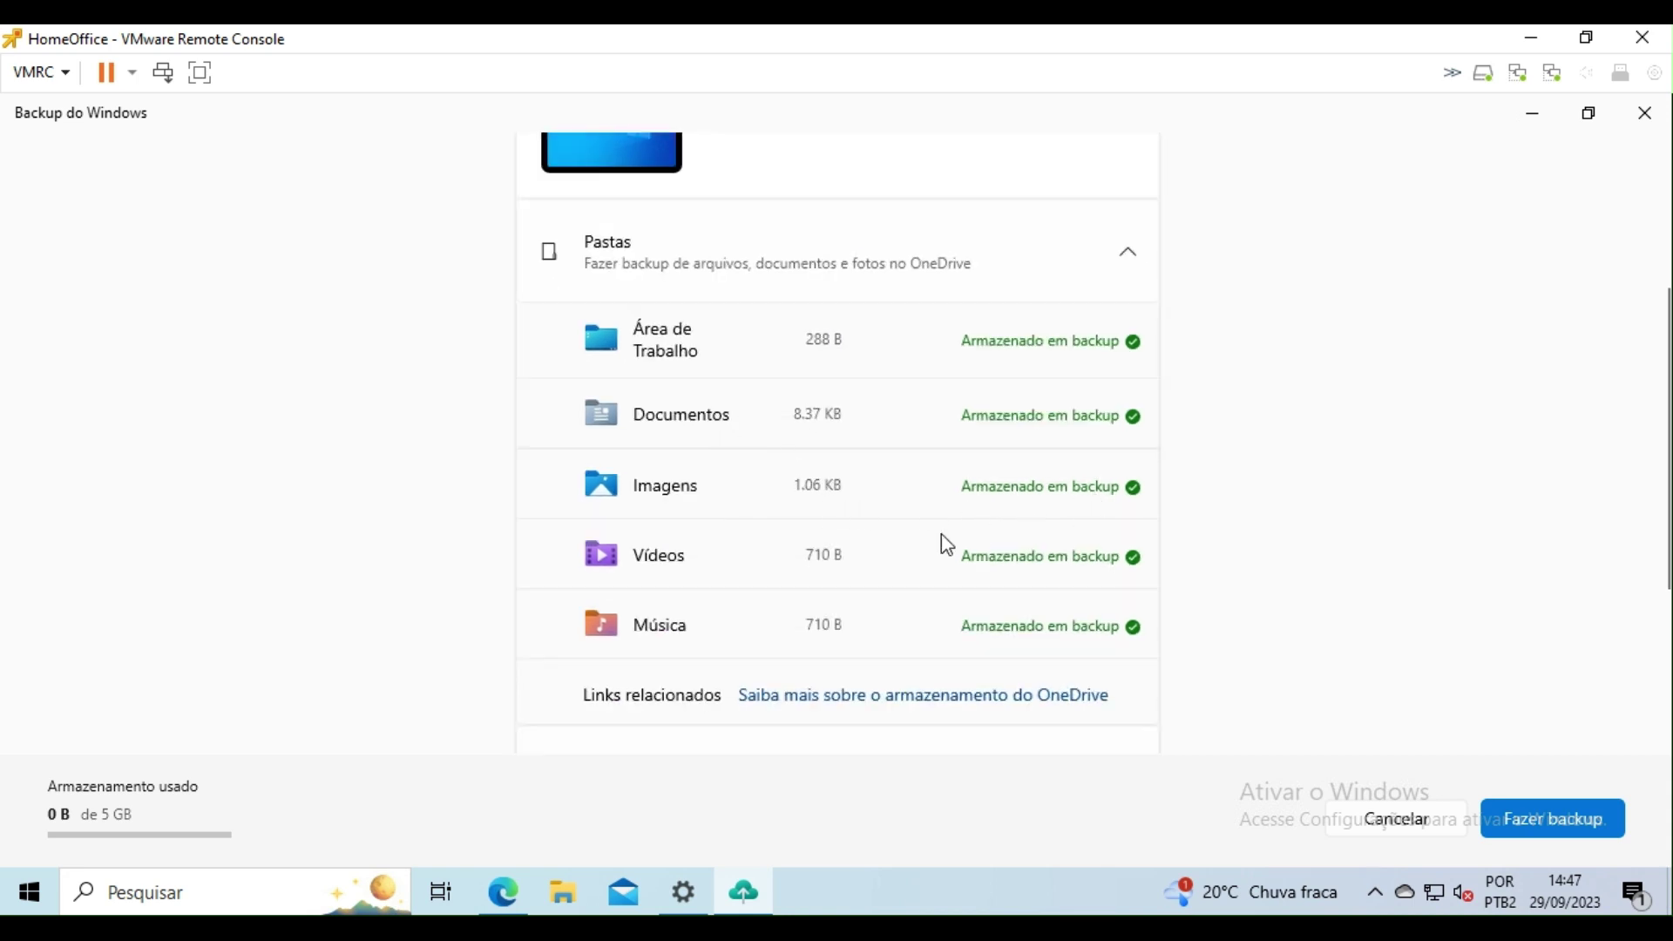
{"action": "scroll", "coordinate": [928, 615], "scroll_direction": "down", "scroll_amount": 2}
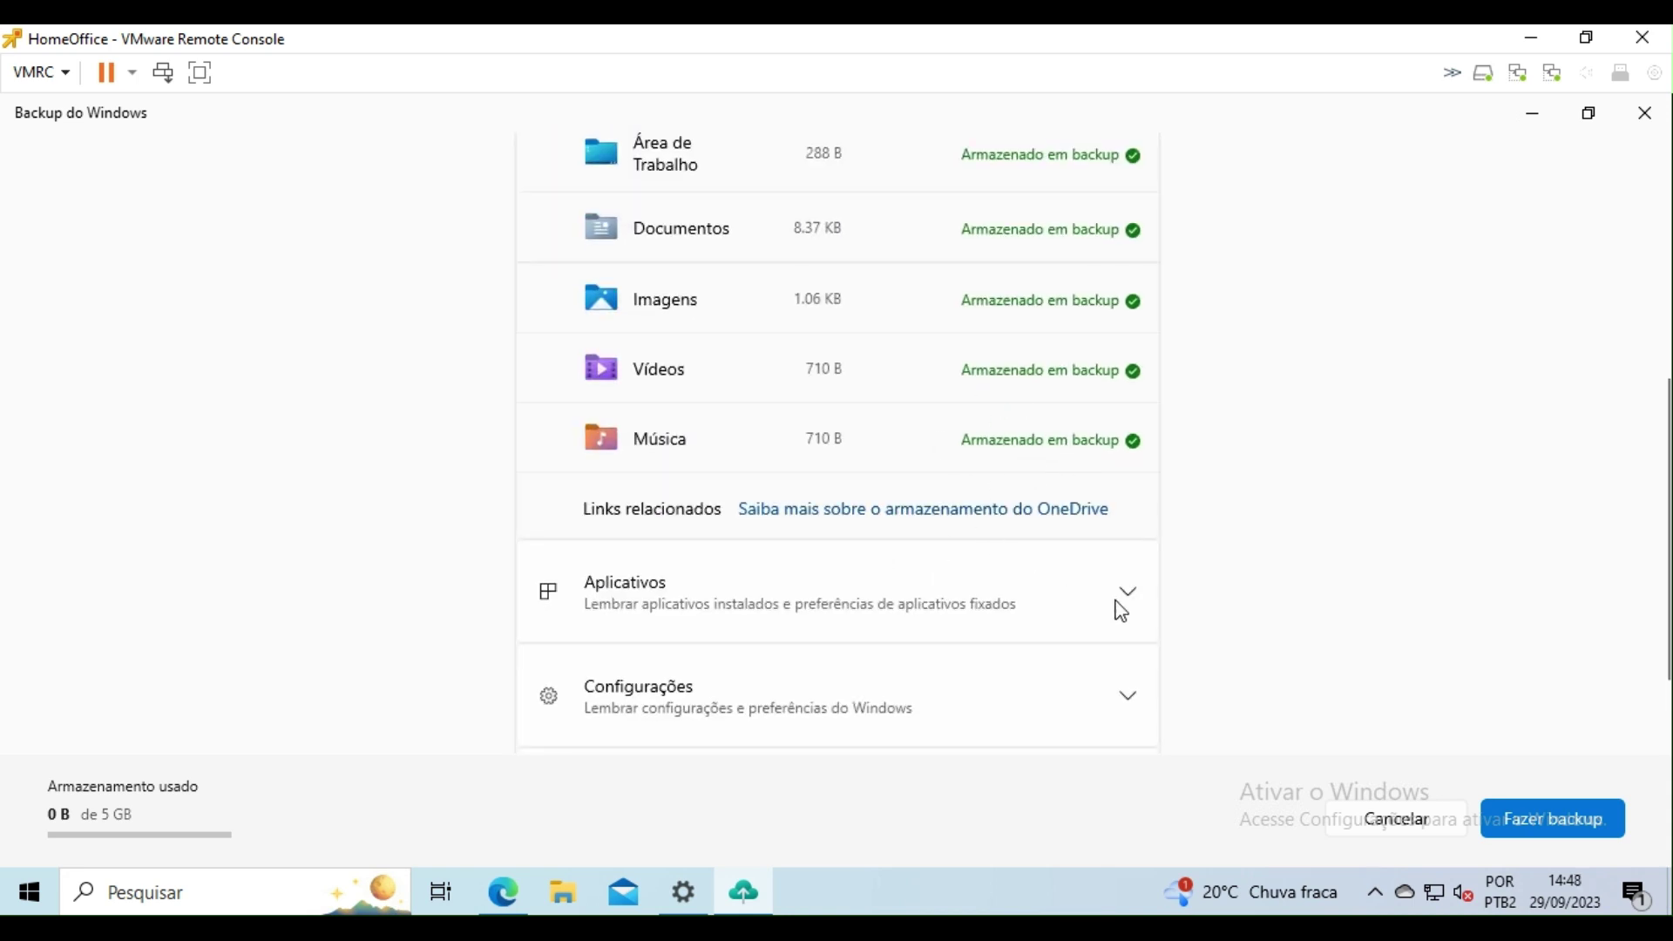
Step: Review the Aplicativos, Configurações and Credenciais sections, recheck Pastas, then check OneDrive's sync status
{"action": "left_click", "coordinate": [1127, 594]}
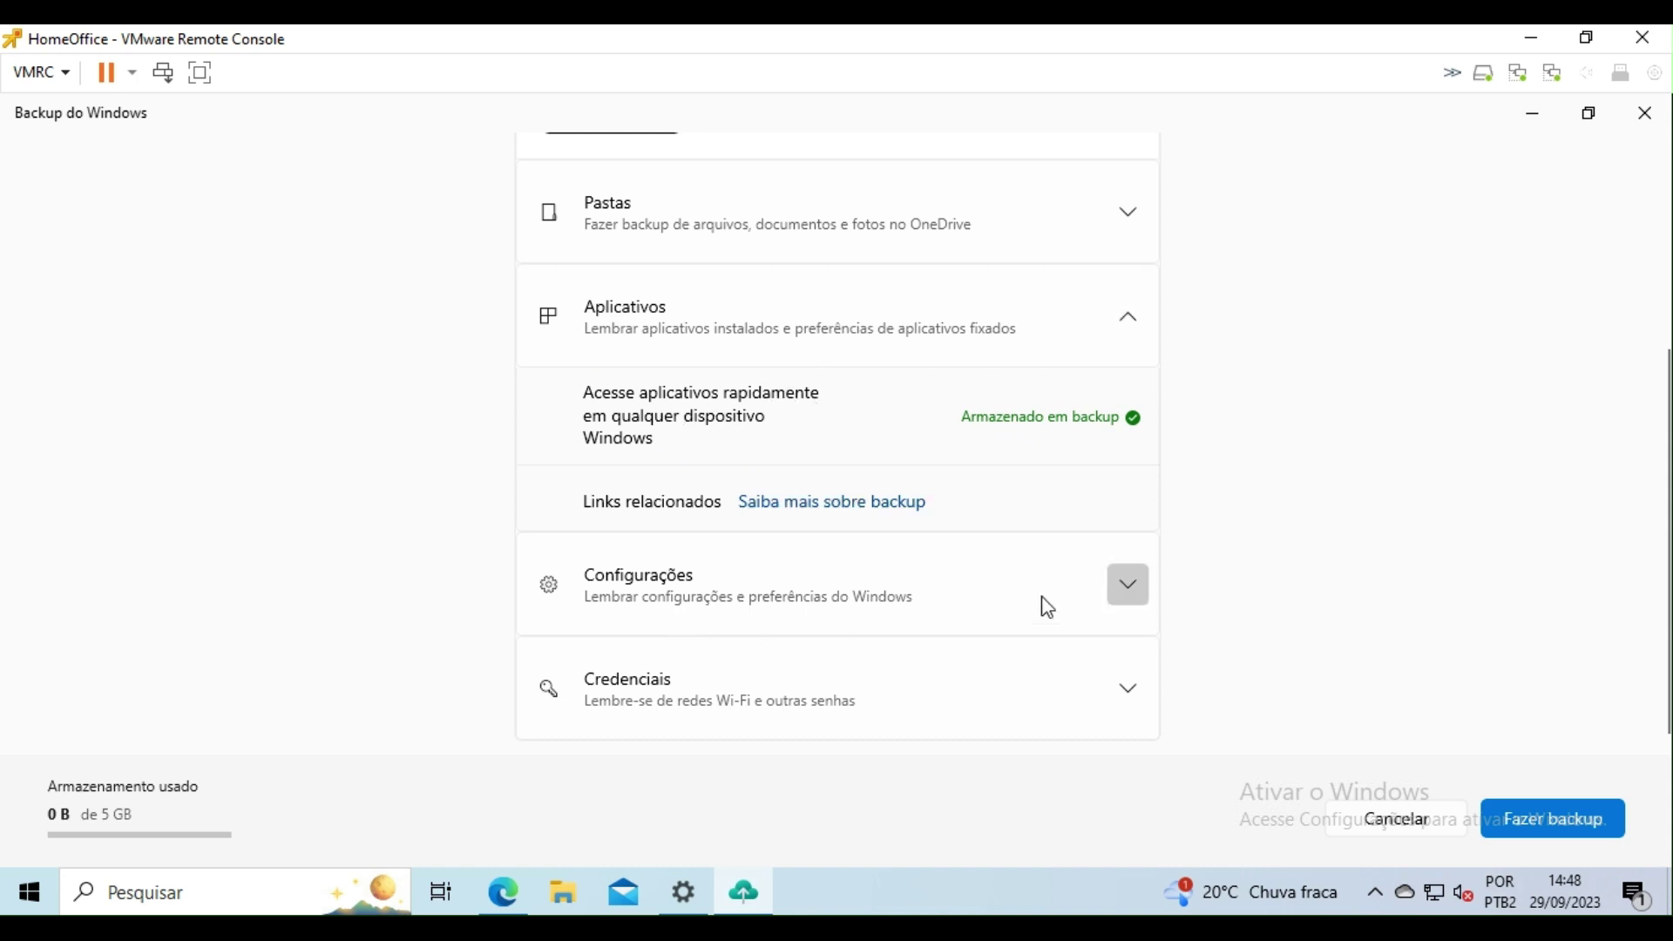
{"action": "left_click", "coordinate": [1129, 585]}
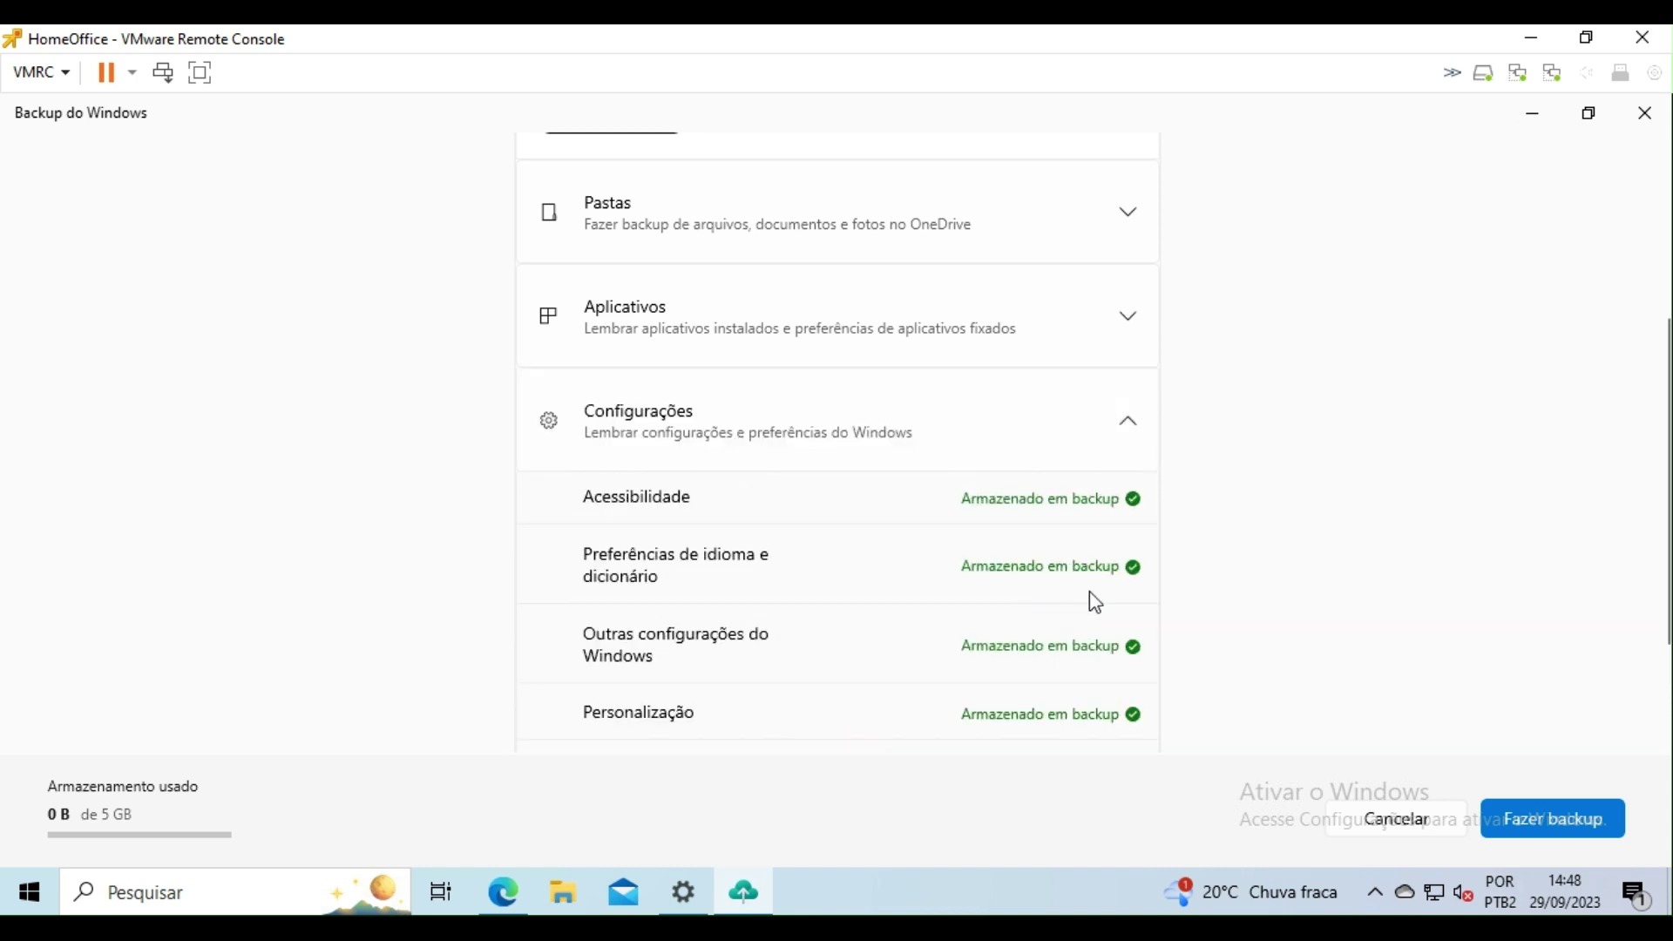
{"action": "scroll", "coordinate": [1100, 505], "scroll_direction": "down", "scroll_amount": 2}
{"action": "left_click", "coordinate": [1129, 697]}
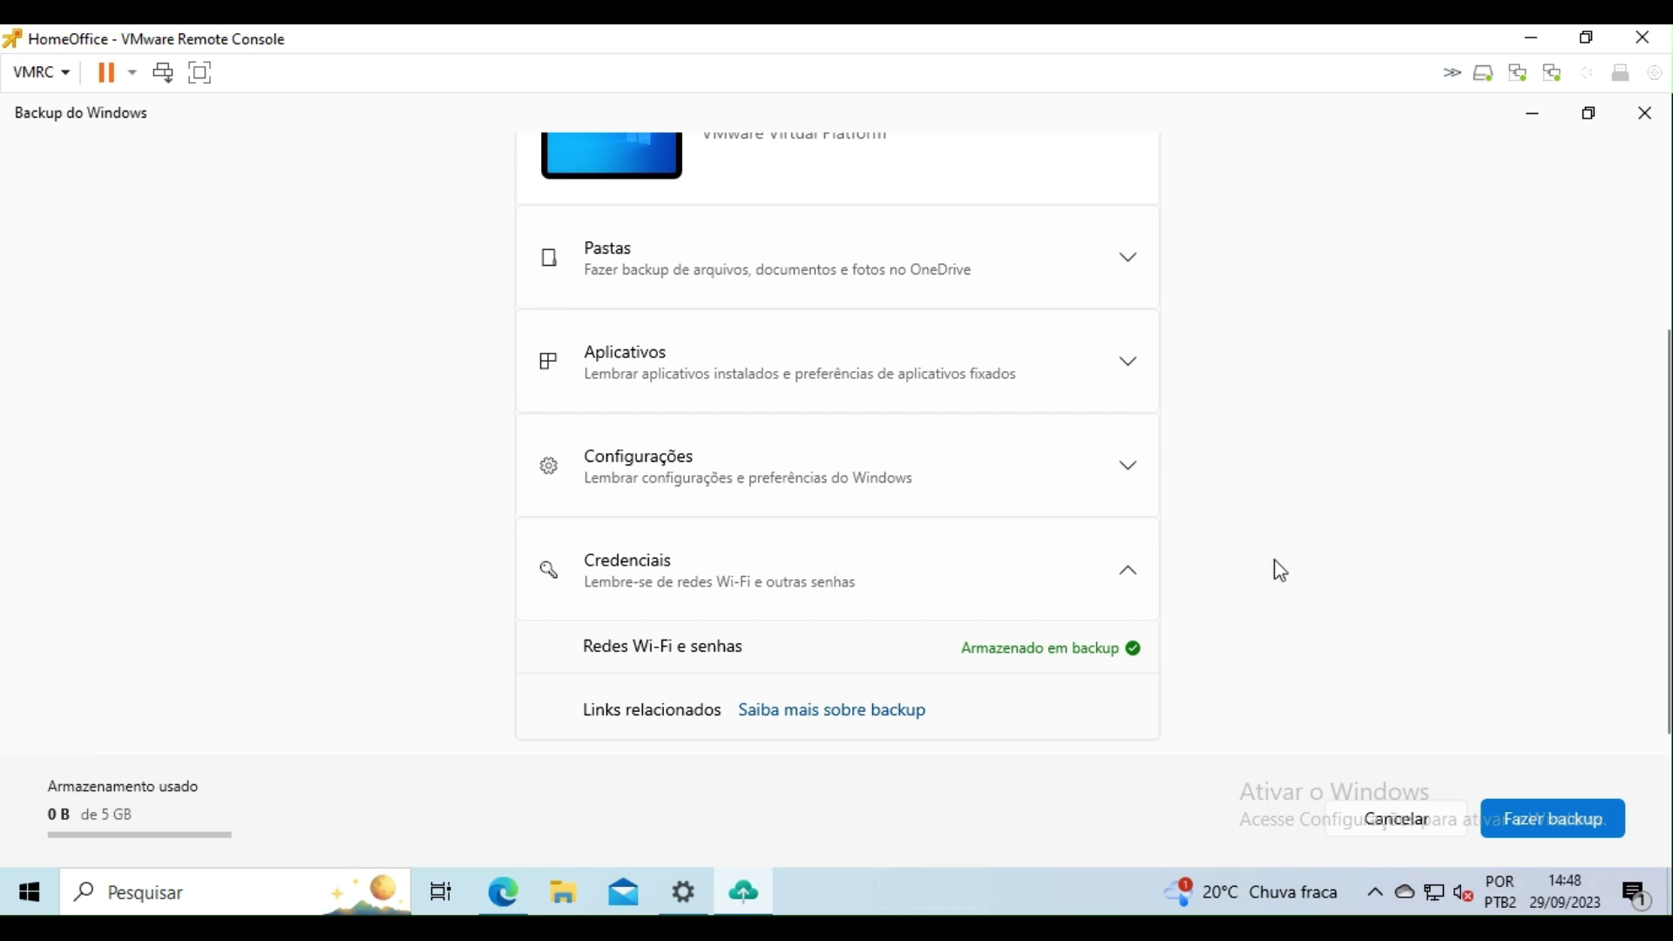
{"action": "left_click", "coordinate": [1129, 255]}
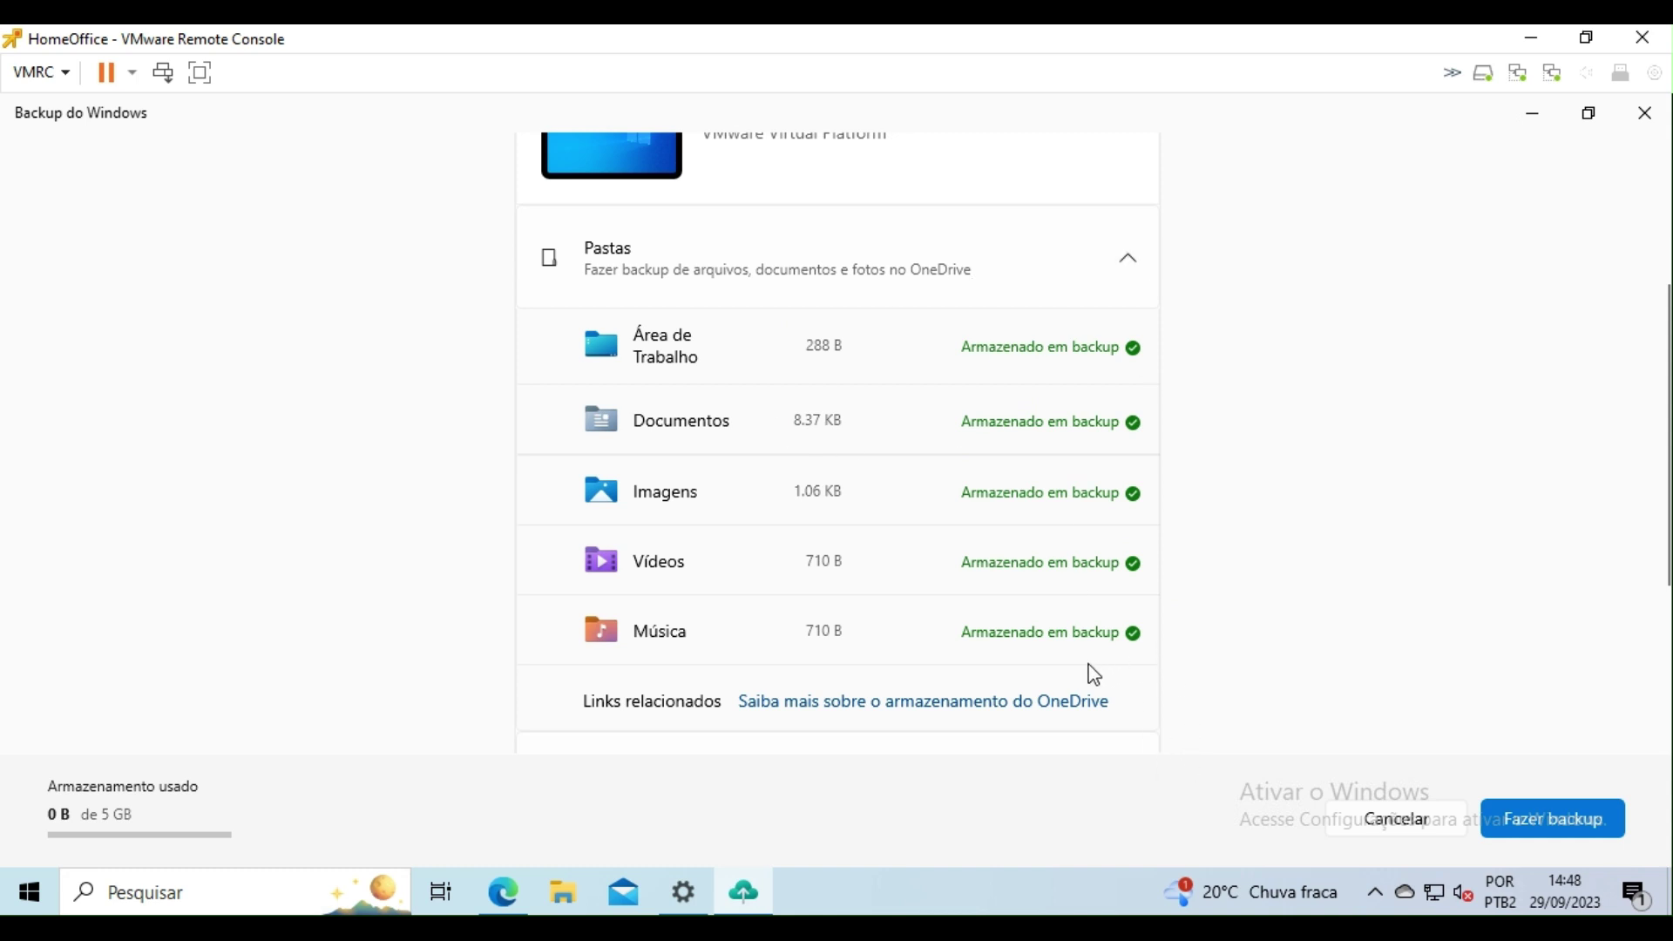
{"action": "left_click", "coordinate": [1410, 895]}
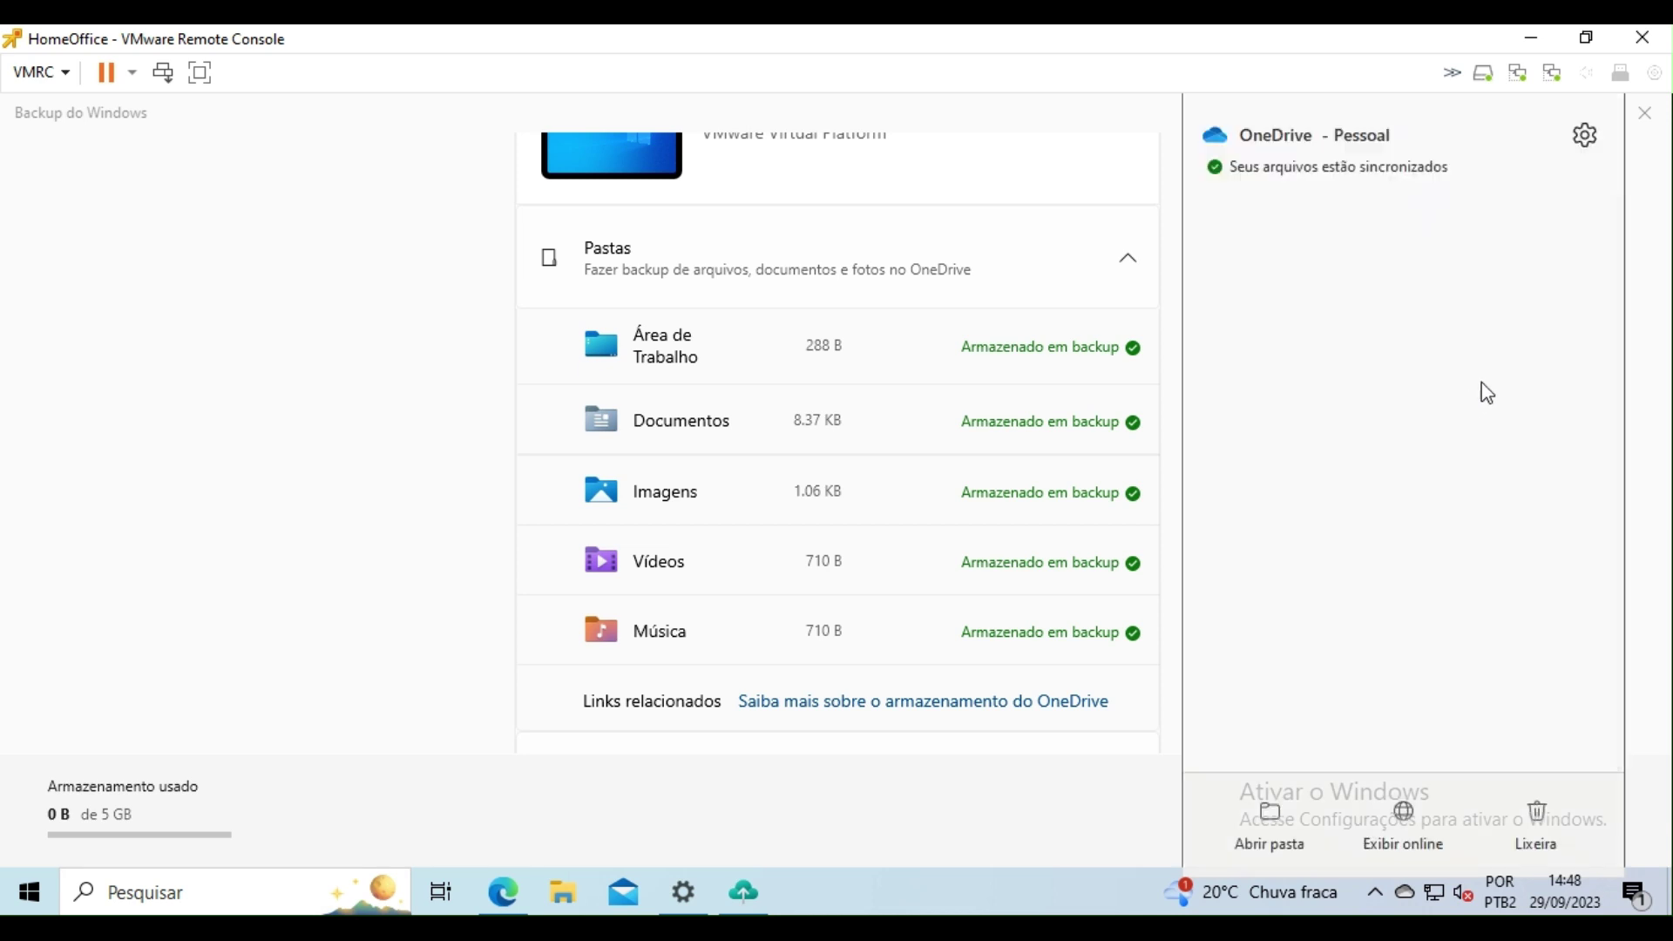
Step: Open OneDrive settings at Sincronizar e fazer backup and confirm the five folders under Gerenciar backup
{"action": "left_click", "coordinate": [1584, 138]}
{"action": "left_click", "coordinate": [1450, 203]}
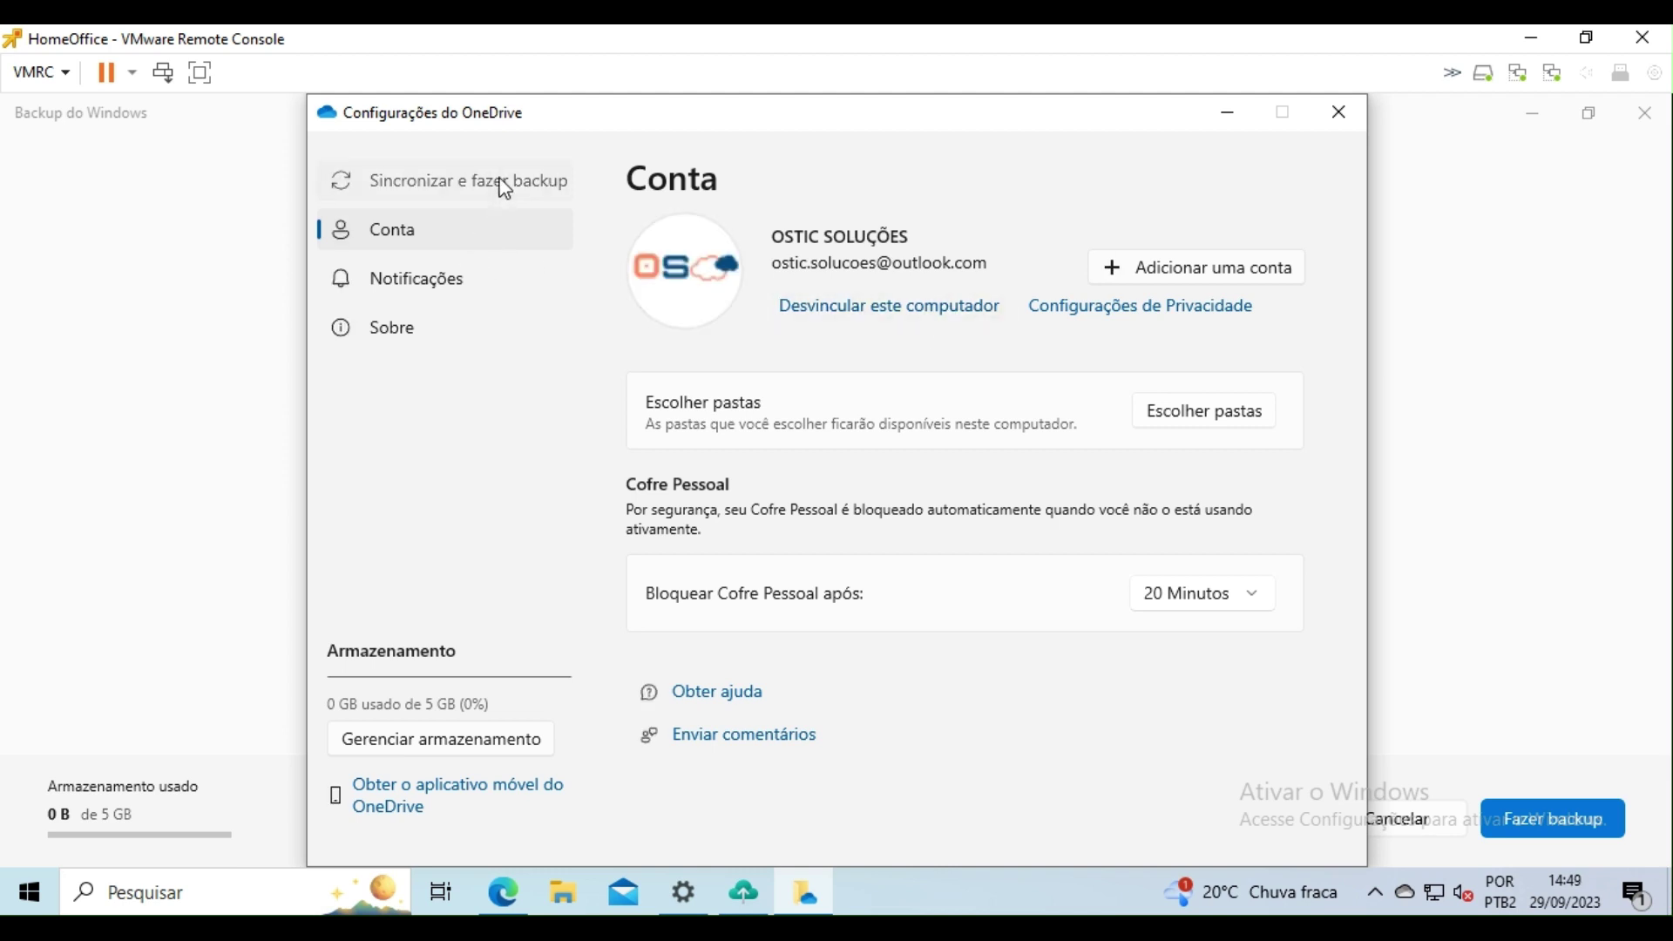
{"action": "left_click", "coordinate": [504, 191]}
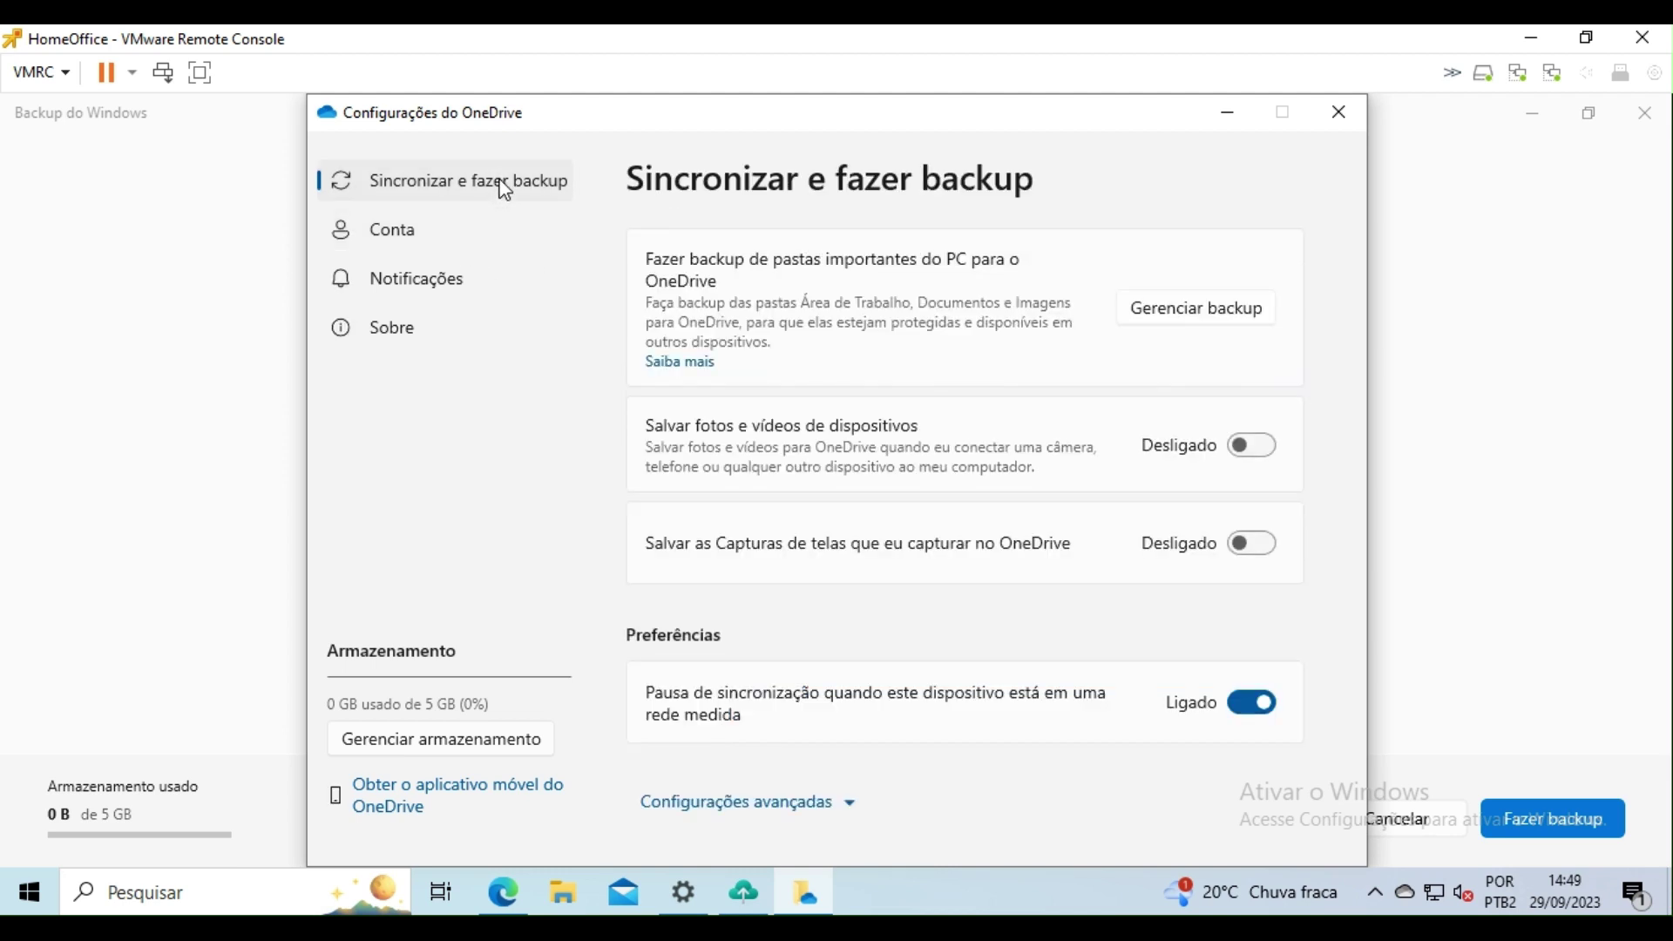
{"action": "left_click", "coordinate": [1159, 318]}
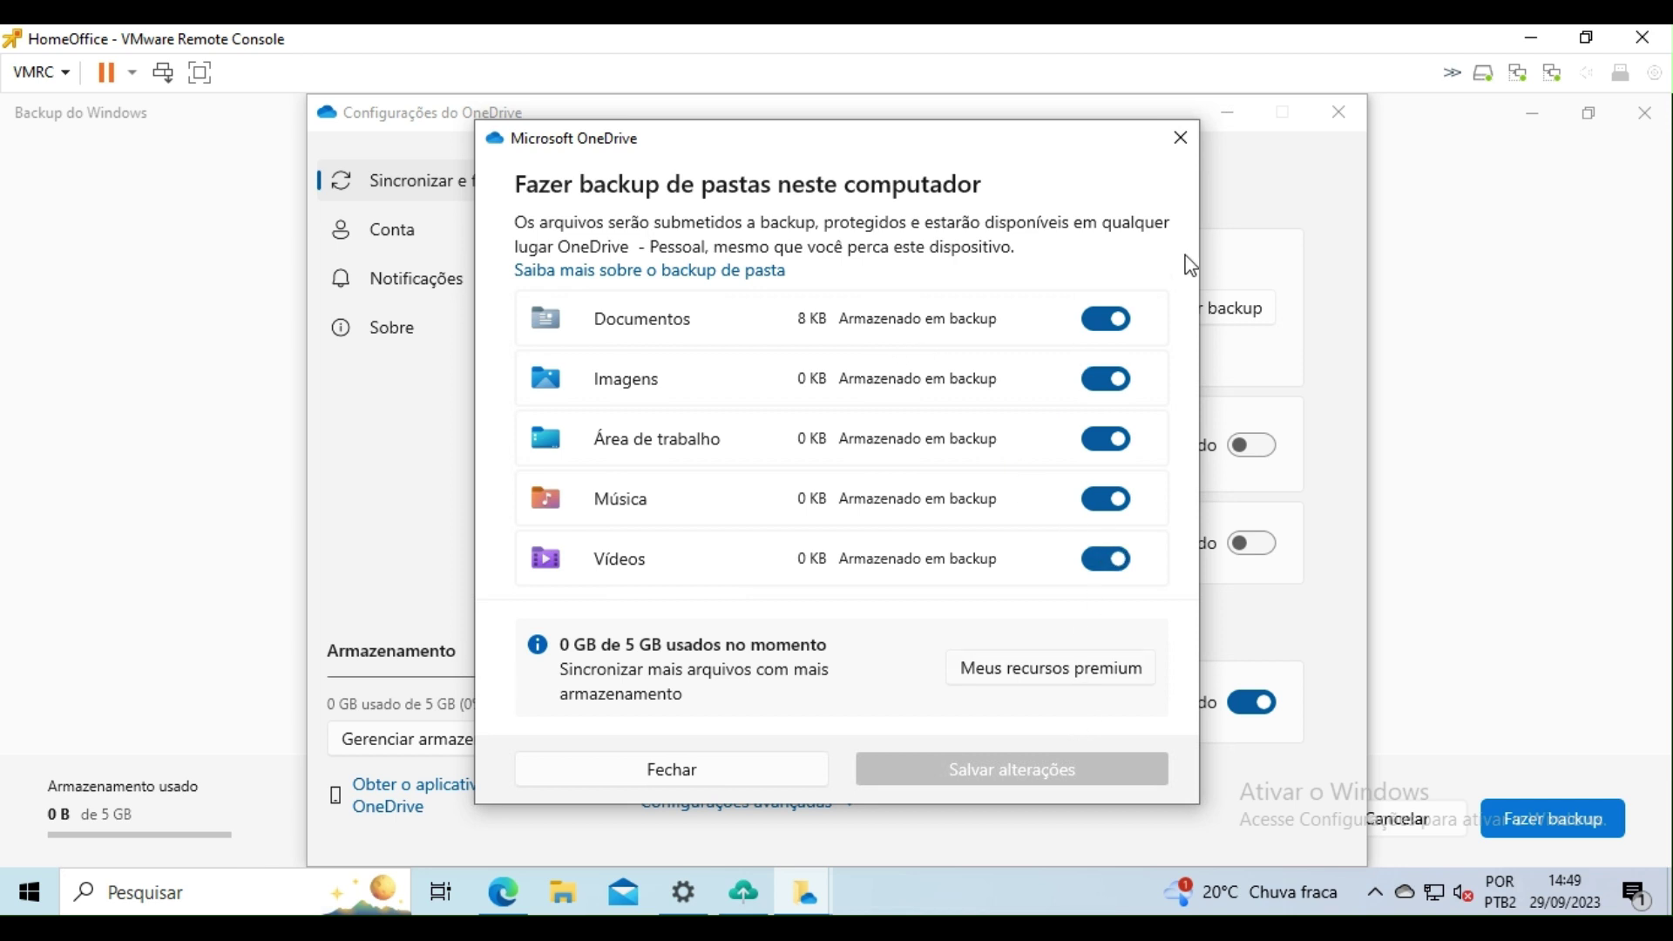
{"action": "left_click", "coordinate": [1180, 140]}
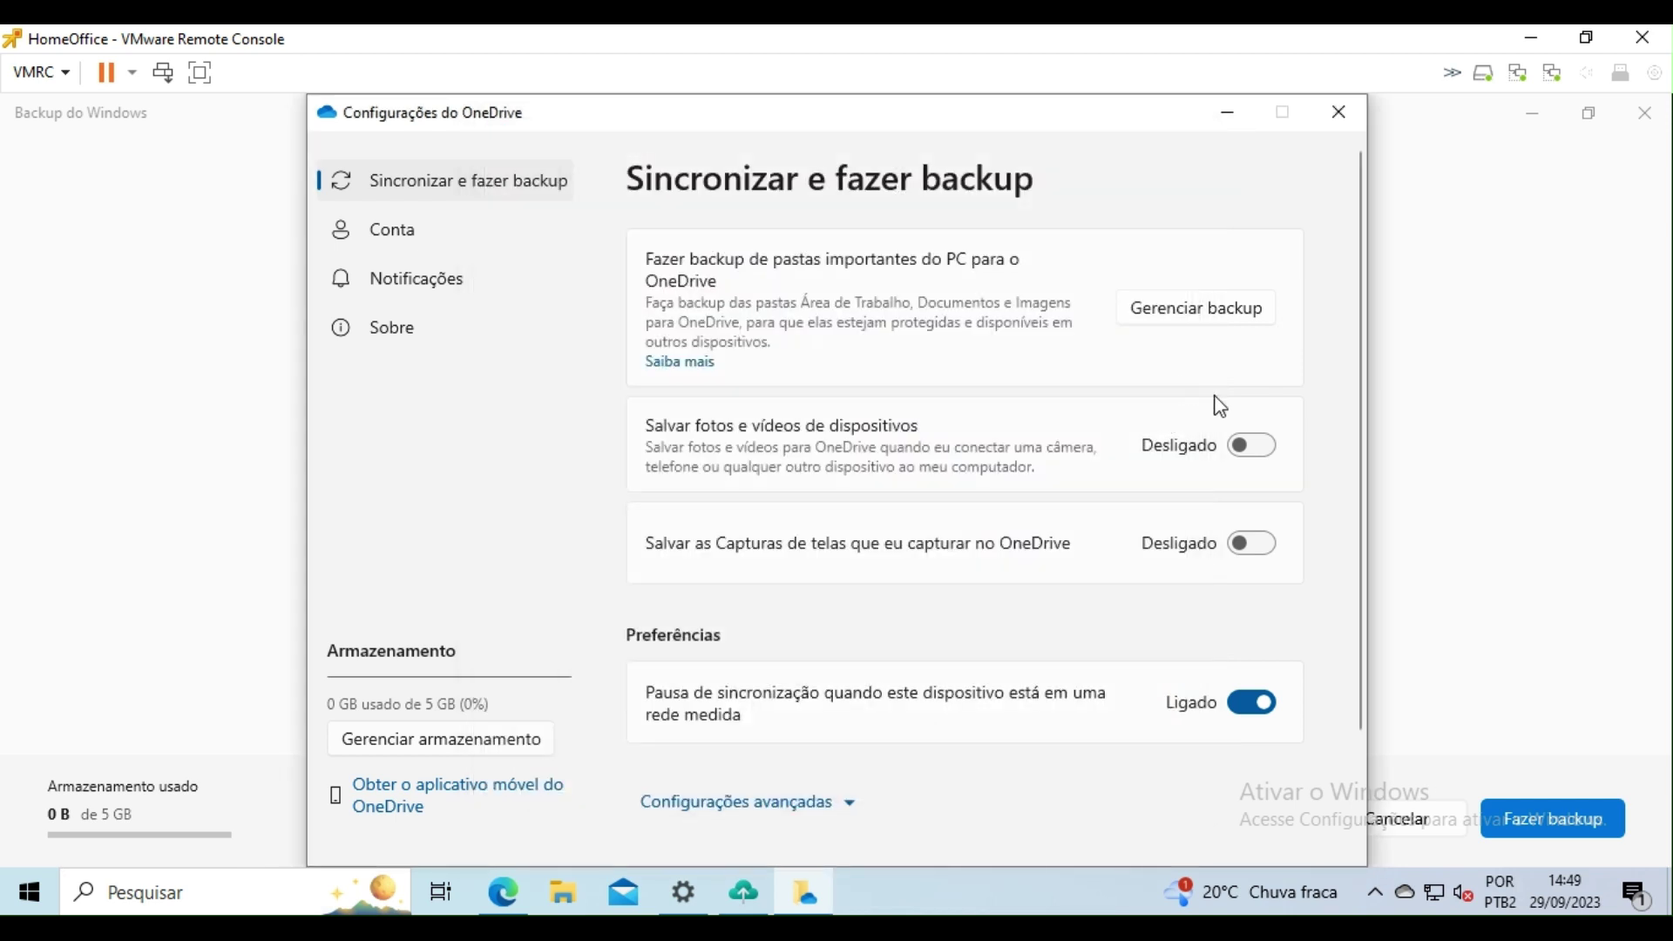
Step: Expand Configurações avançadas and review rate limits, excluded extensions and Files On-Demand
{"action": "scroll", "coordinate": [1219, 406], "scroll_direction": "down", "scroll_amount": 3}
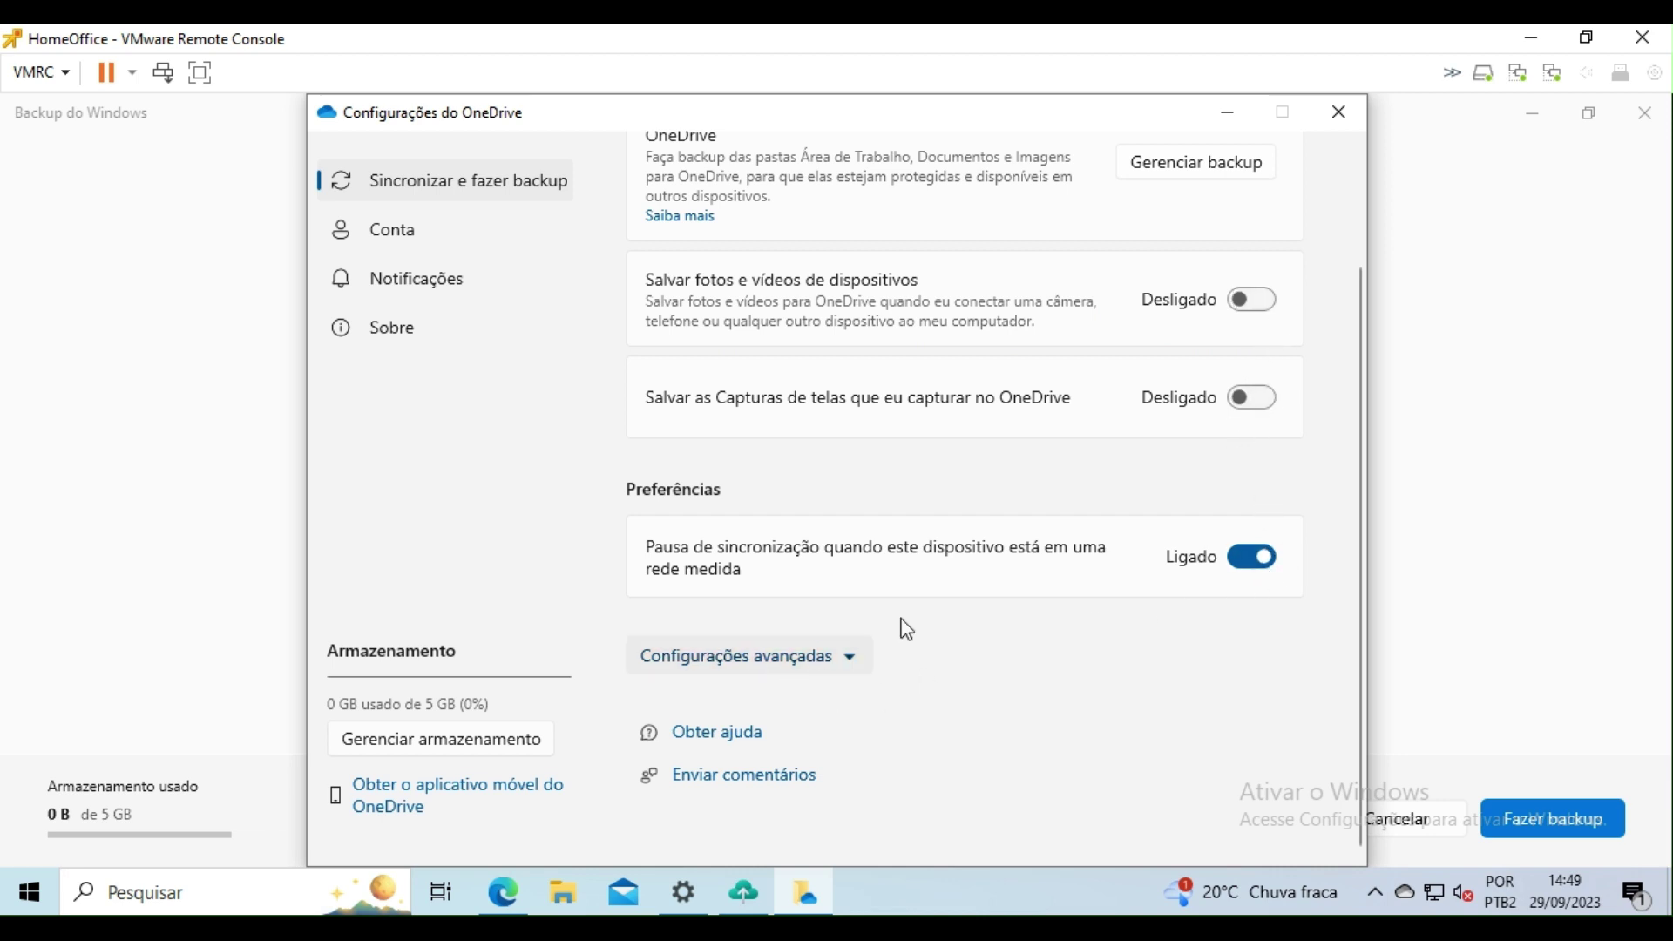
{"action": "left_click", "coordinate": [850, 655]}
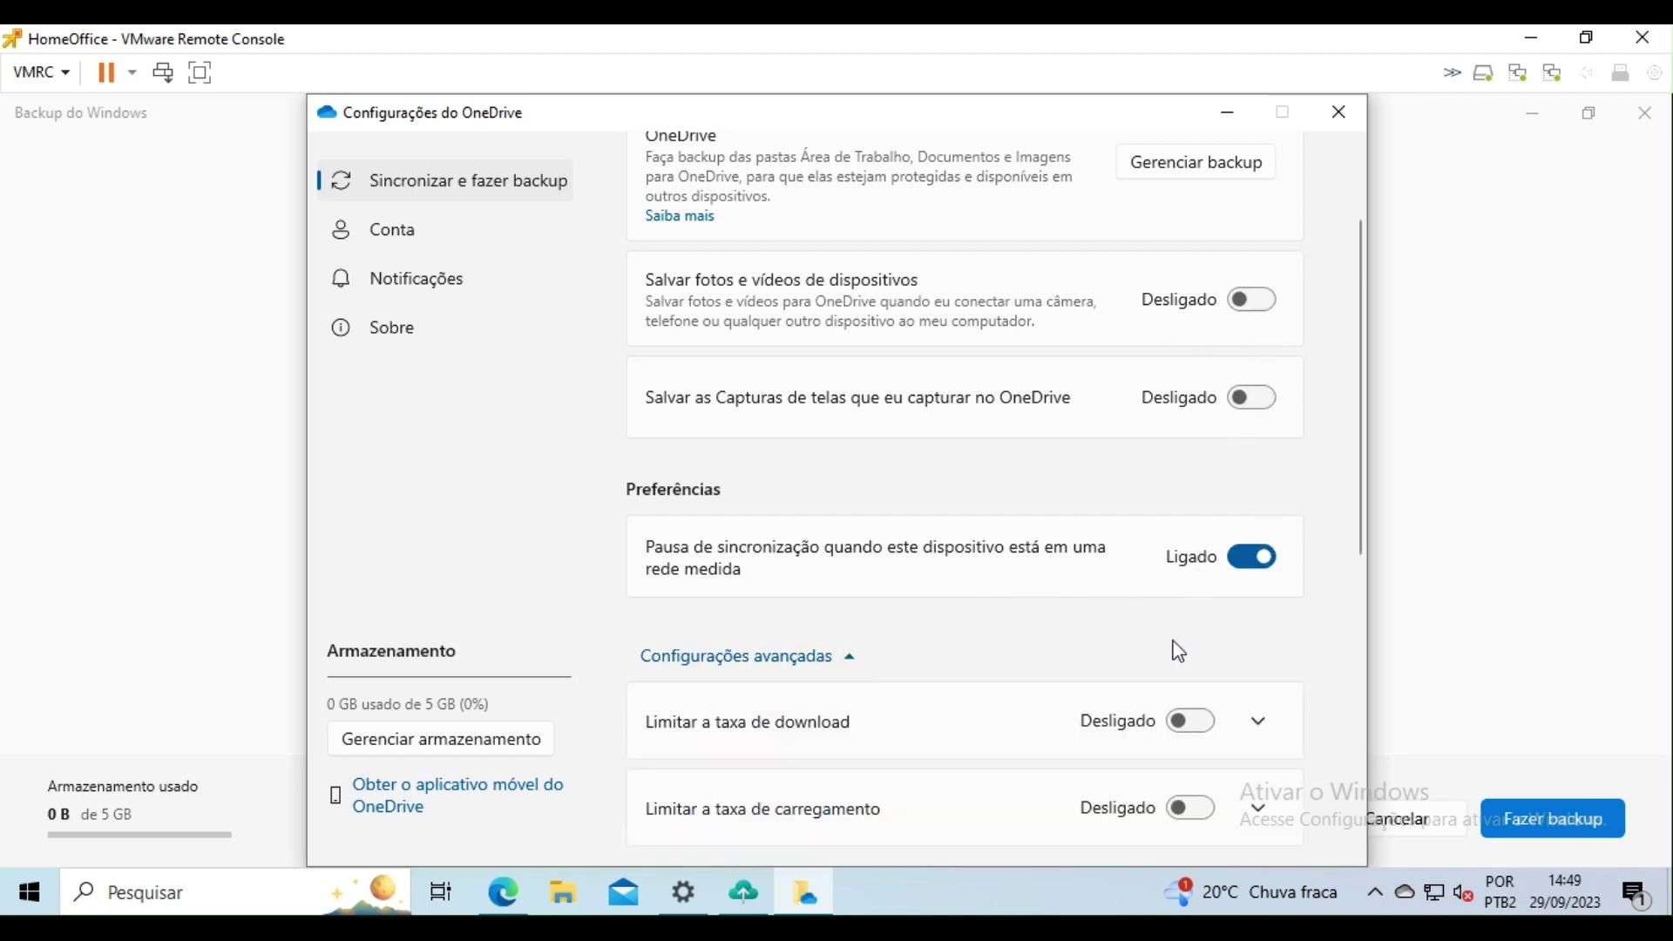
{"action": "scroll", "coordinate": [958, 599], "scroll_direction": "down", "scroll_amount": 1}
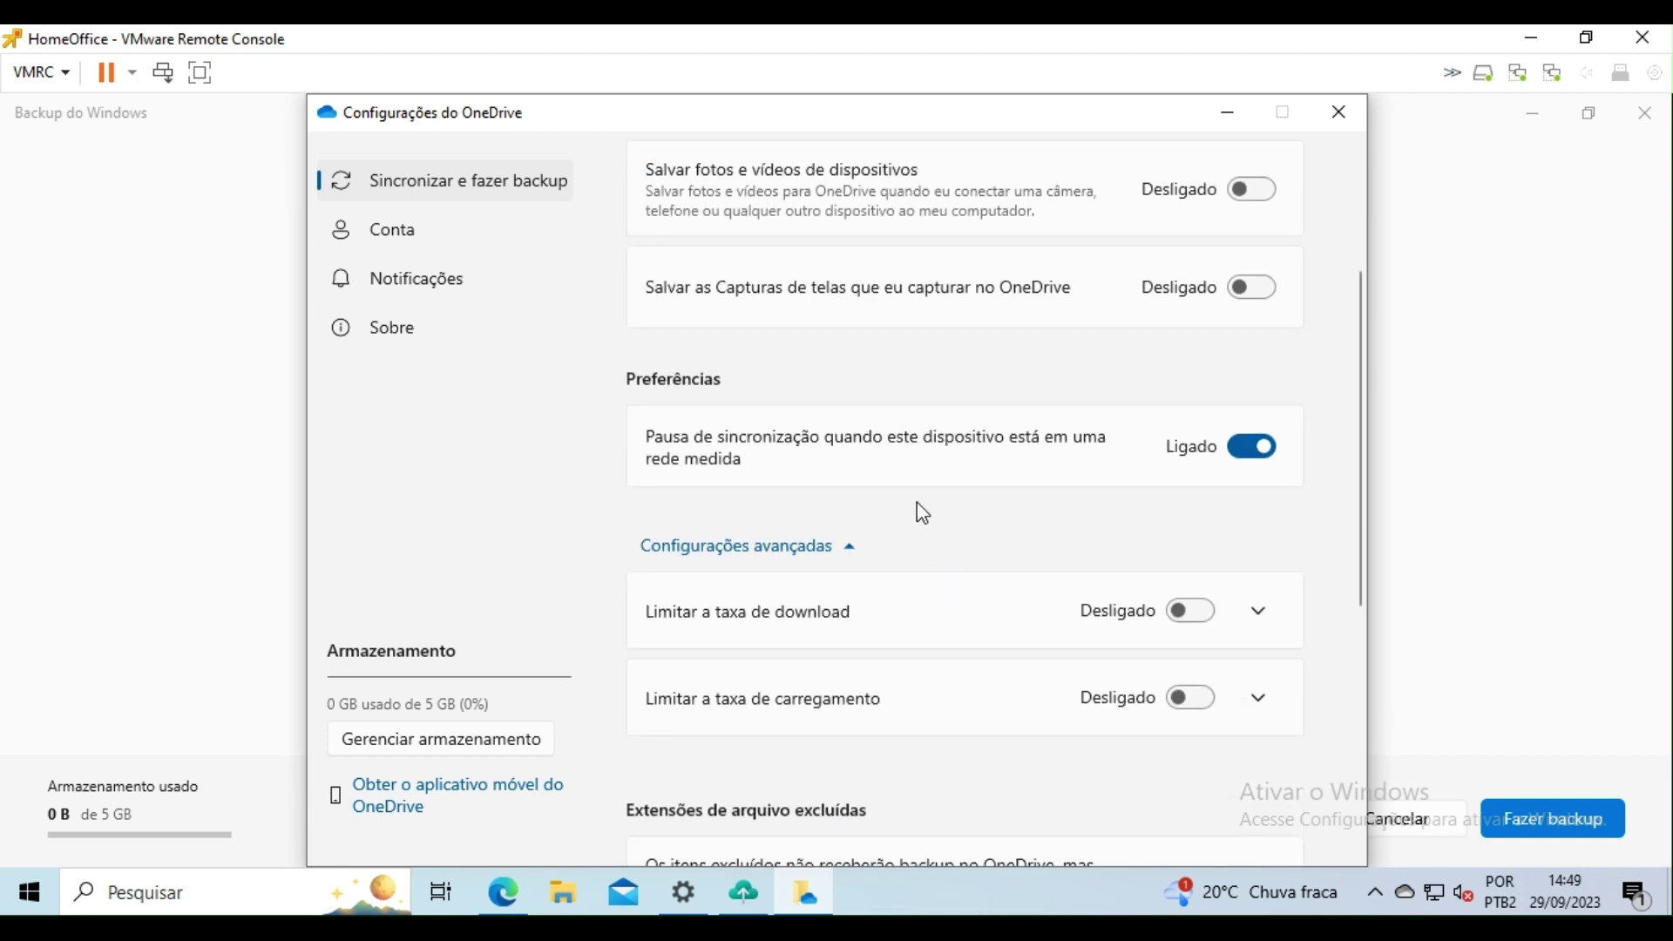
{"action": "scroll", "coordinate": [929, 515], "scroll_direction": "down", "scroll_amount": 2}
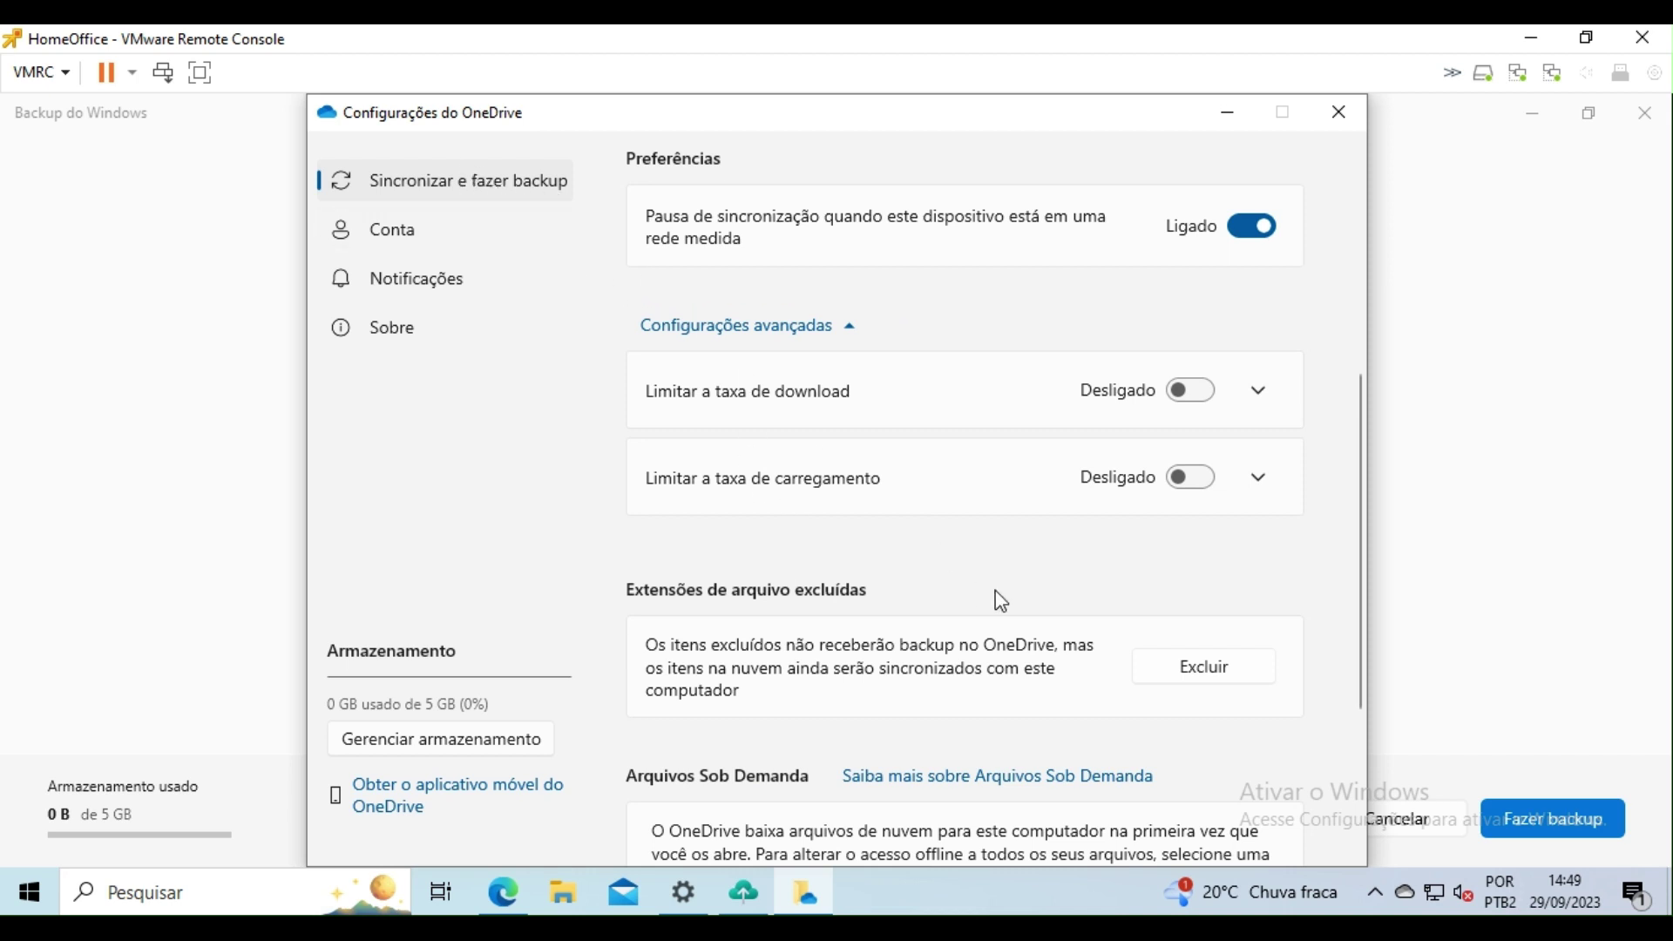
{"action": "scroll", "coordinate": [1016, 601], "scroll_direction": "down", "scroll_amount": 1}
{"action": "scroll", "coordinate": [1019, 604], "scroll_direction": "down", "scroll_amount": 2}
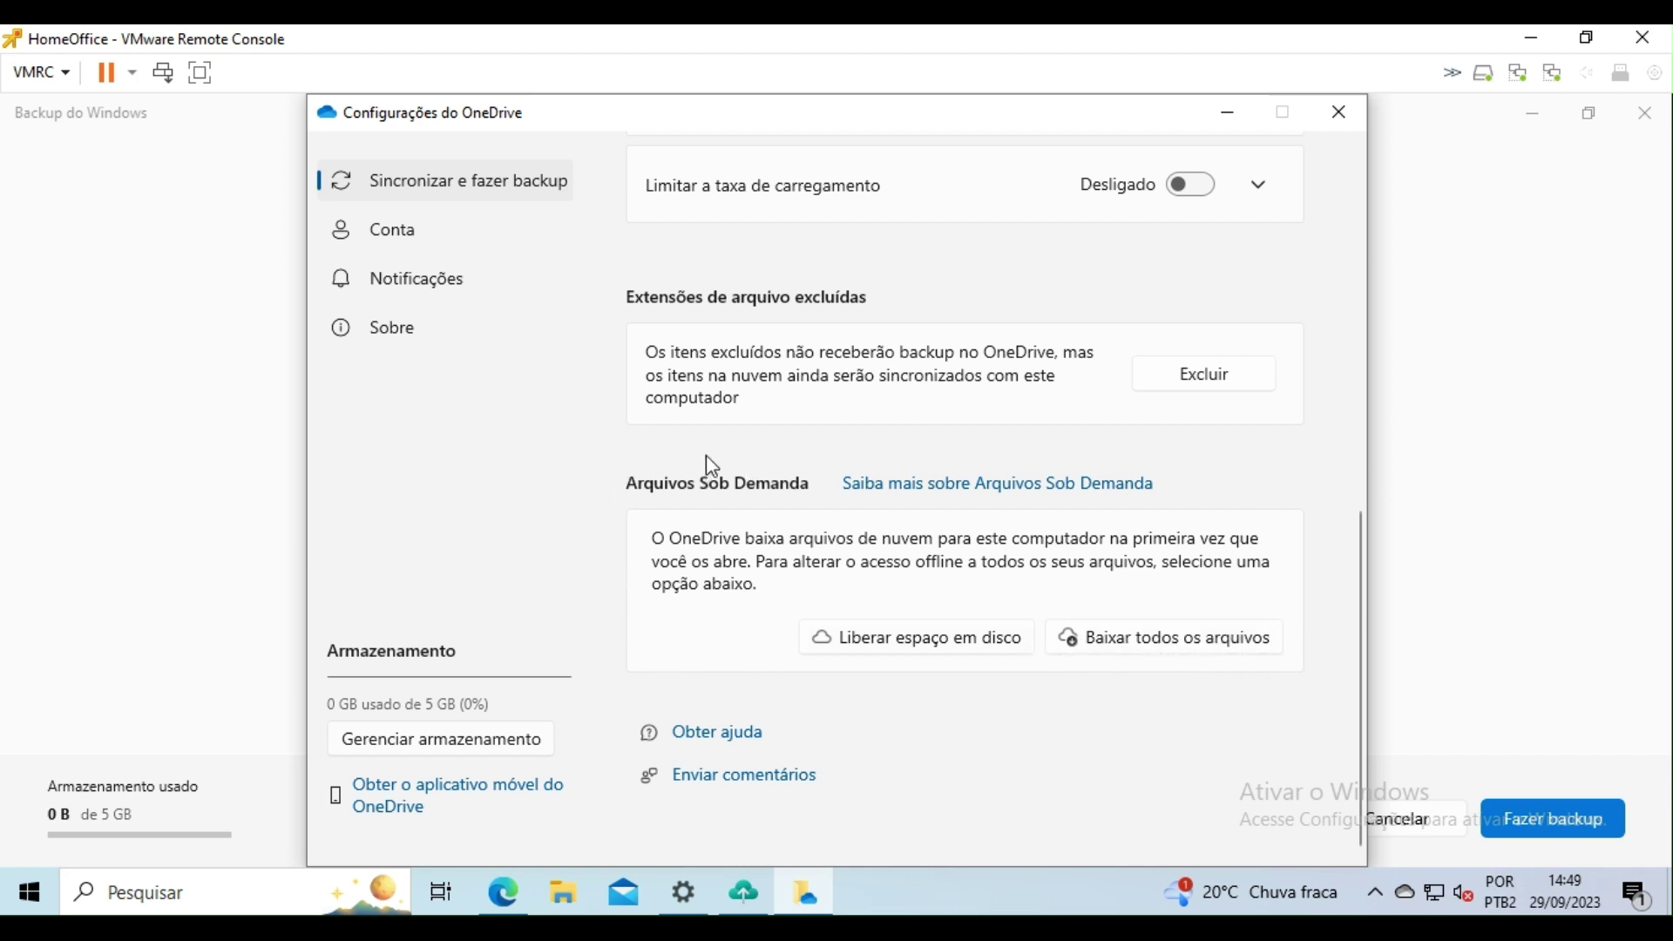
{"action": "scroll", "coordinate": [936, 399], "scroll_direction": "up", "scroll_amount": 10}
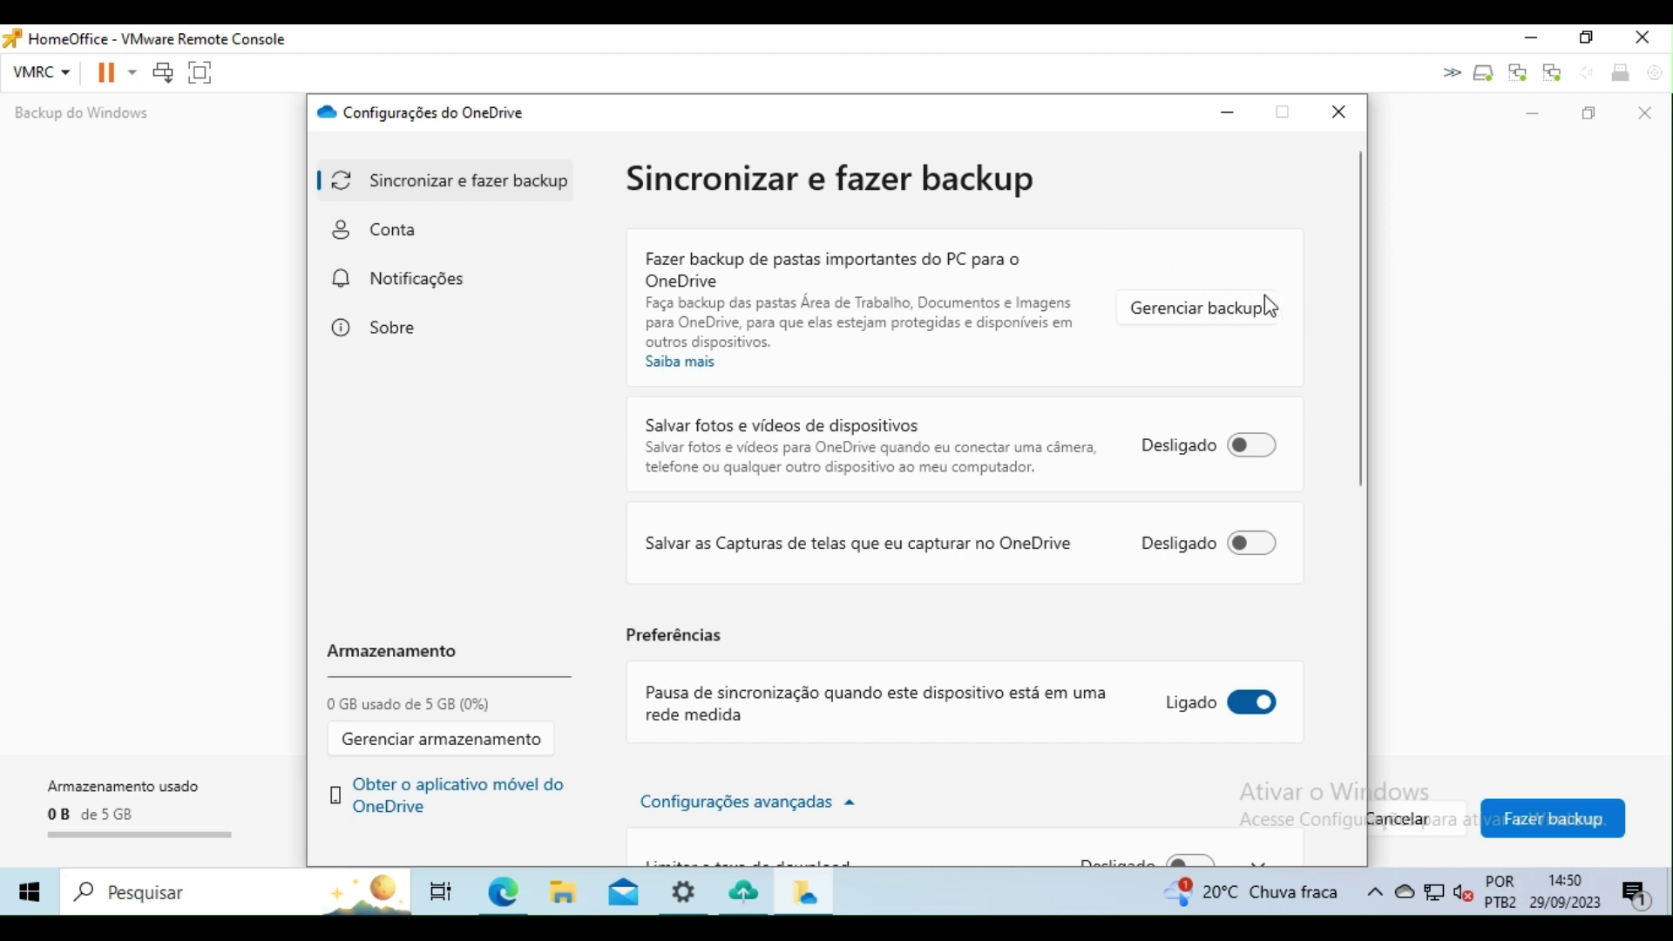
Step: Recheck the folder backup list, open OneDrive's storage page online, then return to Backup do Windows
{"action": "left_click", "coordinate": [1117, 310]}
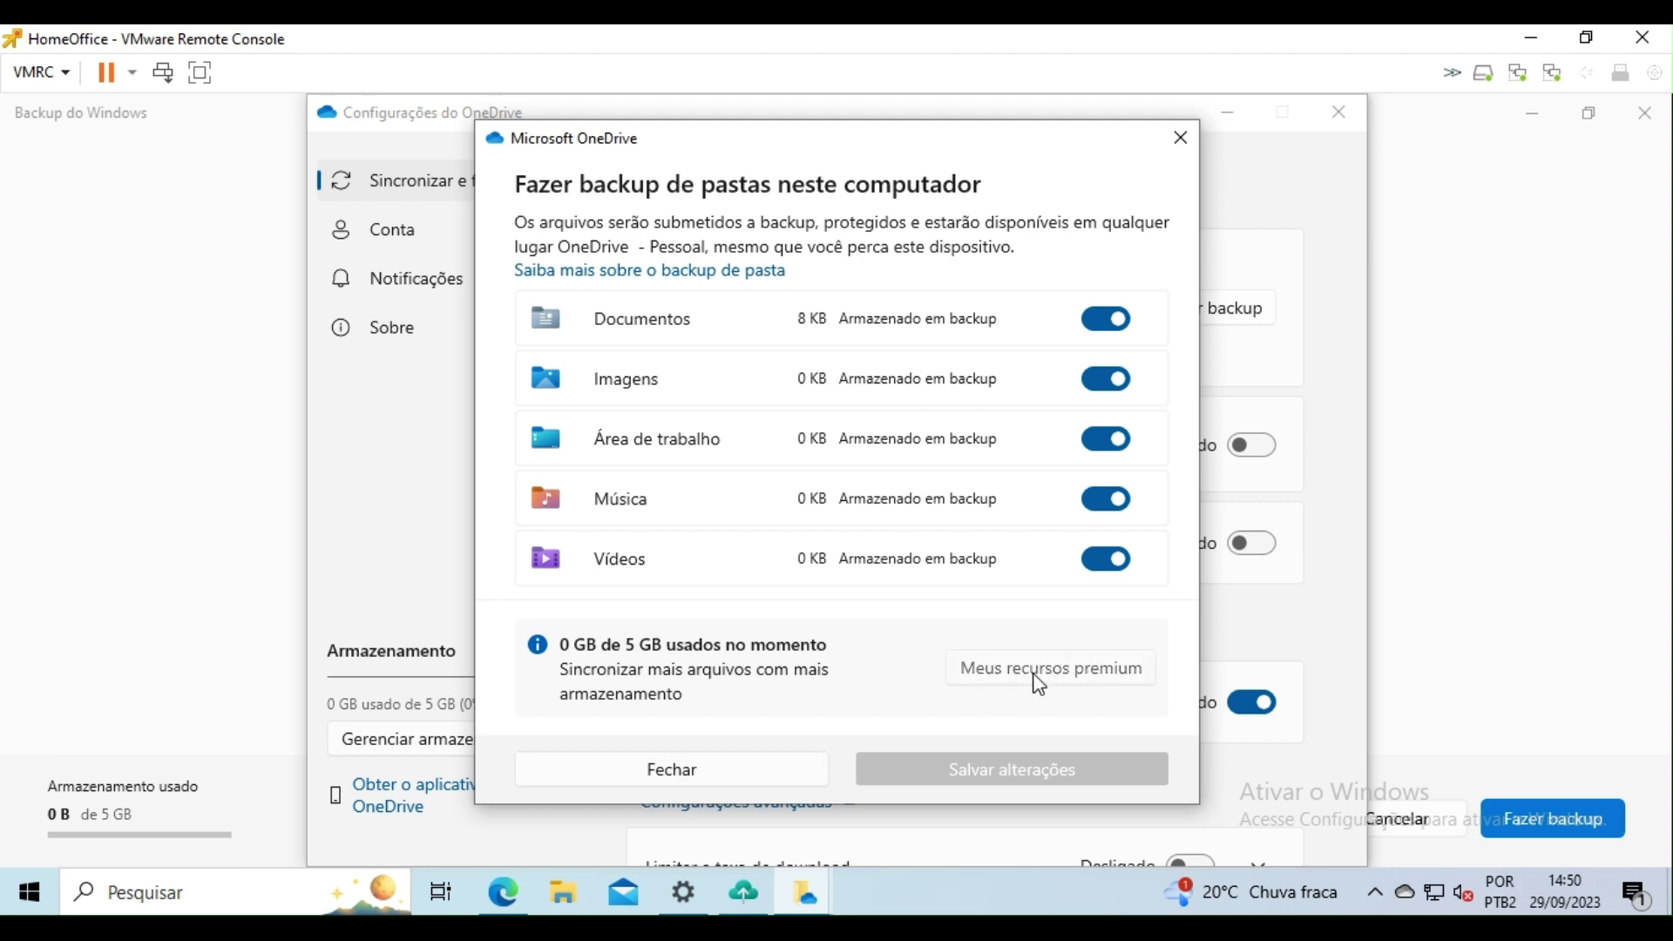
{"action": "left_click", "coordinate": [758, 770]}
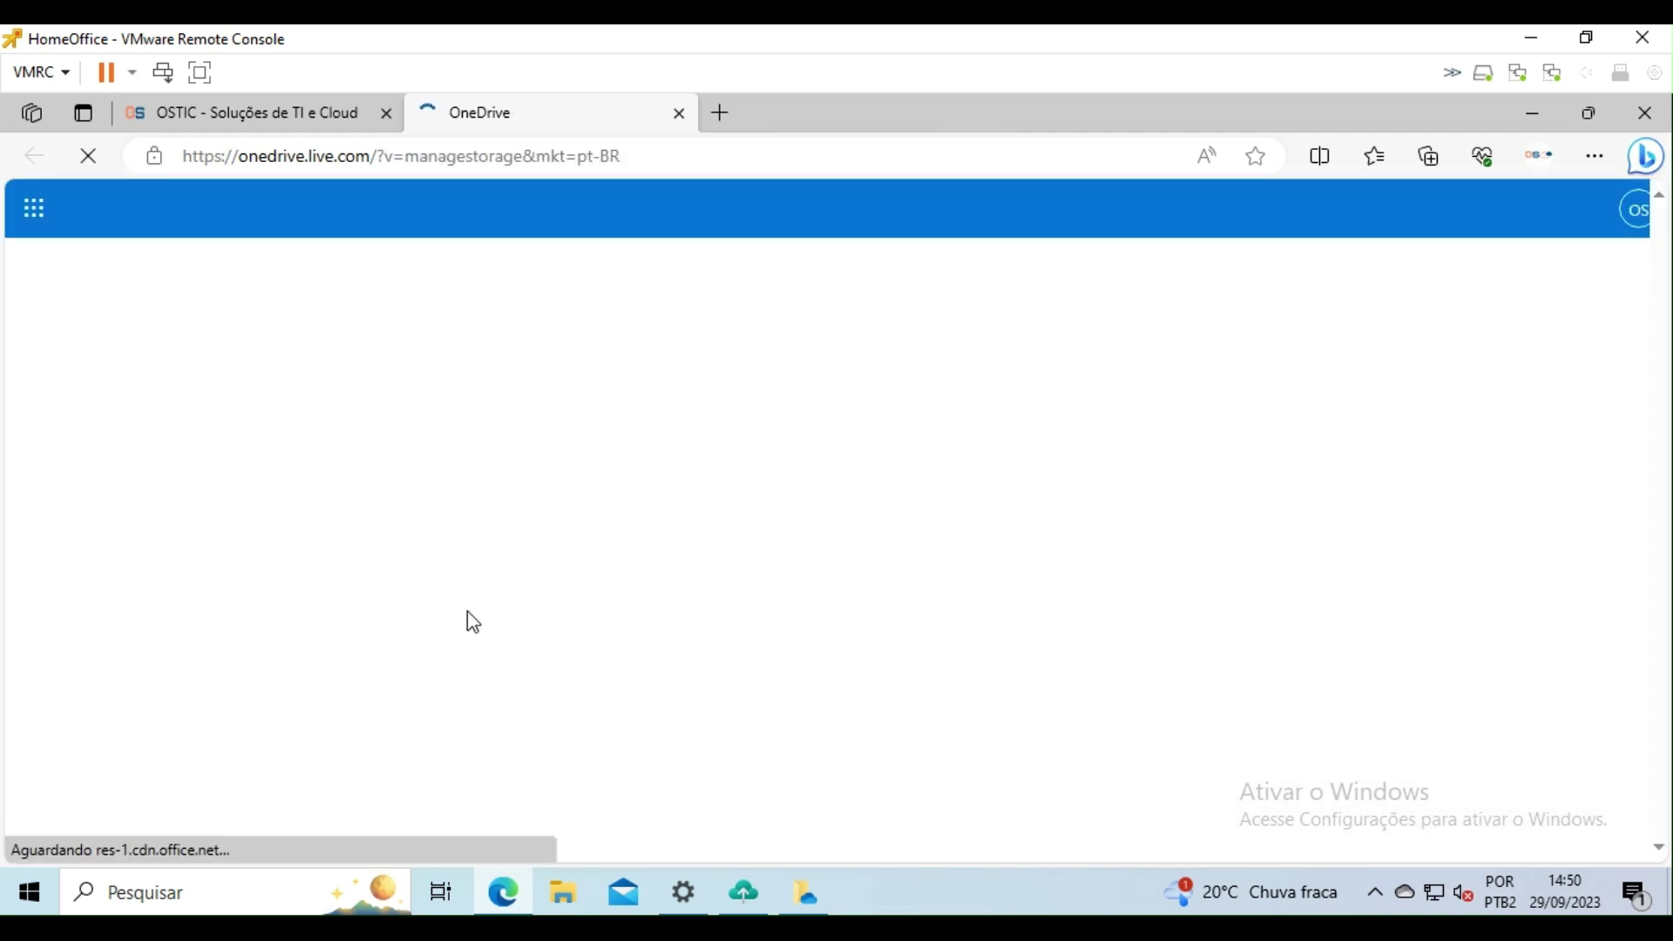
{"action": "left_click", "coordinate": [745, 892]}
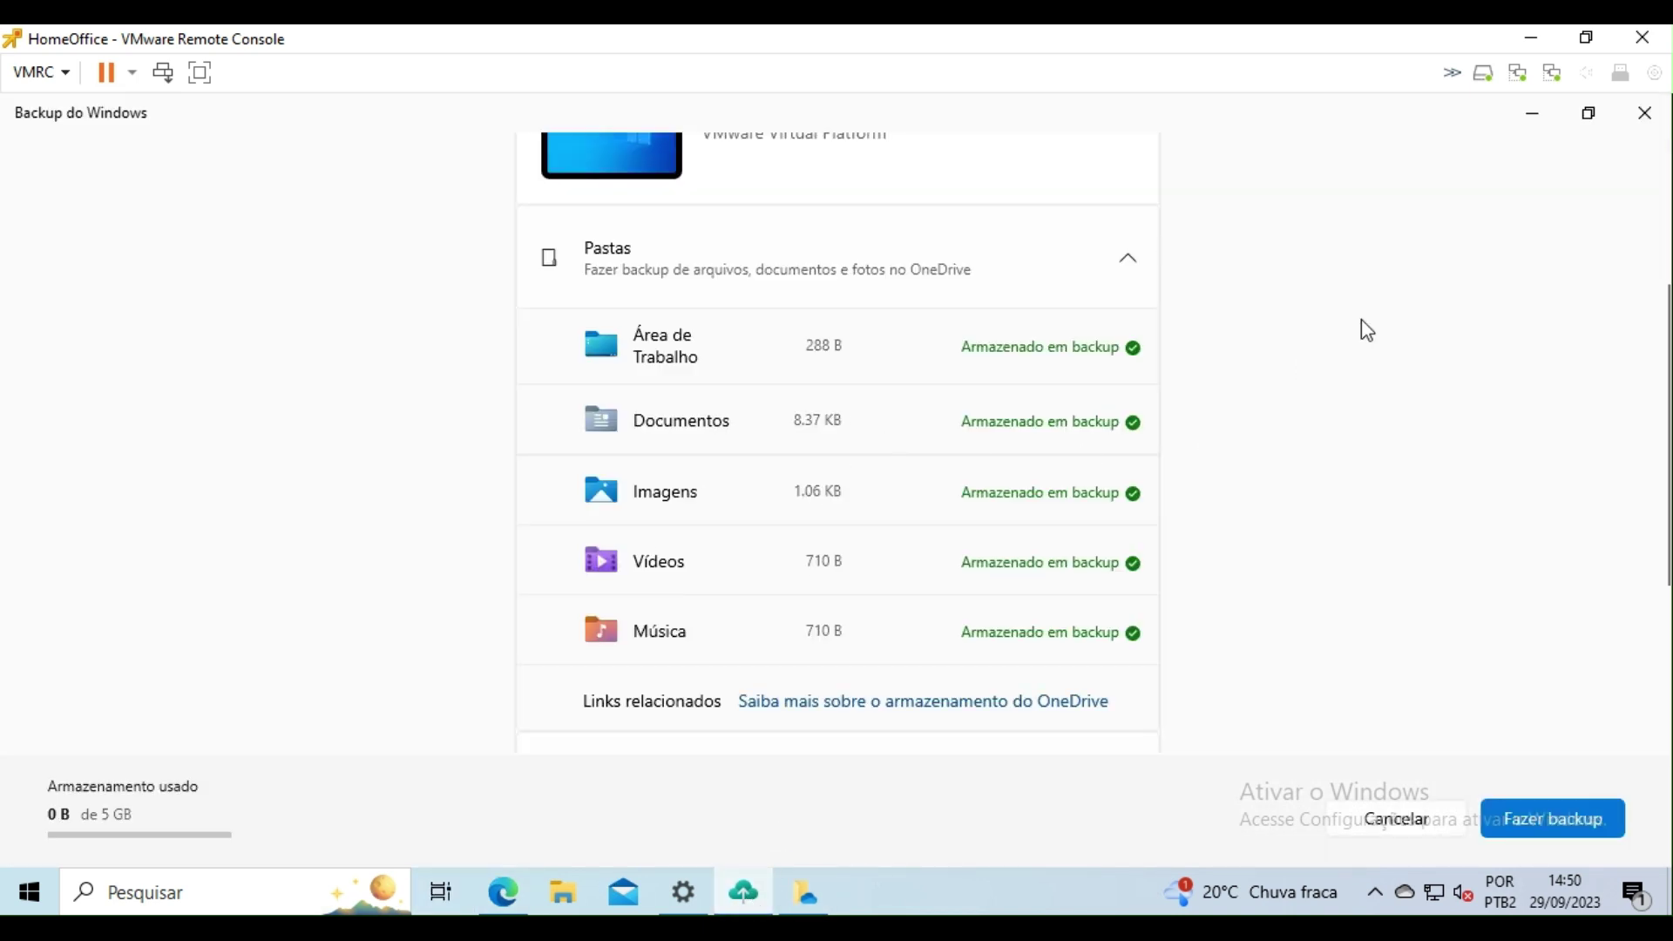
Step: Start the computer backup, close OneDrive settings and minimize the running backup window
{"action": "scroll", "coordinate": [1356, 314], "scroll_direction": "up", "scroll_amount": 3}
{"action": "scroll", "coordinate": [1220, 432], "scroll_direction": "down", "scroll_amount": 5}
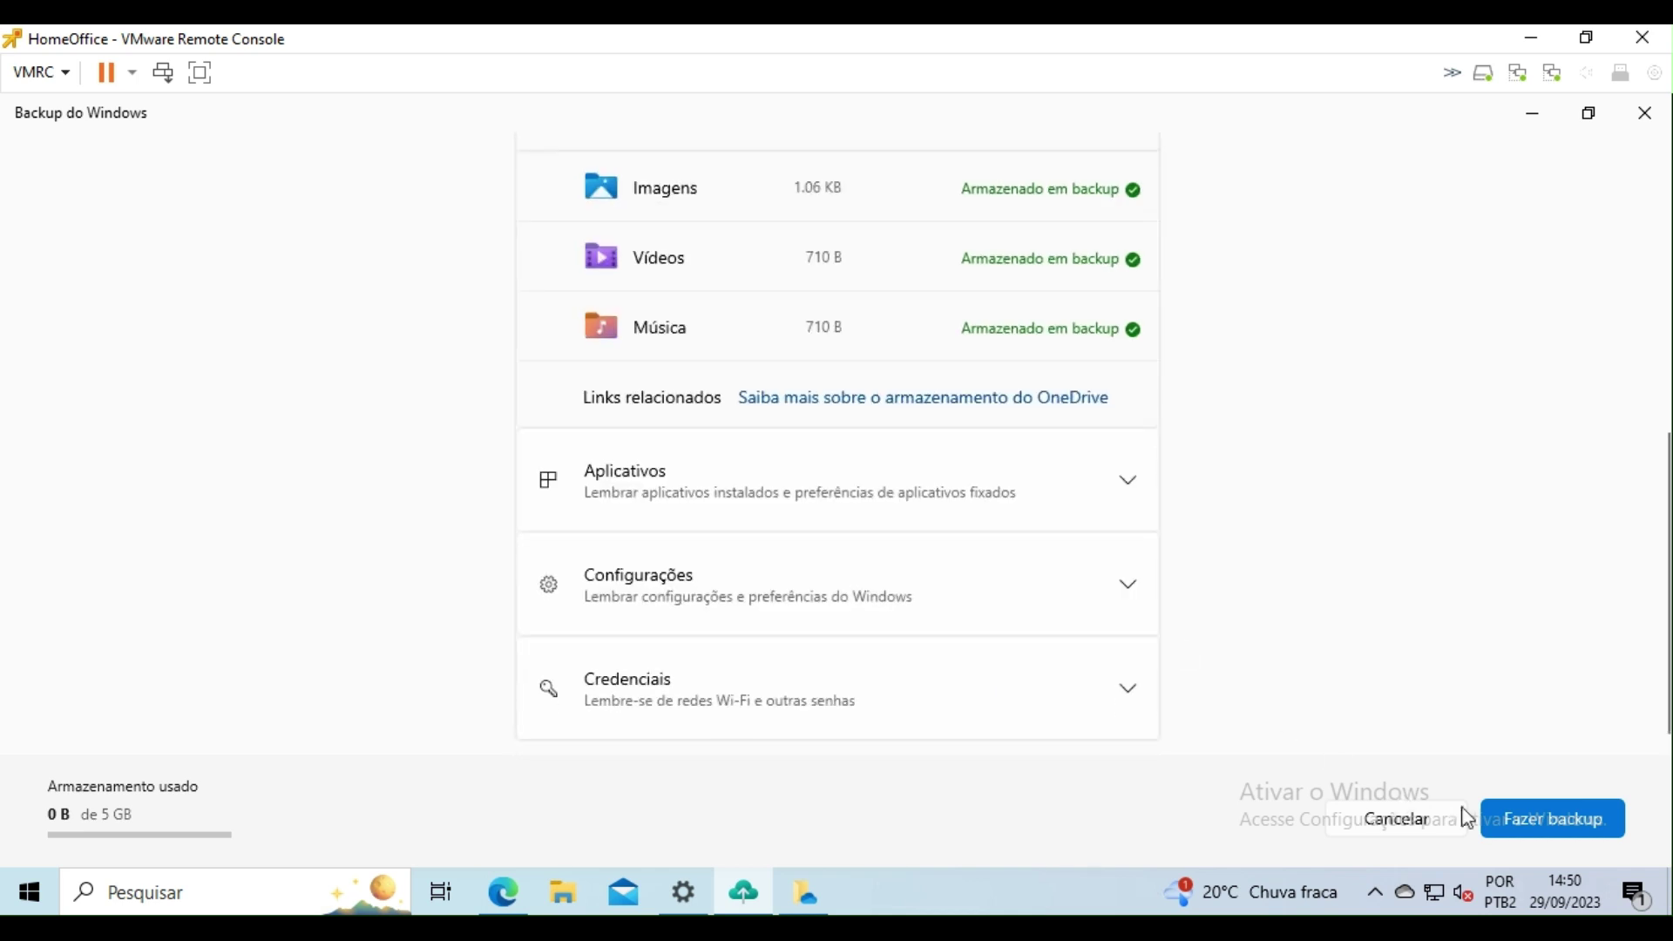
{"action": "left_click", "coordinate": [1544, 832]}
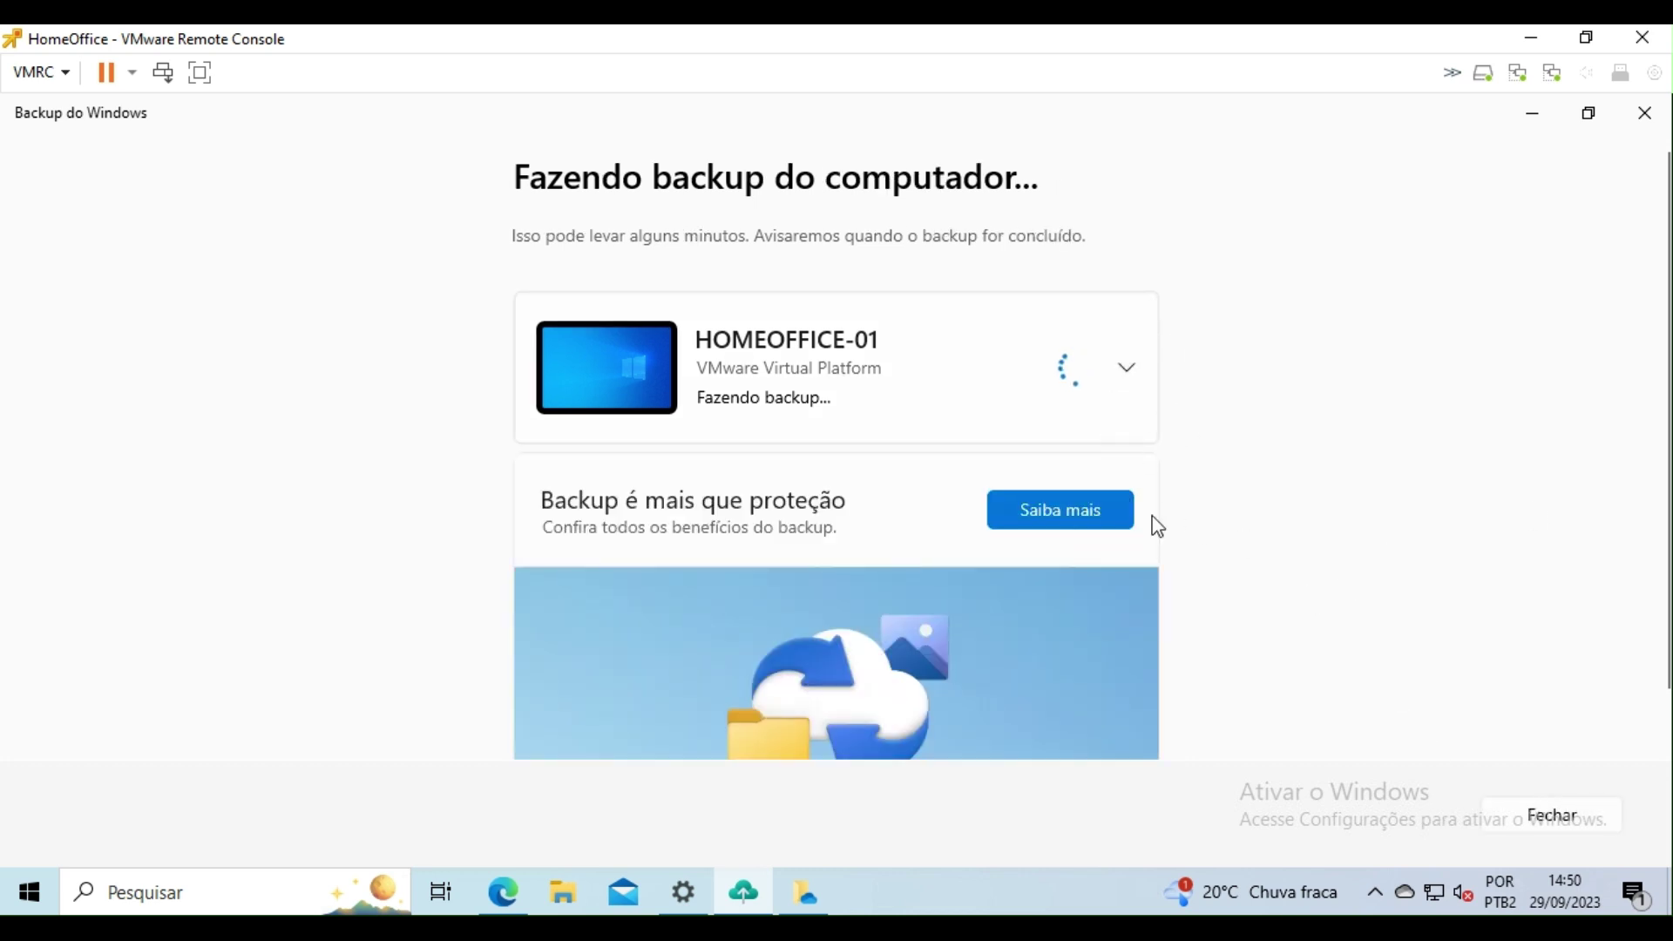
{"action": "left_click", "coordinate": [1363, 113]}
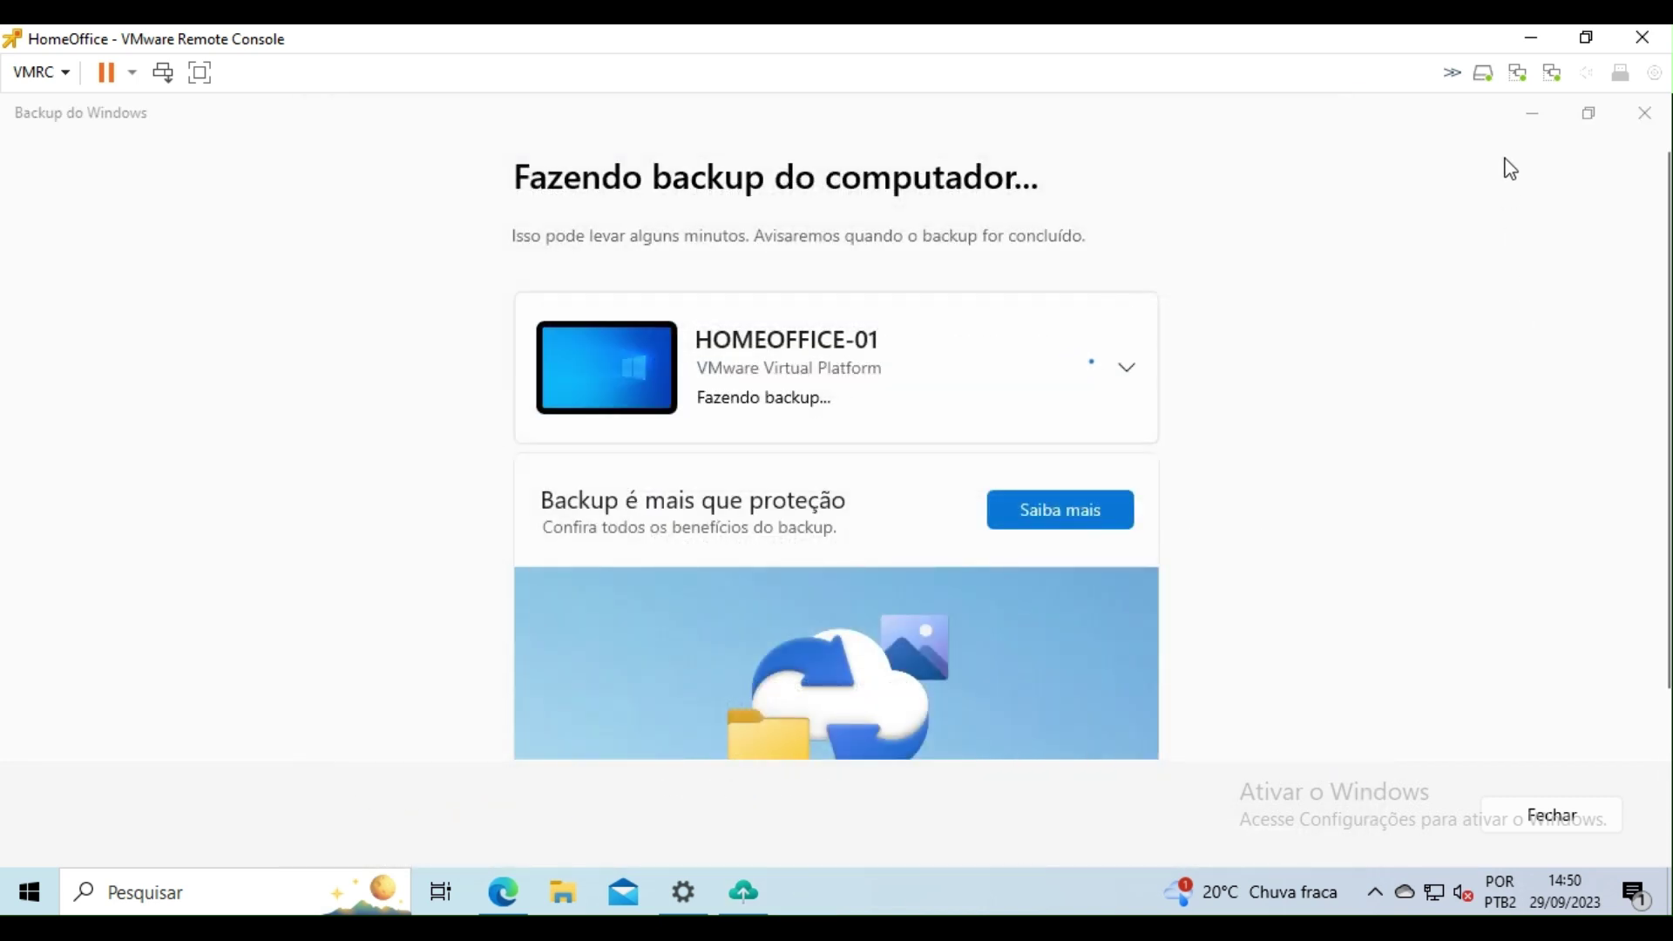
{"action": "left_click", "coordinate": [1532, 119]}
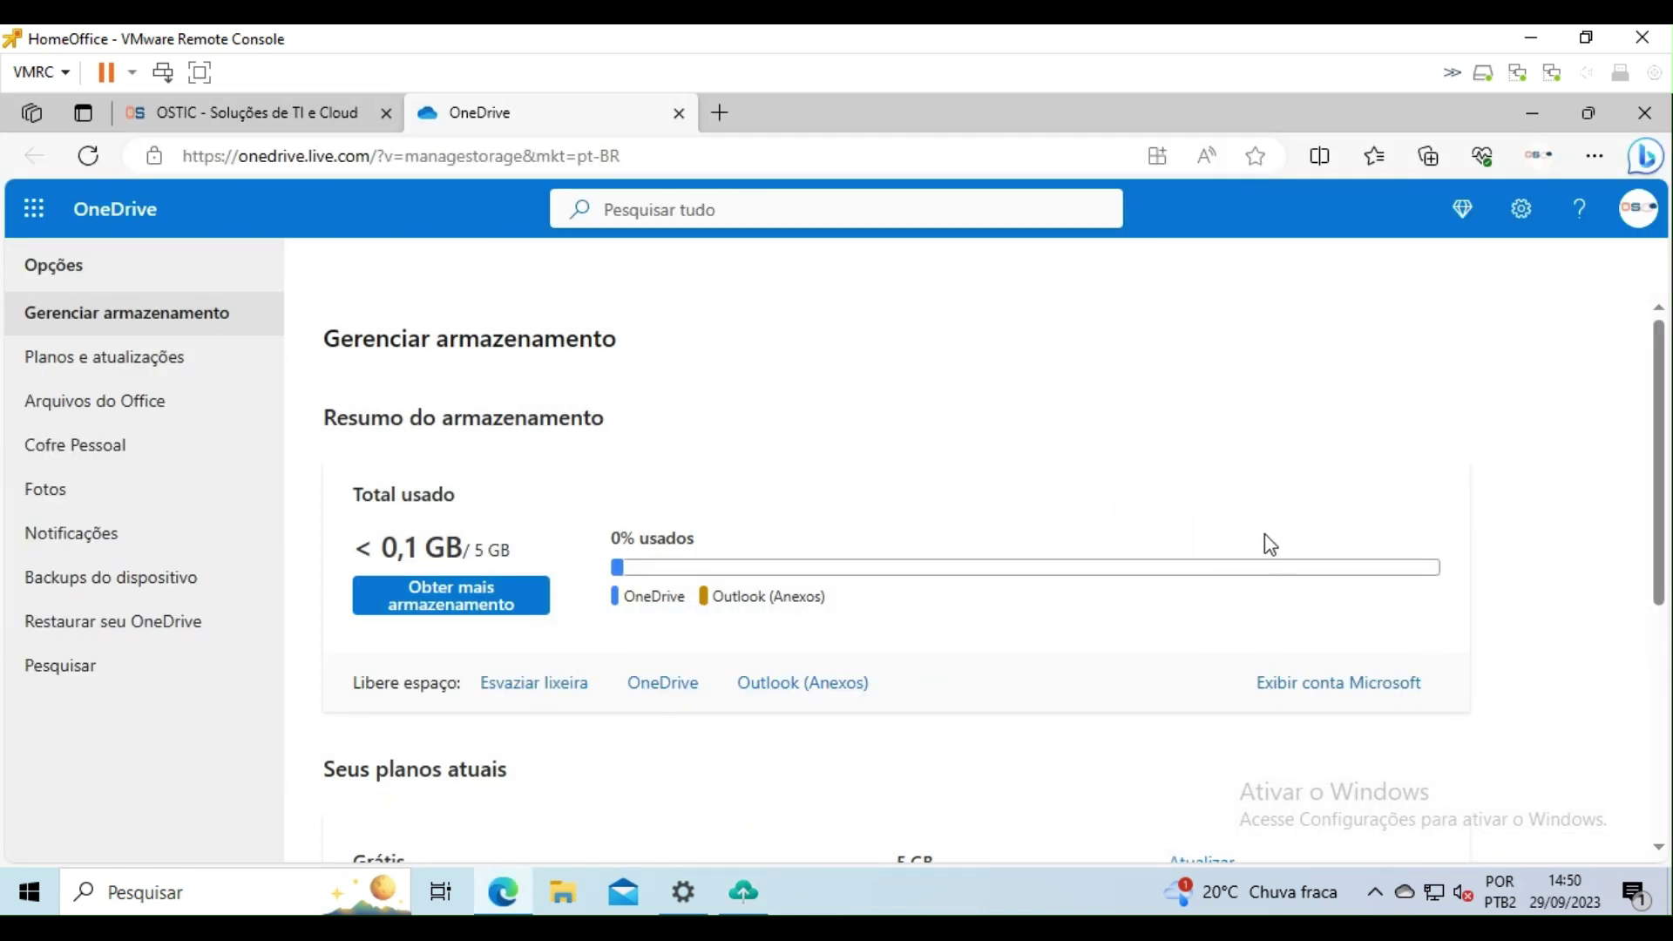
Step: Open the 'Restaurar seu OneDrive' help article and scroll to its version-history restore section
{"action": "scroll", "coordinate": [789, 519], "scroll_direction": "down", "scroll_amount": 1}
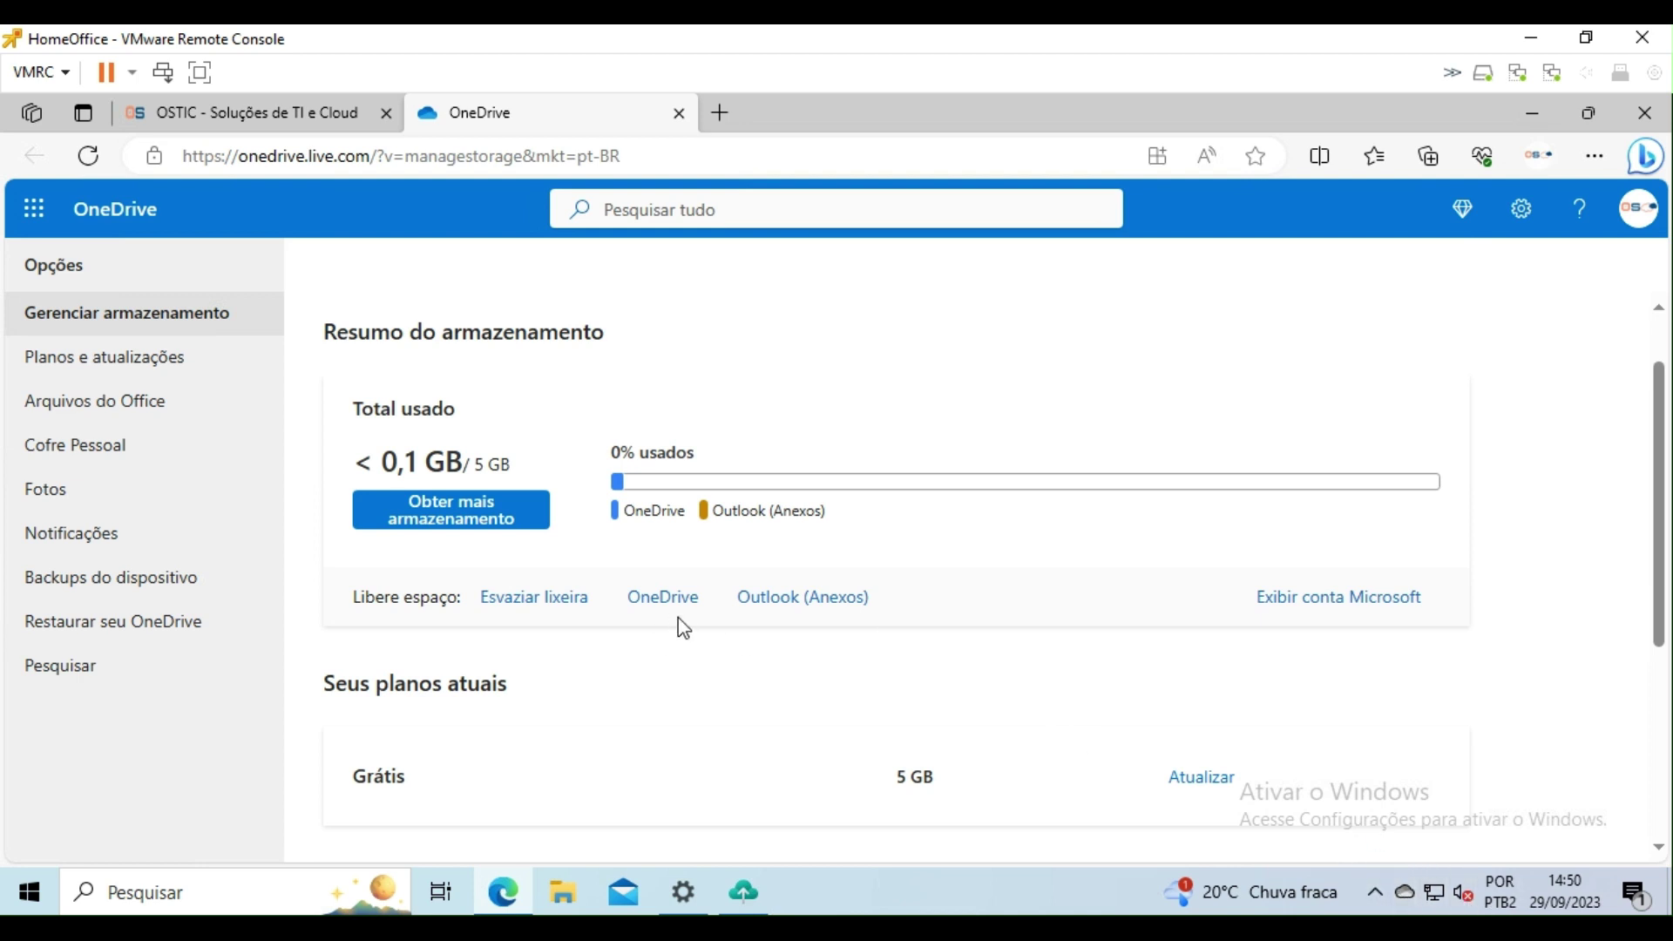
{"action": "left_click", "coordinate": [139, 625]}
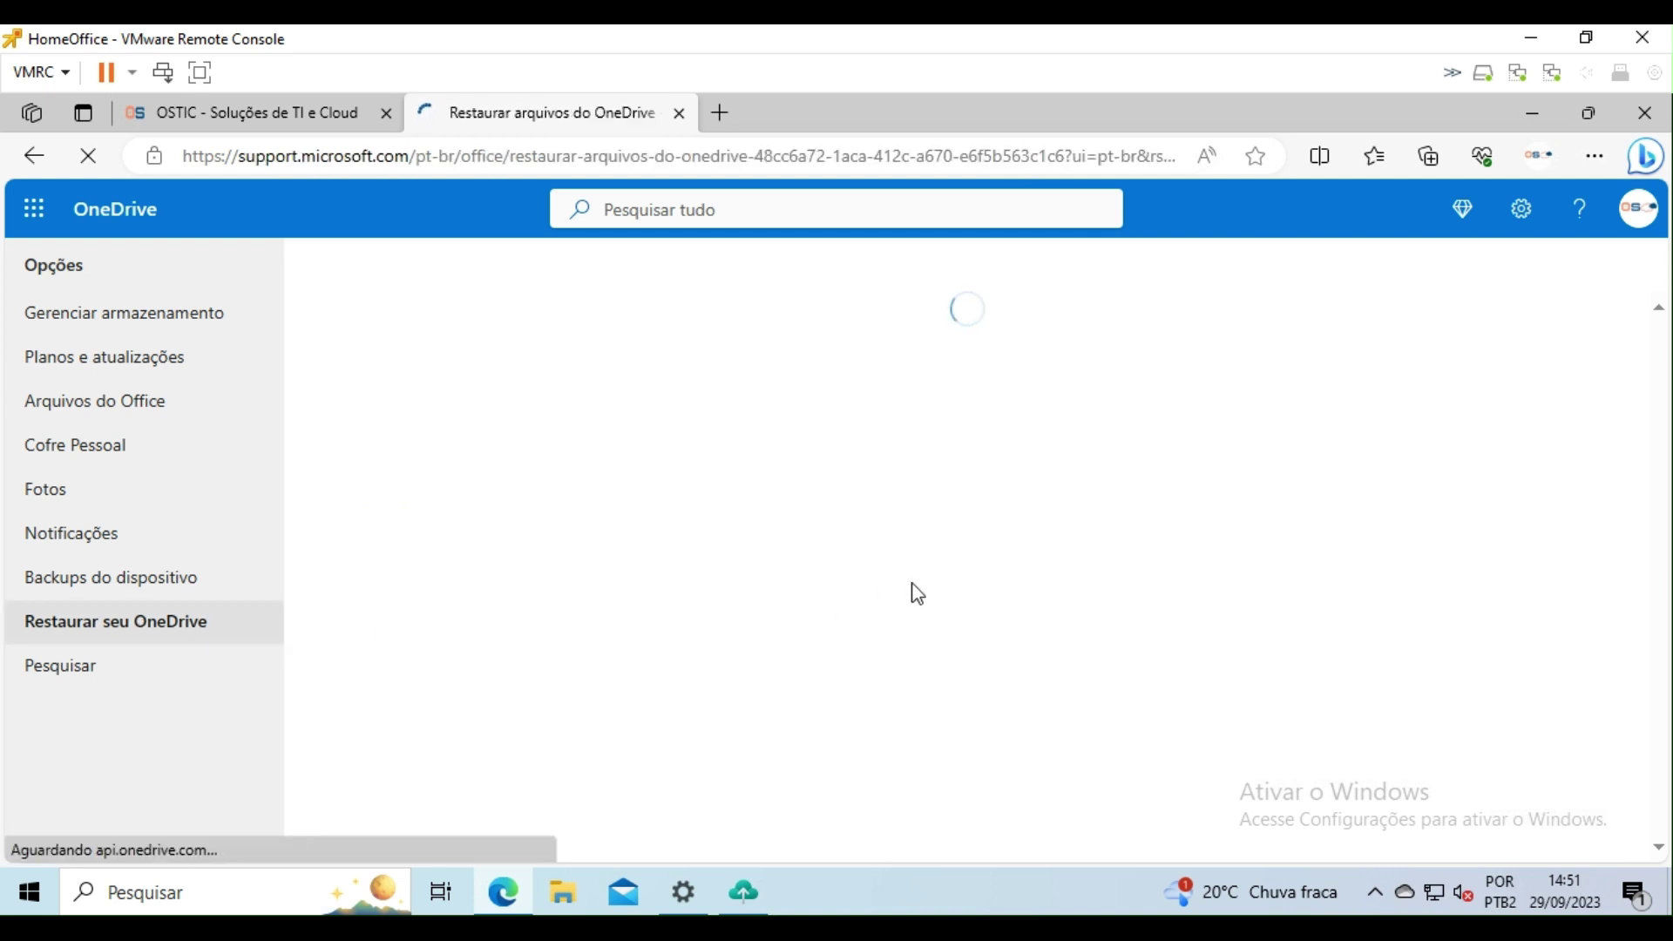
{"action": "scroll", "coordinate": [609, 449], "scroll_direction": "down", "scroll_amount": 3}
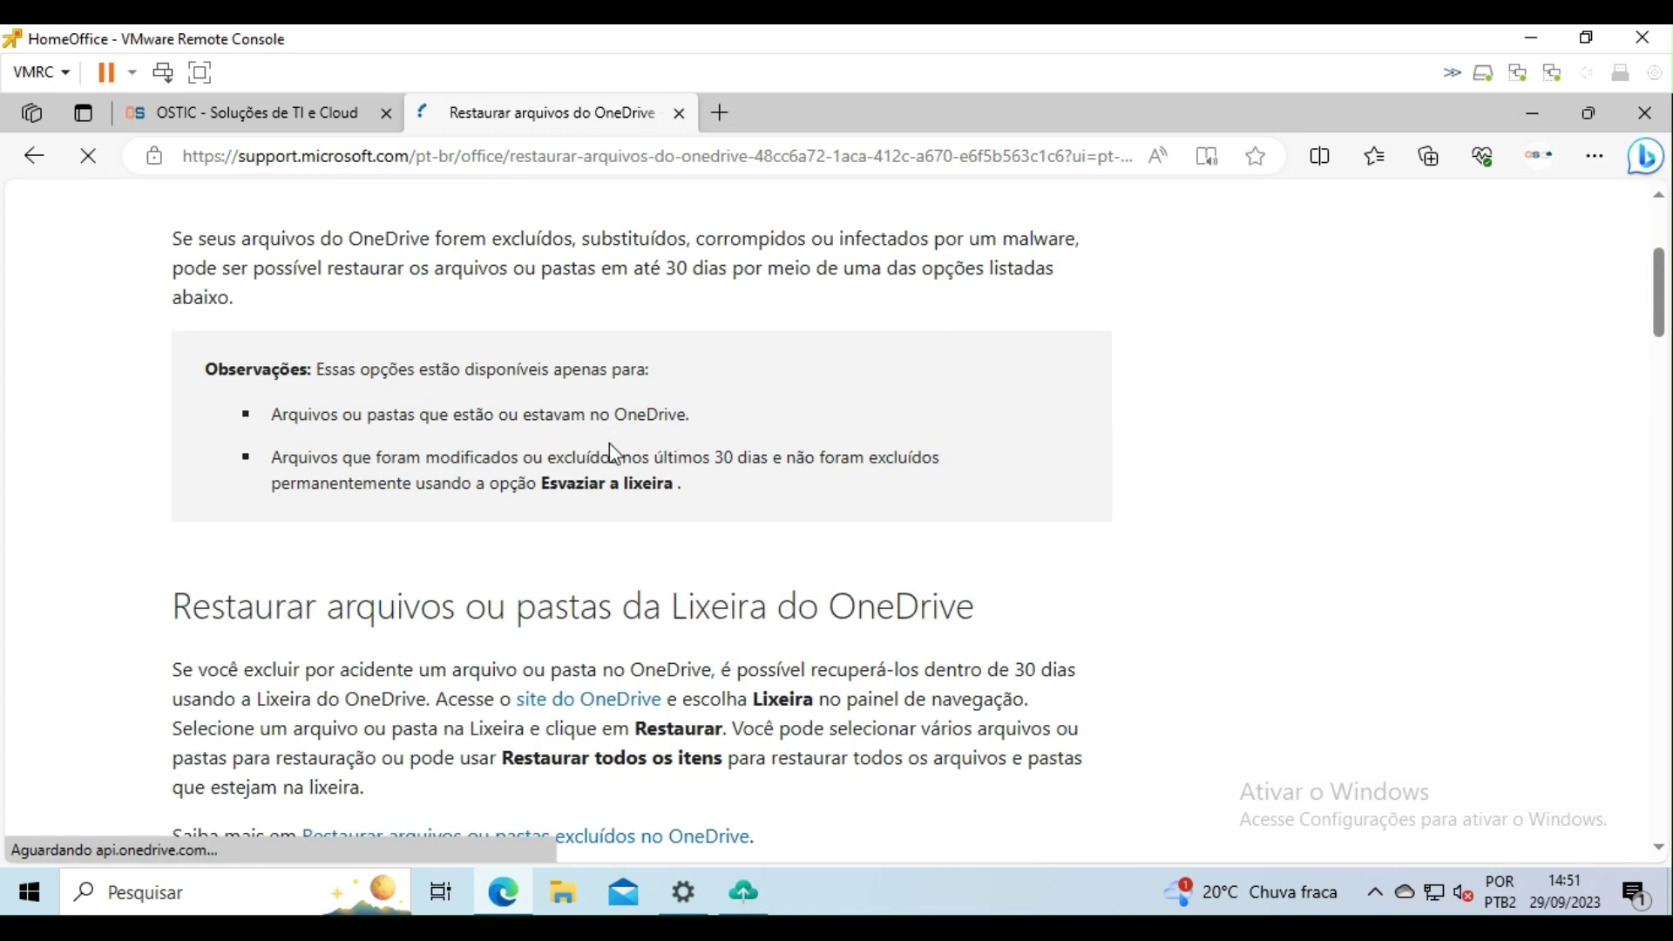
{"action": "scroll", "coordinate": [1039, 505], "scroll_direction": "down", "scroll_amount": 20}
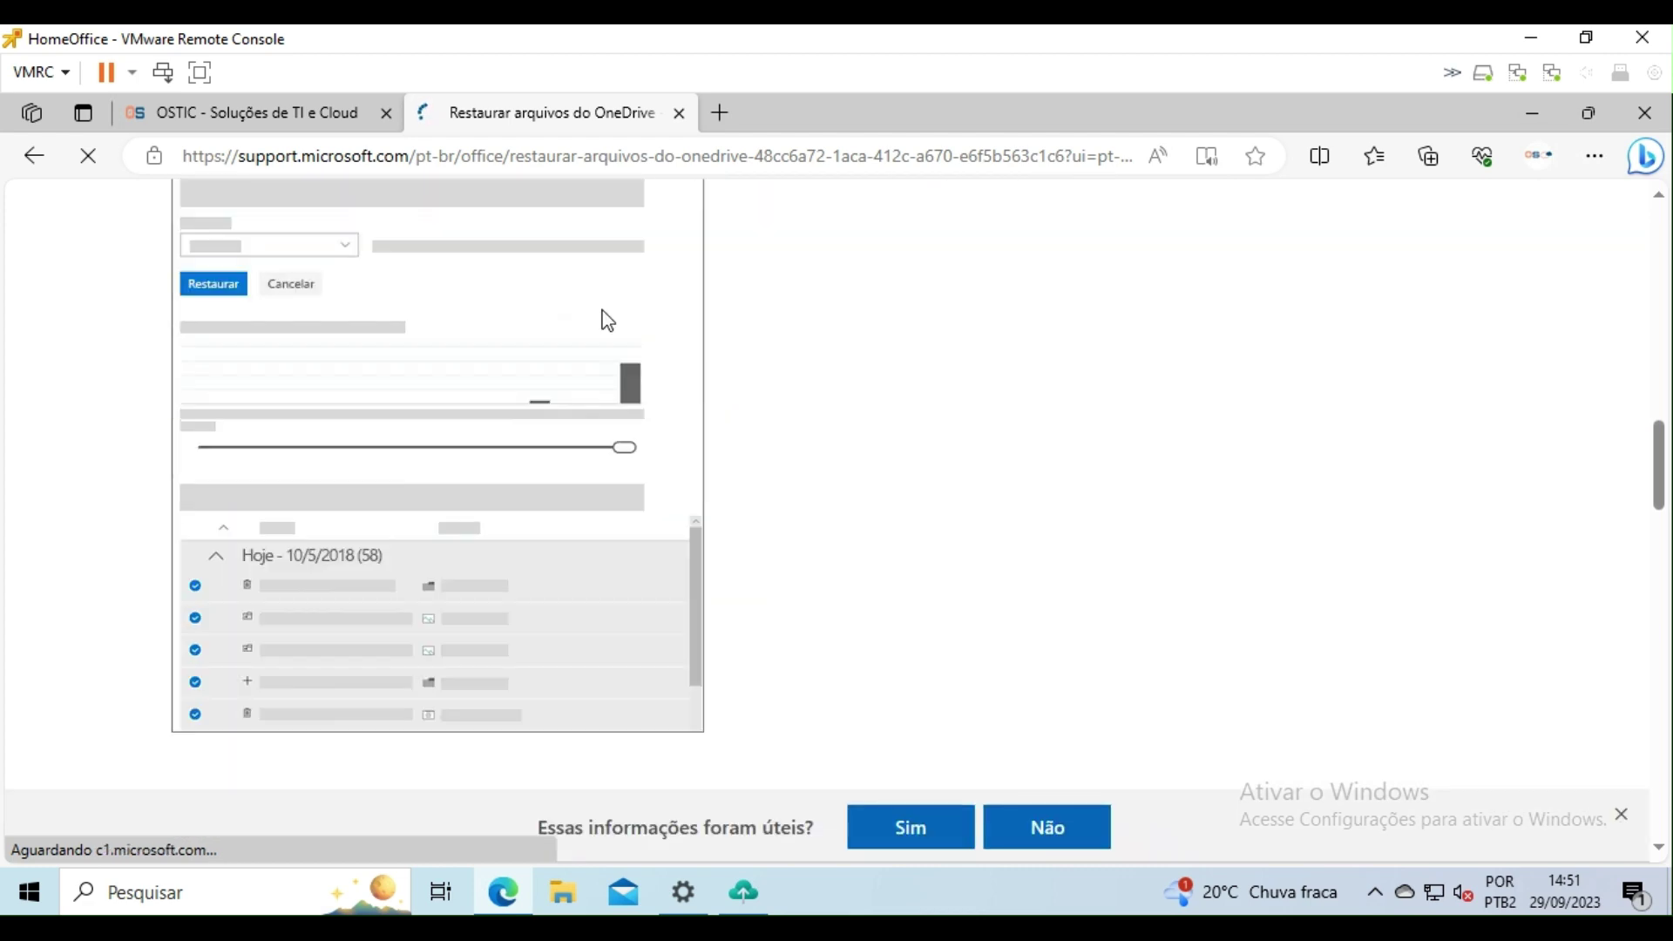
{"action": "scroll", "coordinate": [549, 396], "scroll_direction": "up", "scroll_amount": 9}
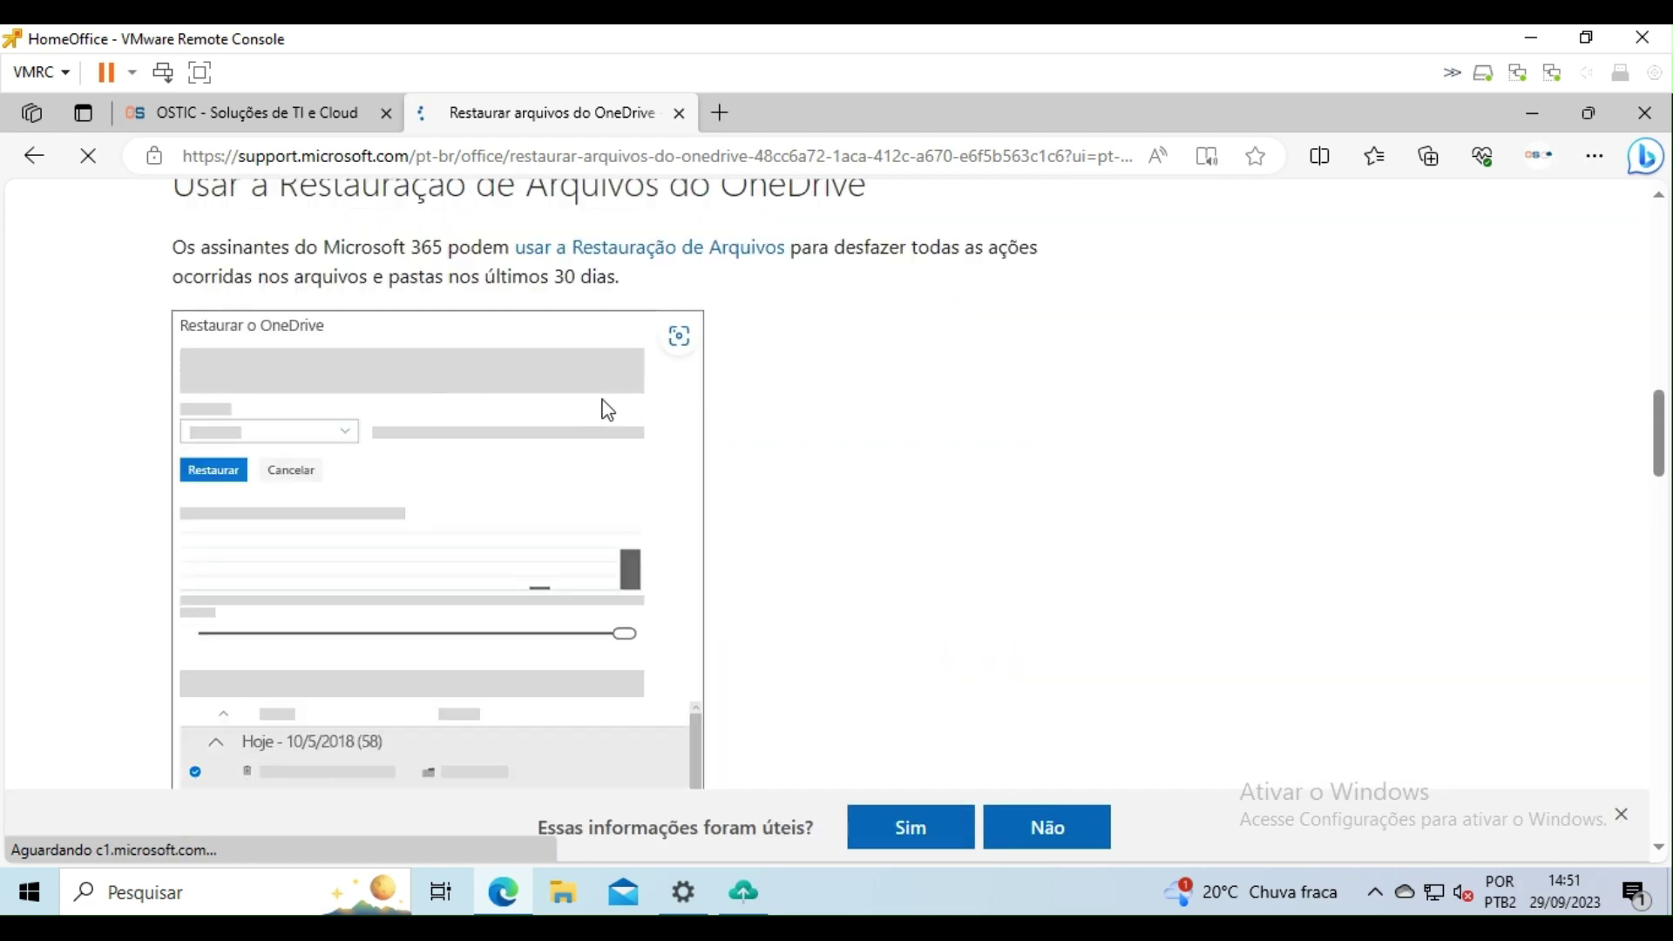
{"action": "scroll", "coordinate": [146, 185], "scroll_direction": "up", "scroll_amount": 4}
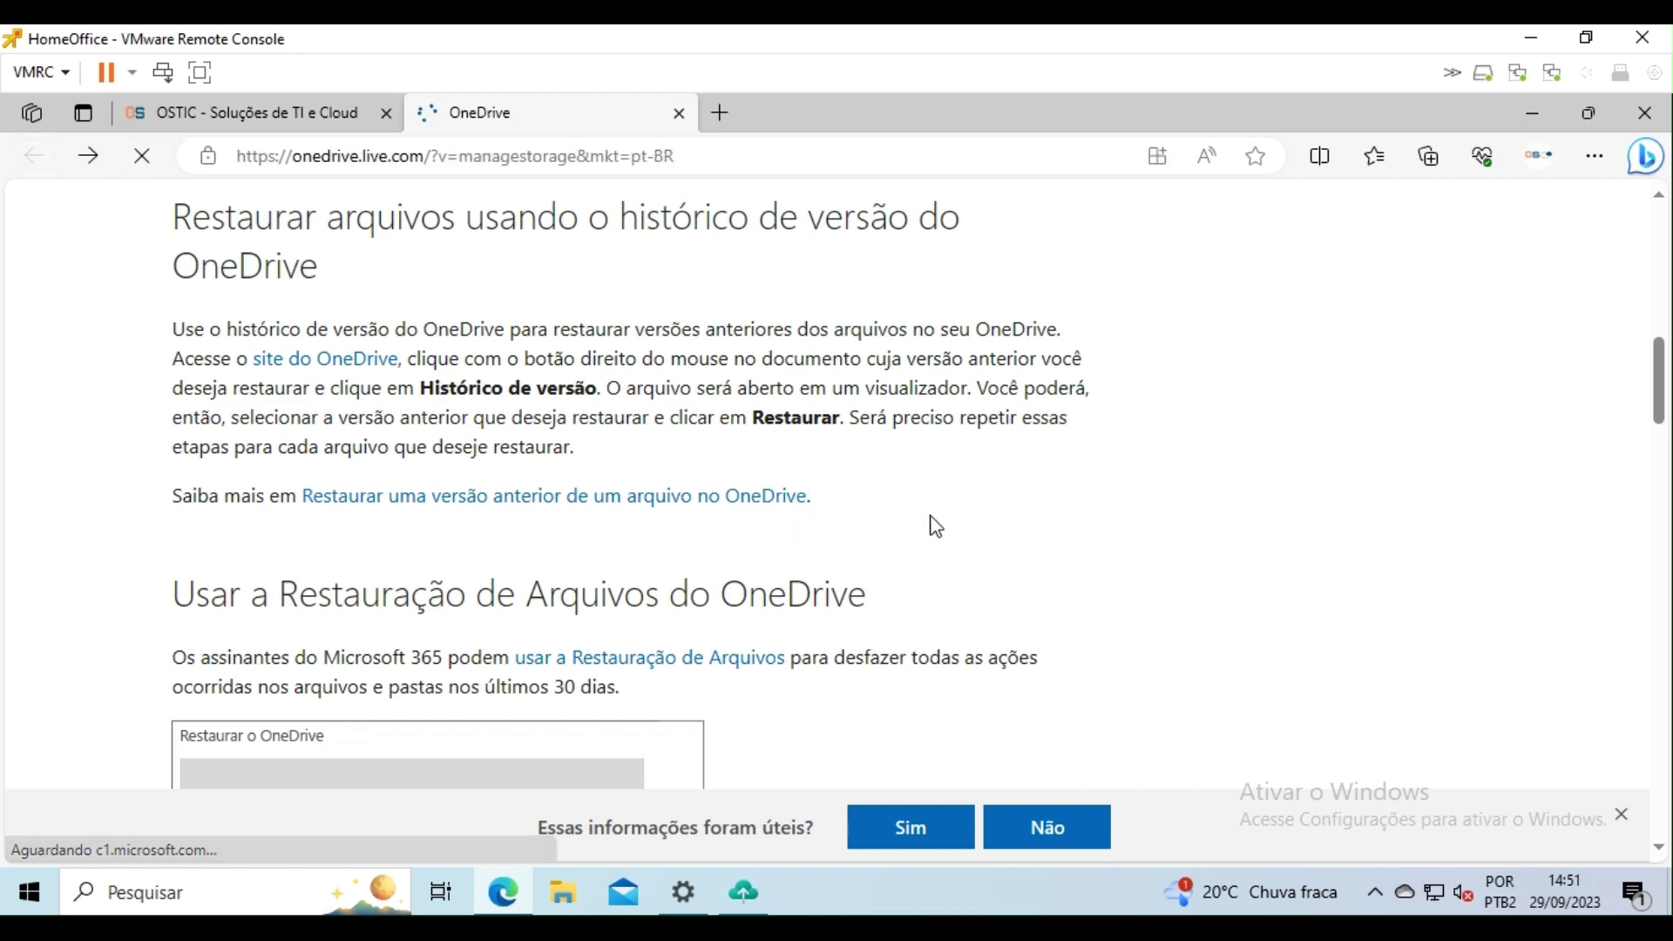
Step: Open the desktop TEste file's version history, view its earlier hghg version, then close it
{"action": "left_click", "coordinate": [88, 158]}
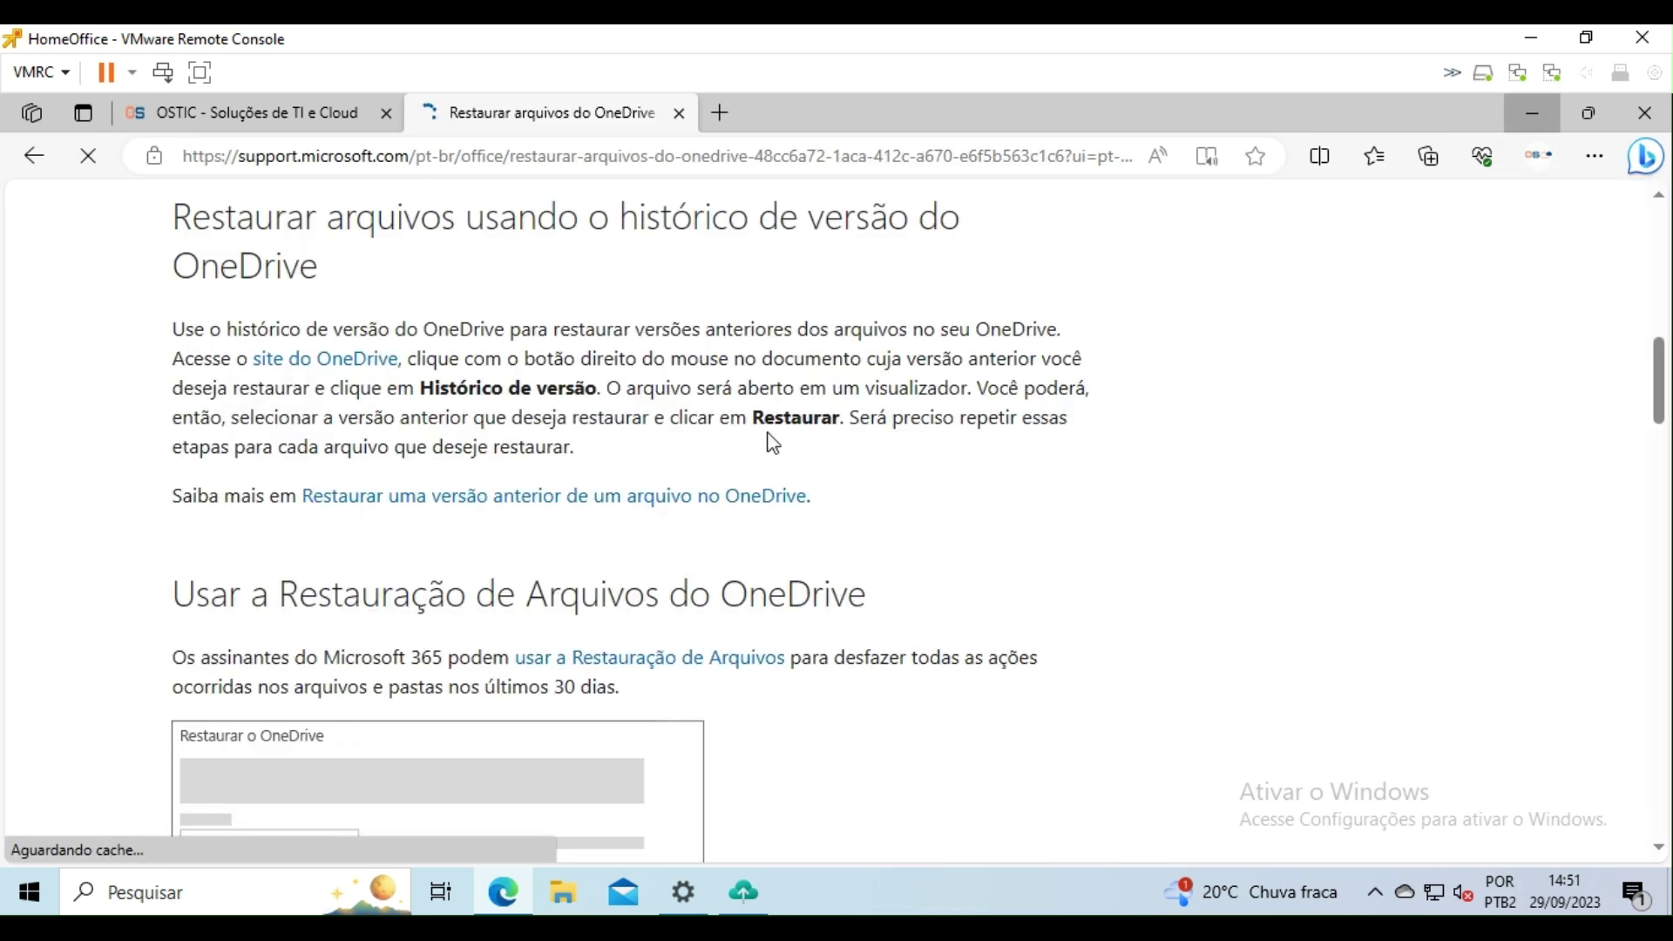
{"action": "left_click", "coordinate": [1532, 112]}
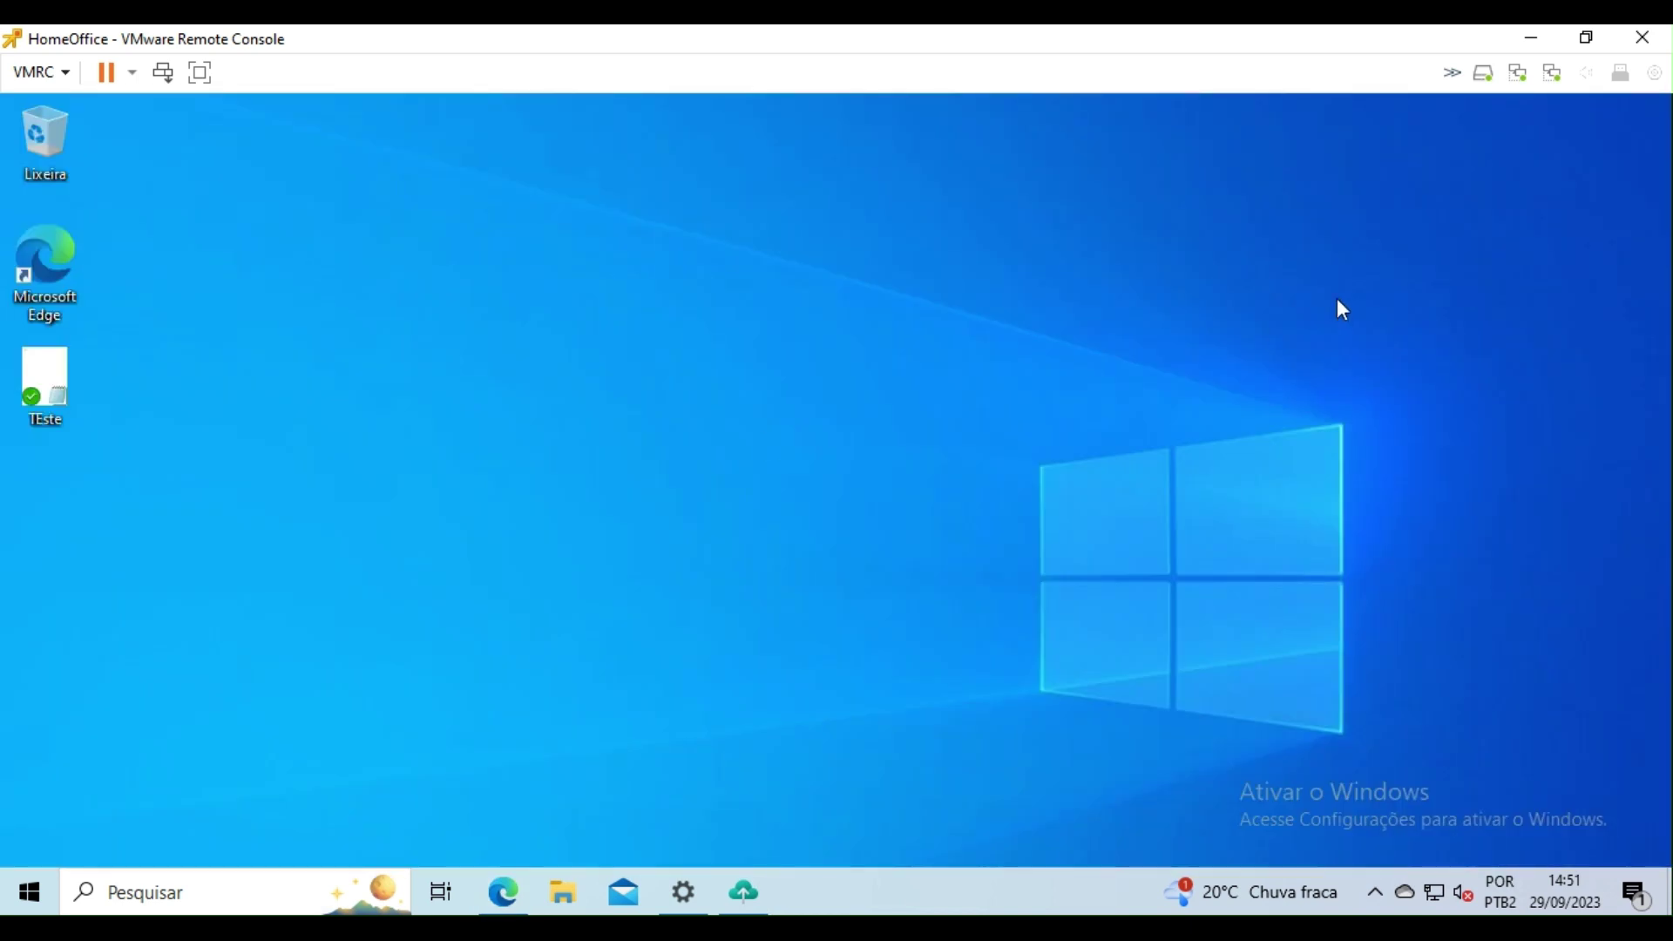
{"action": "double_click", "coordinate": [41, 370]}
{"action": "right_click", "coordinate": [38, 383]}
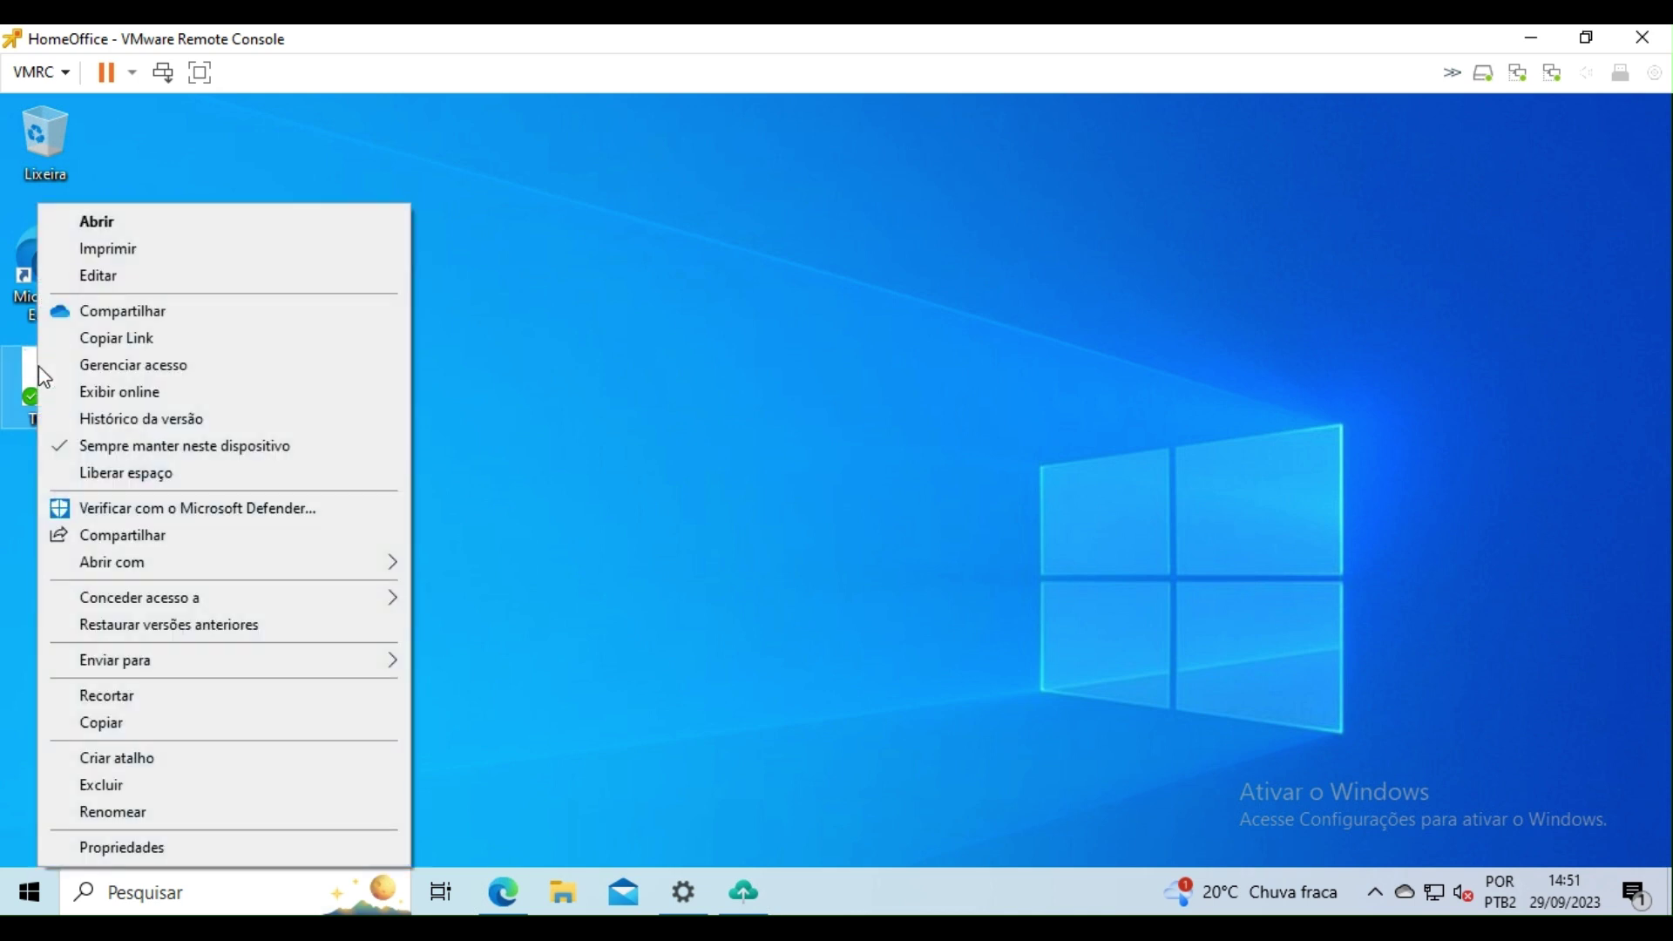
{"action": "left_click", "coordinate": [133, 420]}
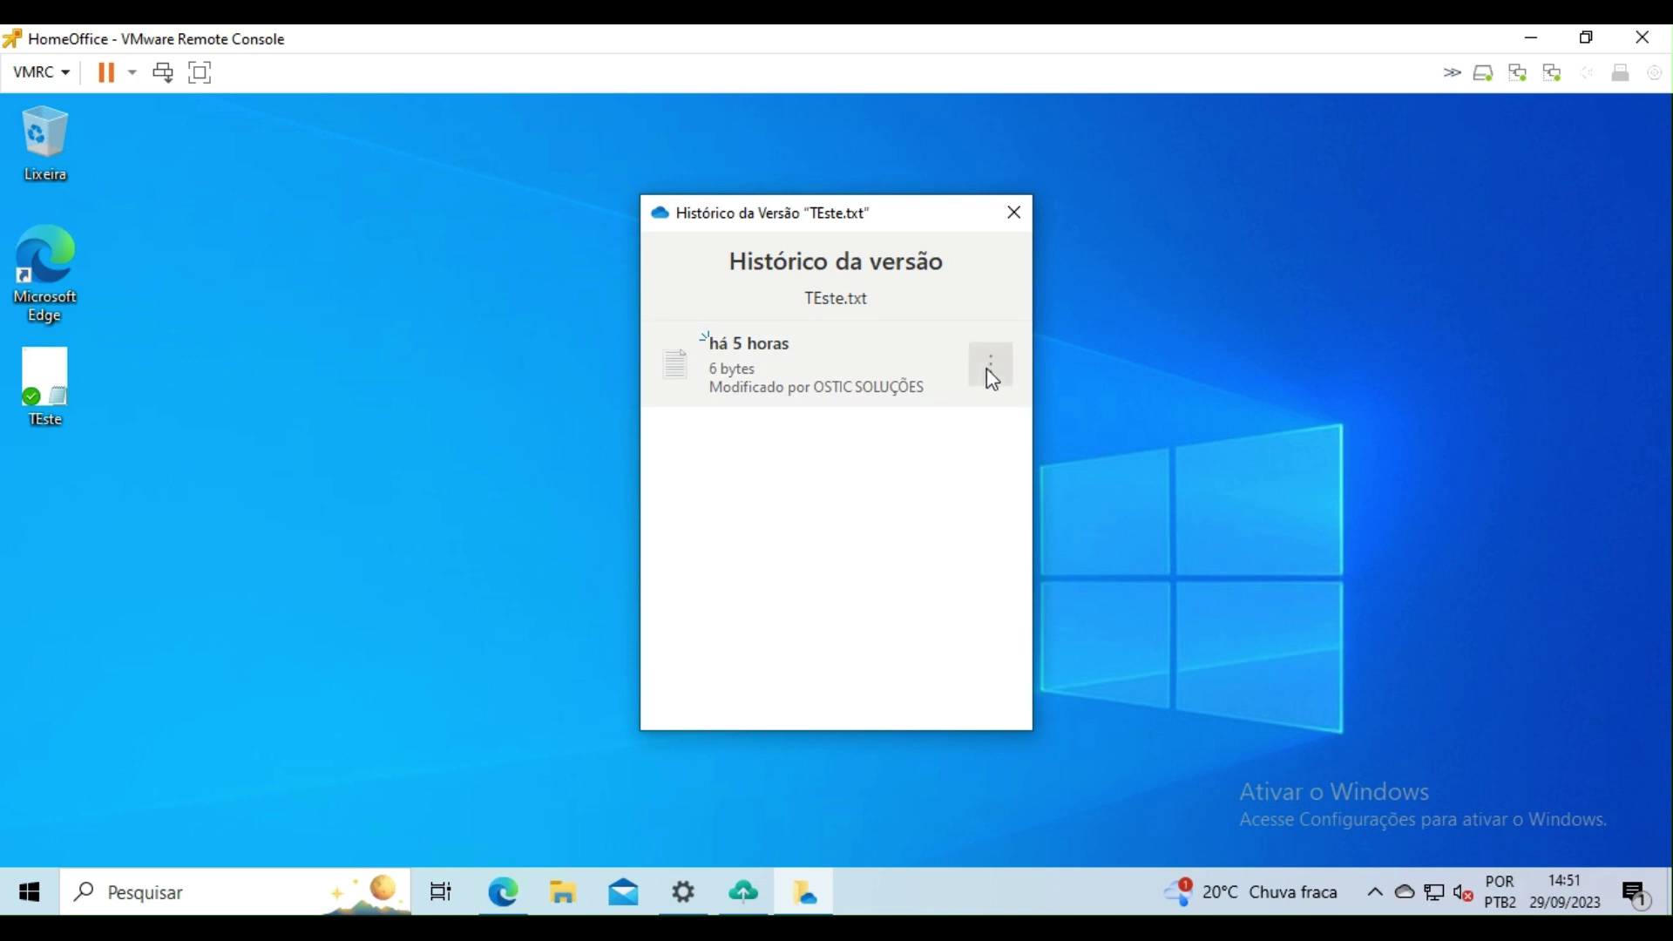
{"action": "left_click", "coordinate": [987, 371]}
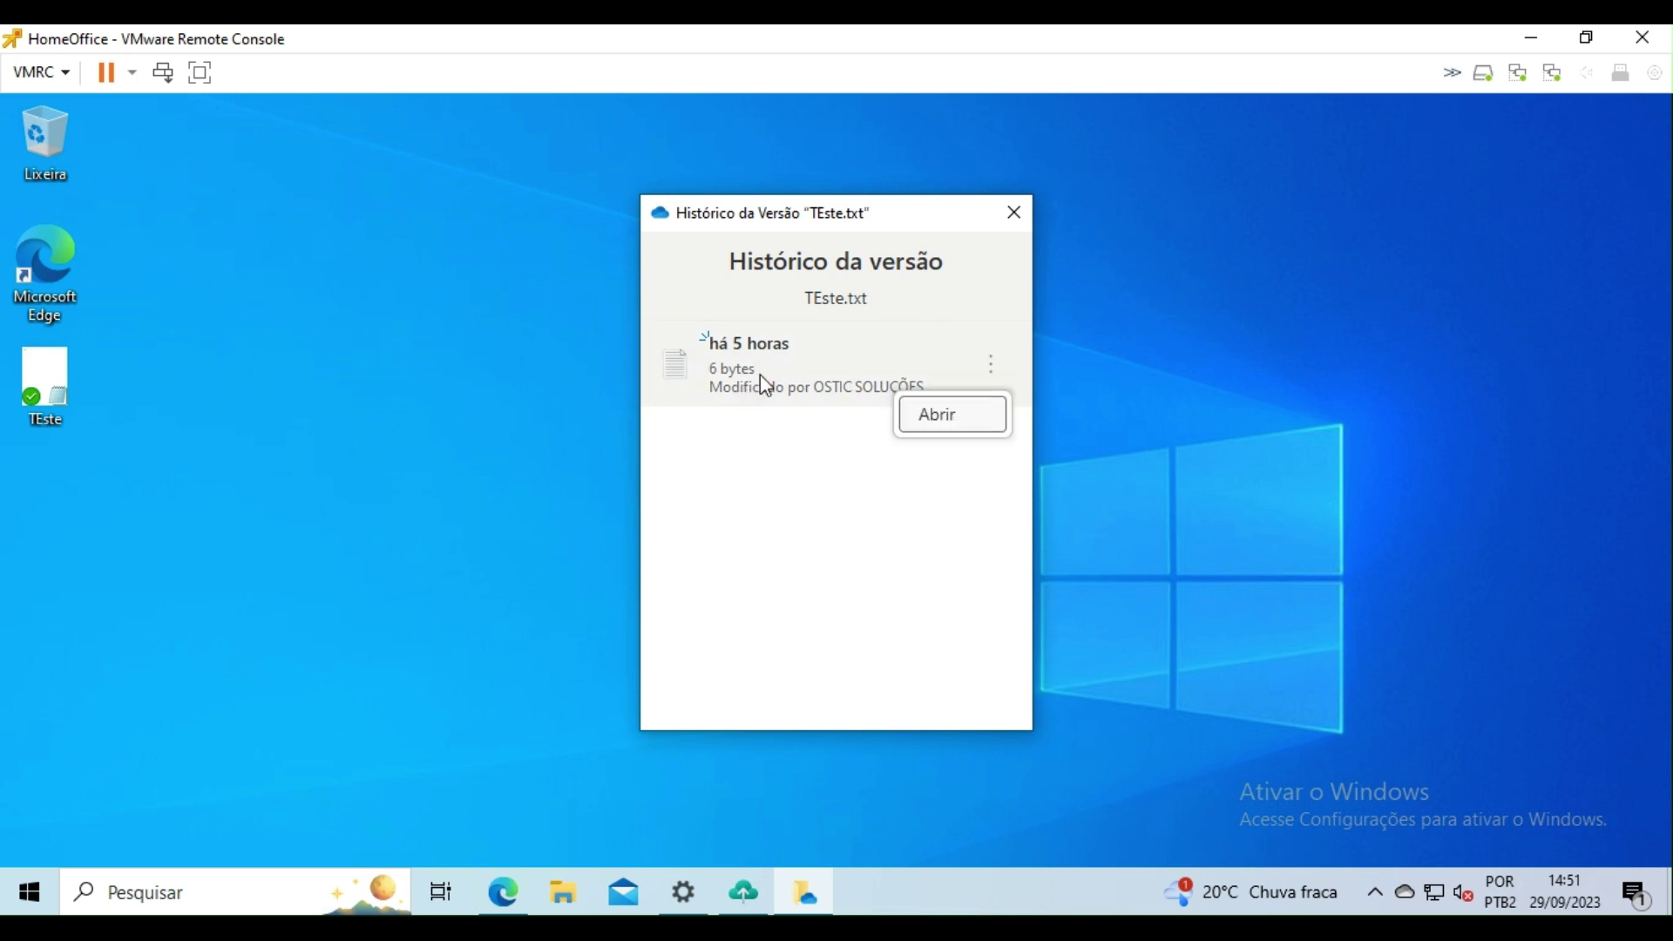
{"action": "left_click", "coordinate": [941, 419]}
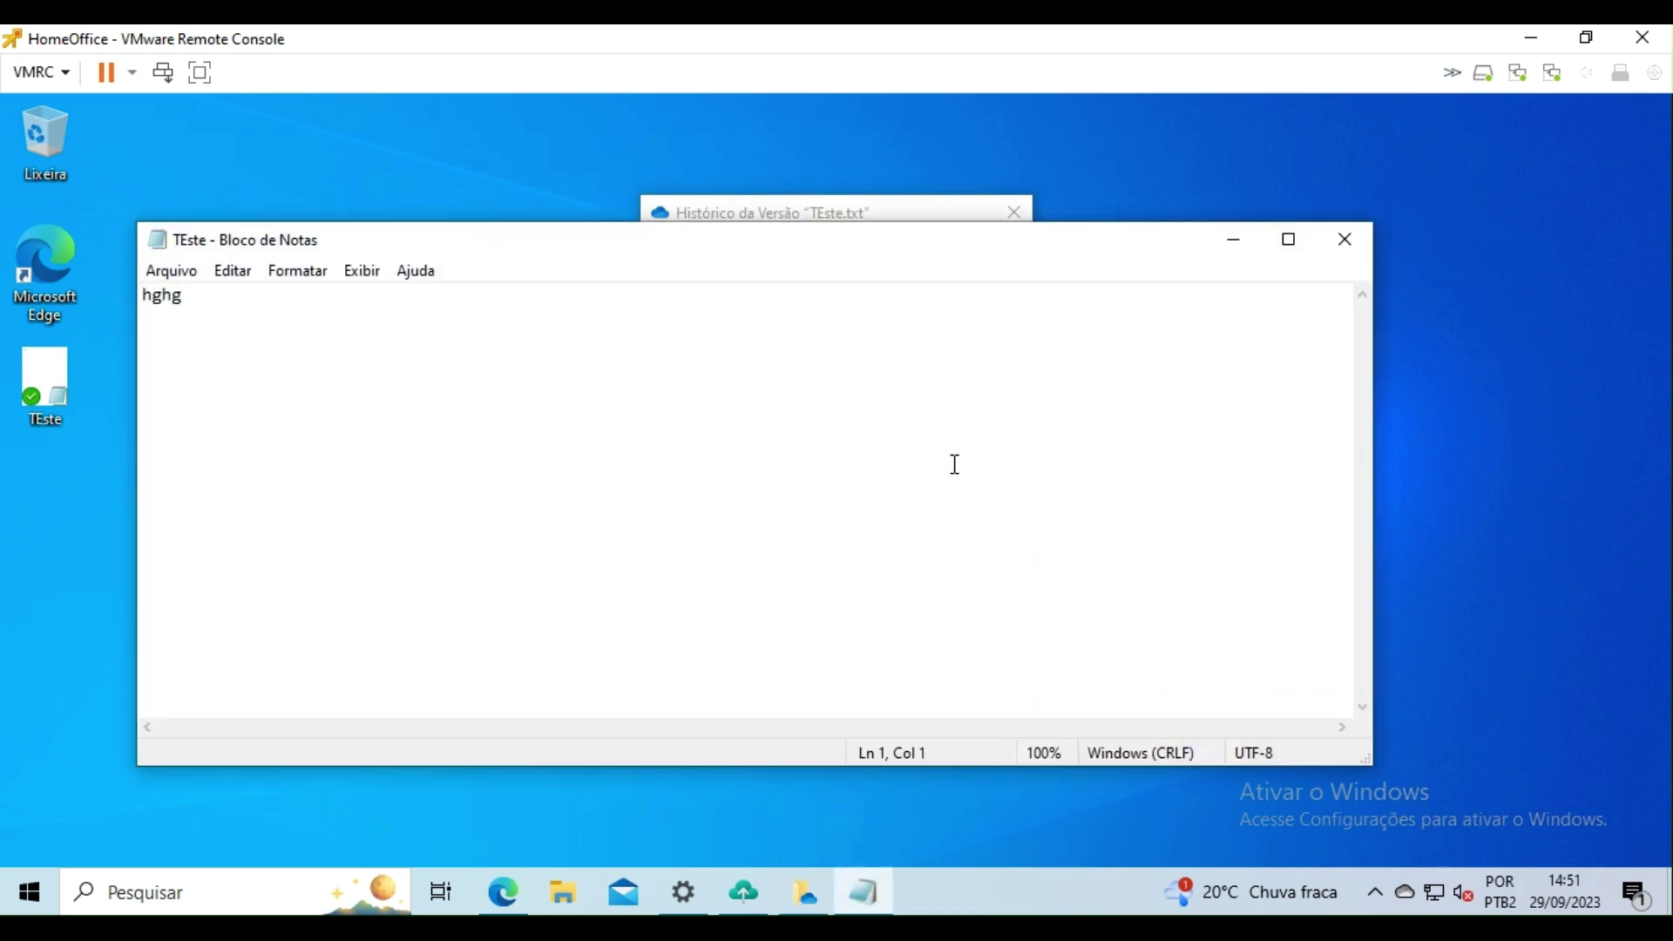
{"action": "left_click", "coordinate": [1344, 239]}
{"action": "left_click", "coordinate": [502, 891]}
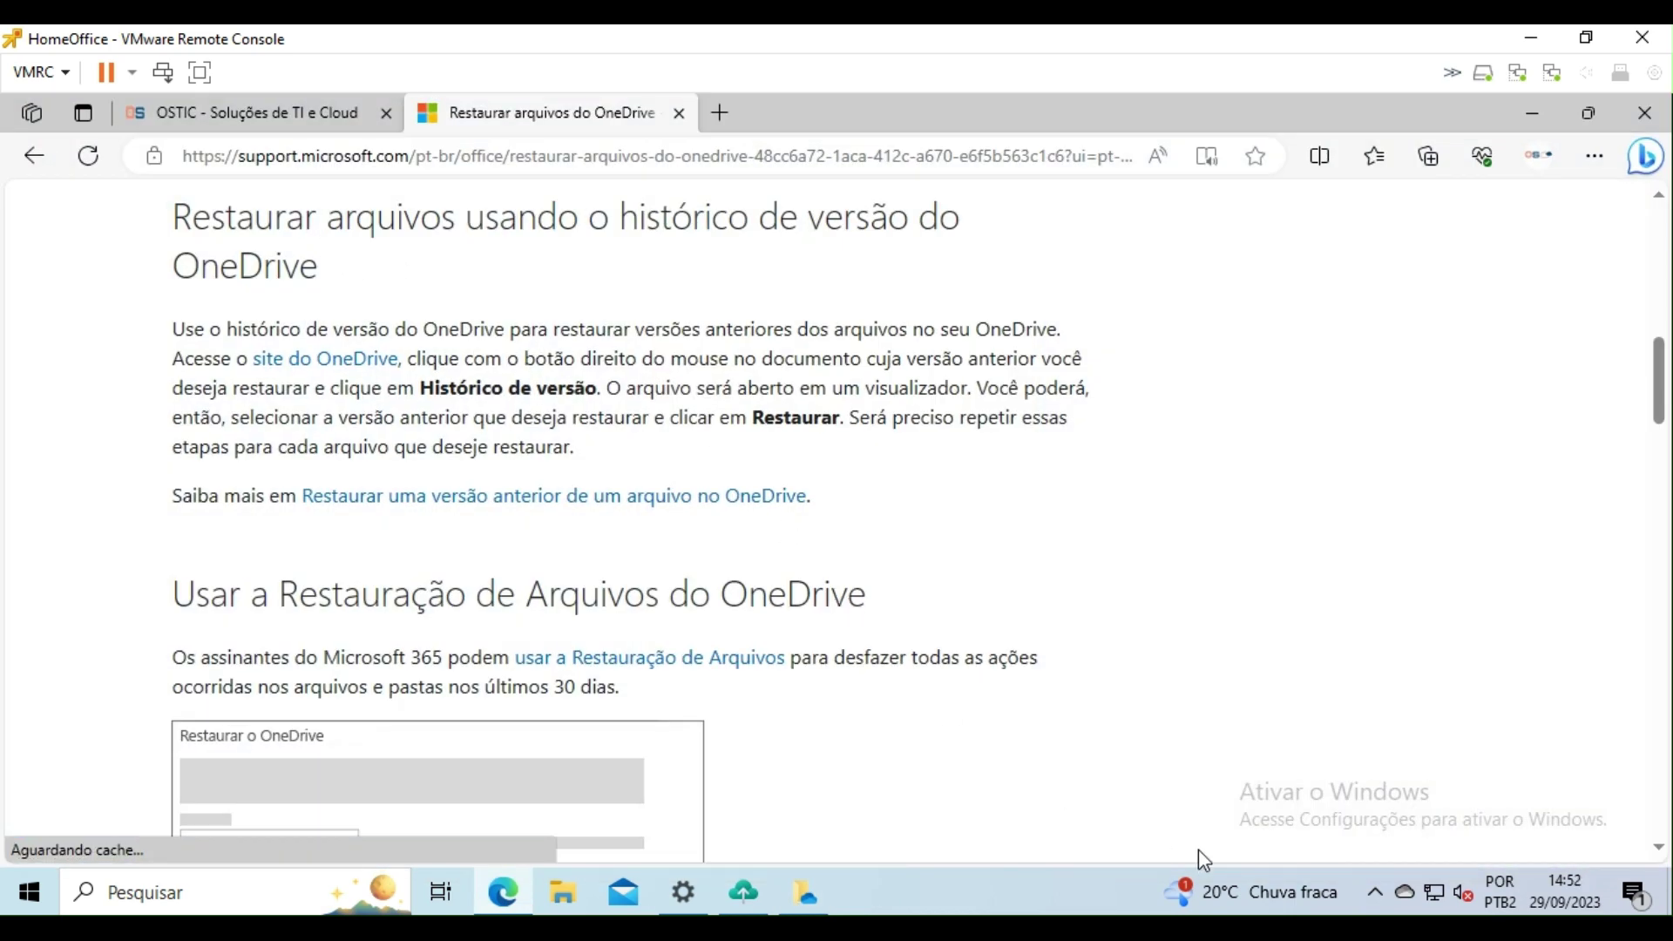
Step: Show TEste.txt's version history on OneDrive web from the Área de Trabalho folder
{"action": "left_click", "coordinate": [1404, 893]}
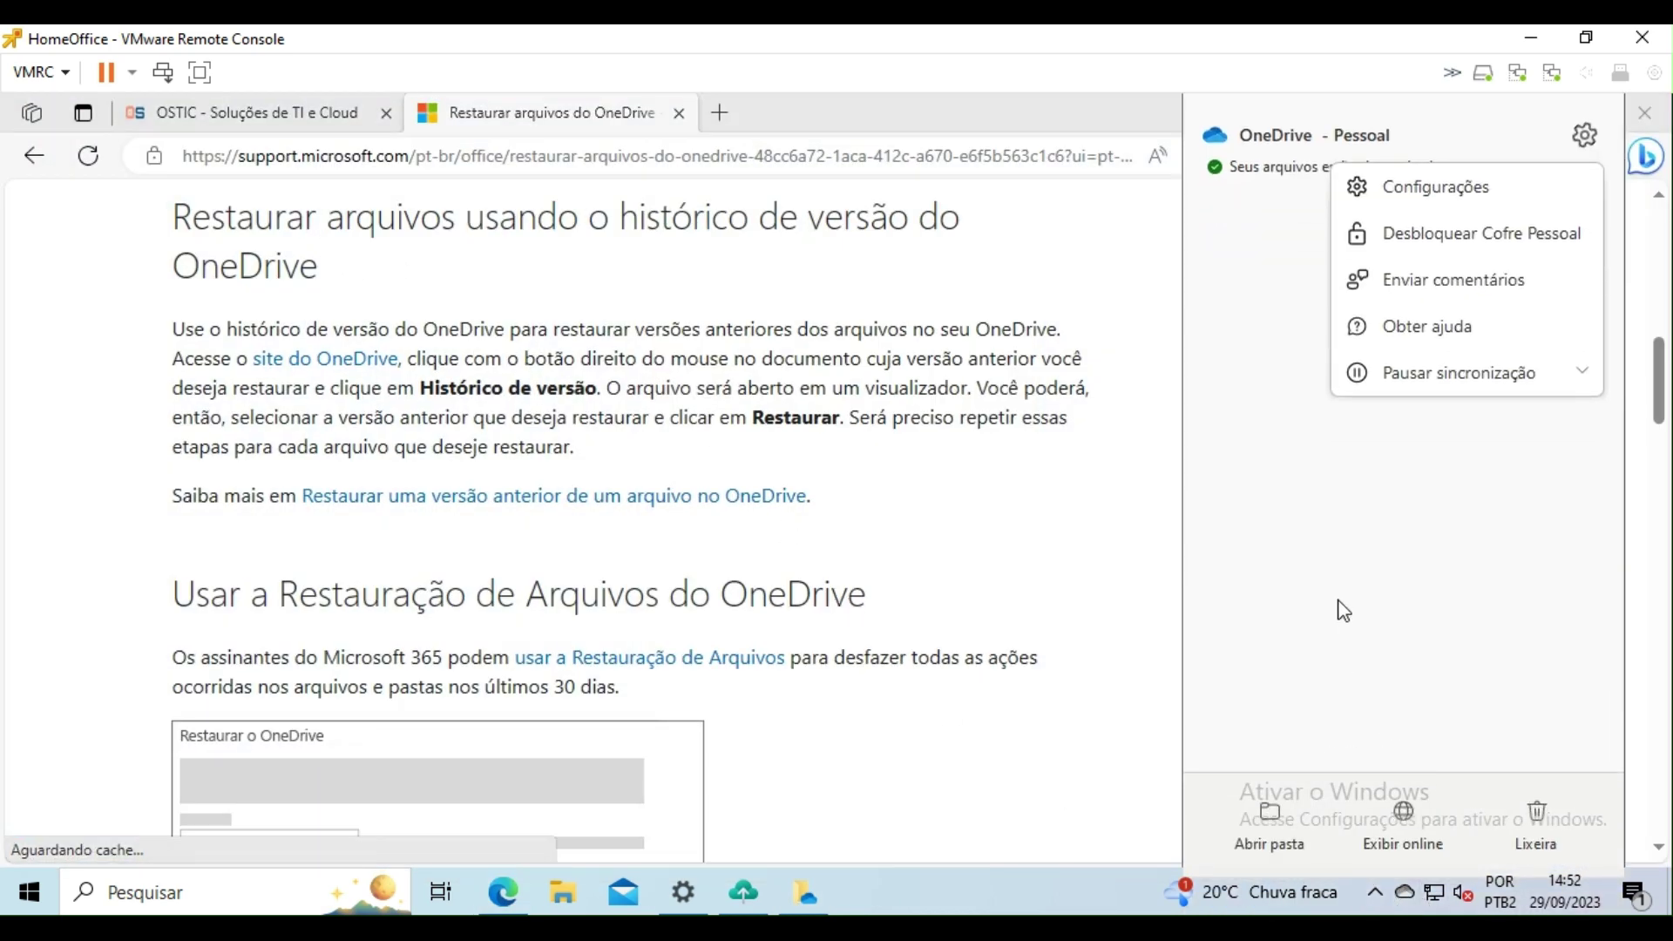
{"action": "left_click", "coordinate": [1398, 842]}
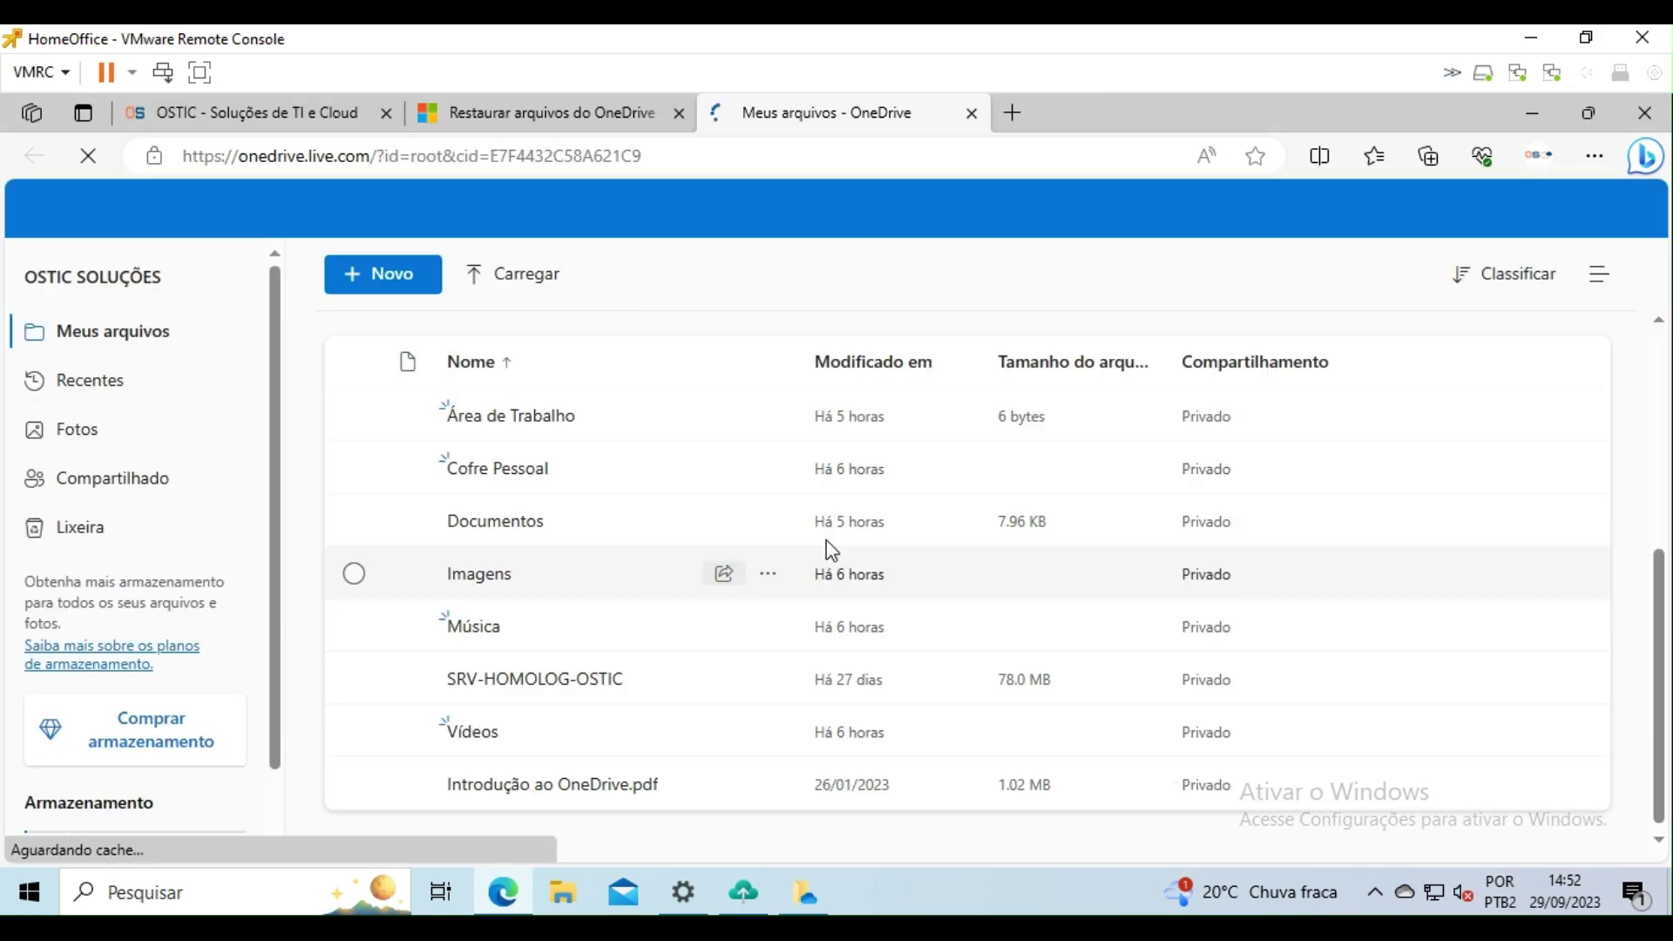
{"action": "left_click", "coordinate": [481, 424]}
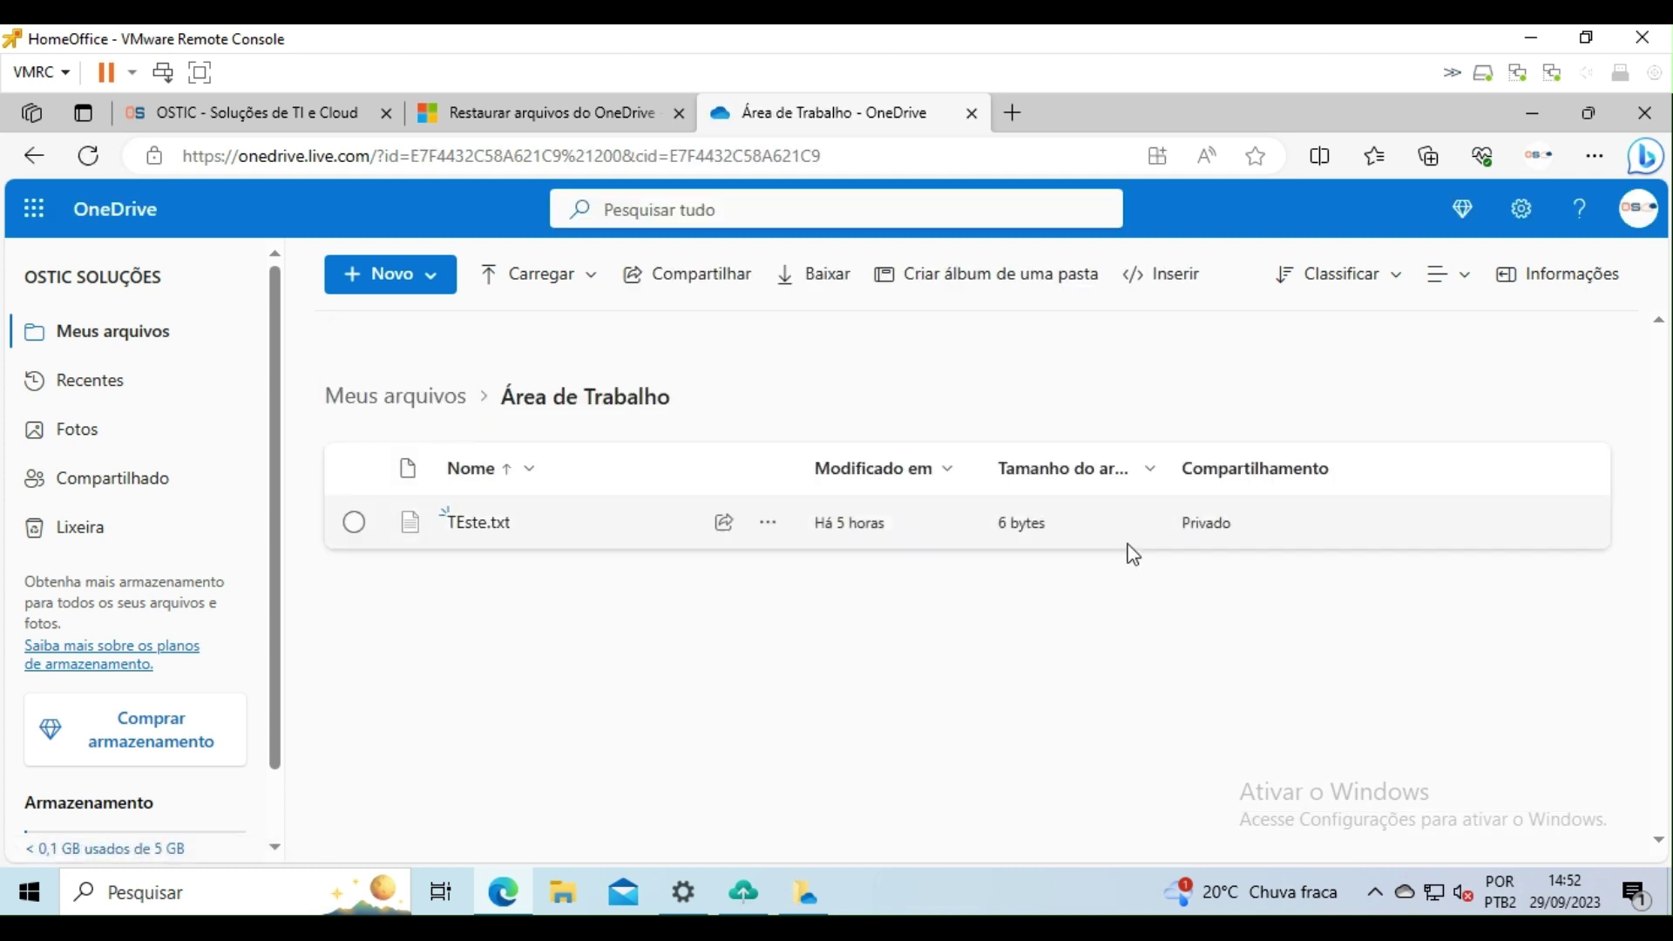
{"action": "left_click", "coordinate": [769, 524]}
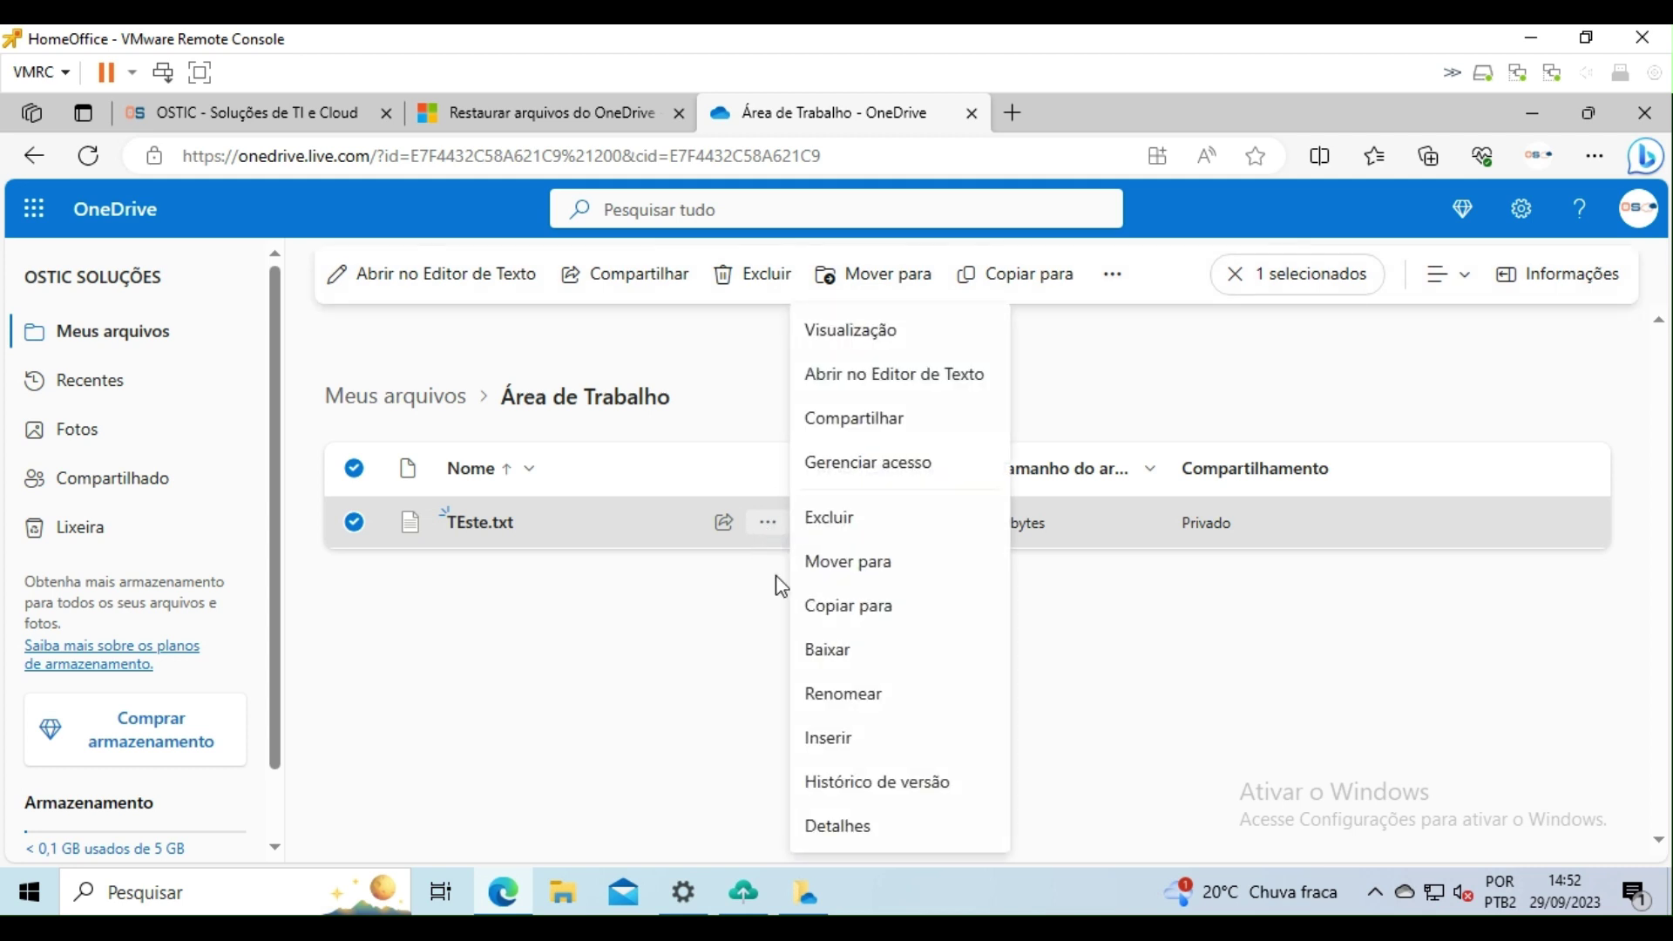
{"action": "left_click", "coordinate": [880, 783]}
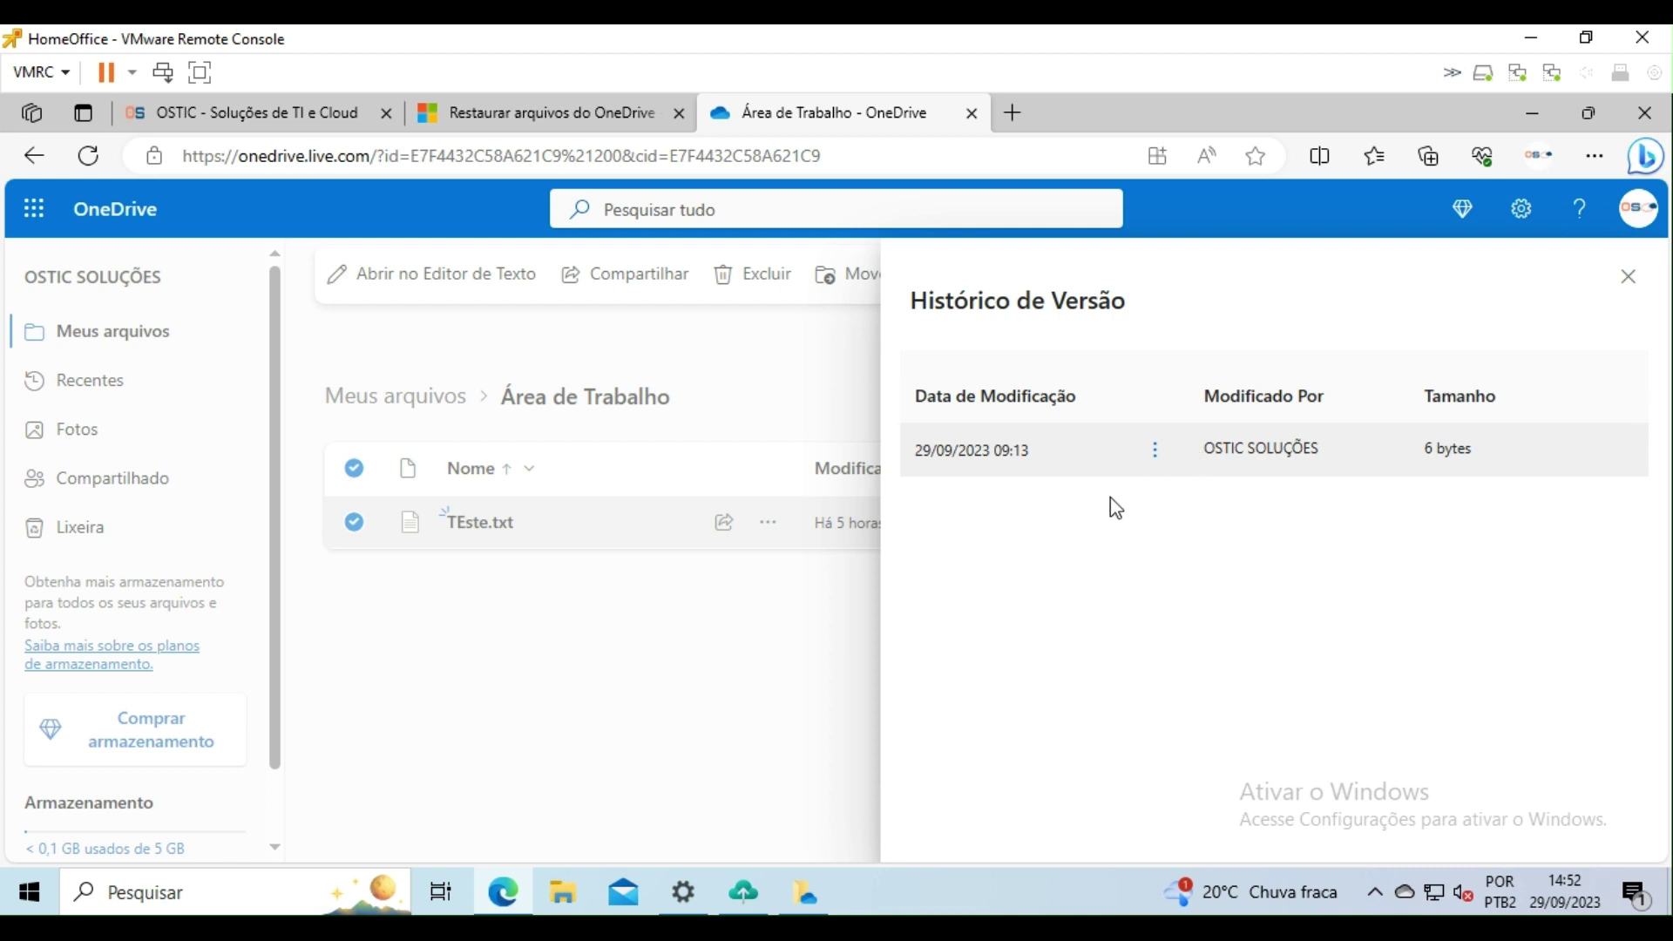
Step: Download TEste.txt's earlier 6-byte version and show it in the Downloads folder
{"action": "left_click", "coordinate": [1155, 451]}
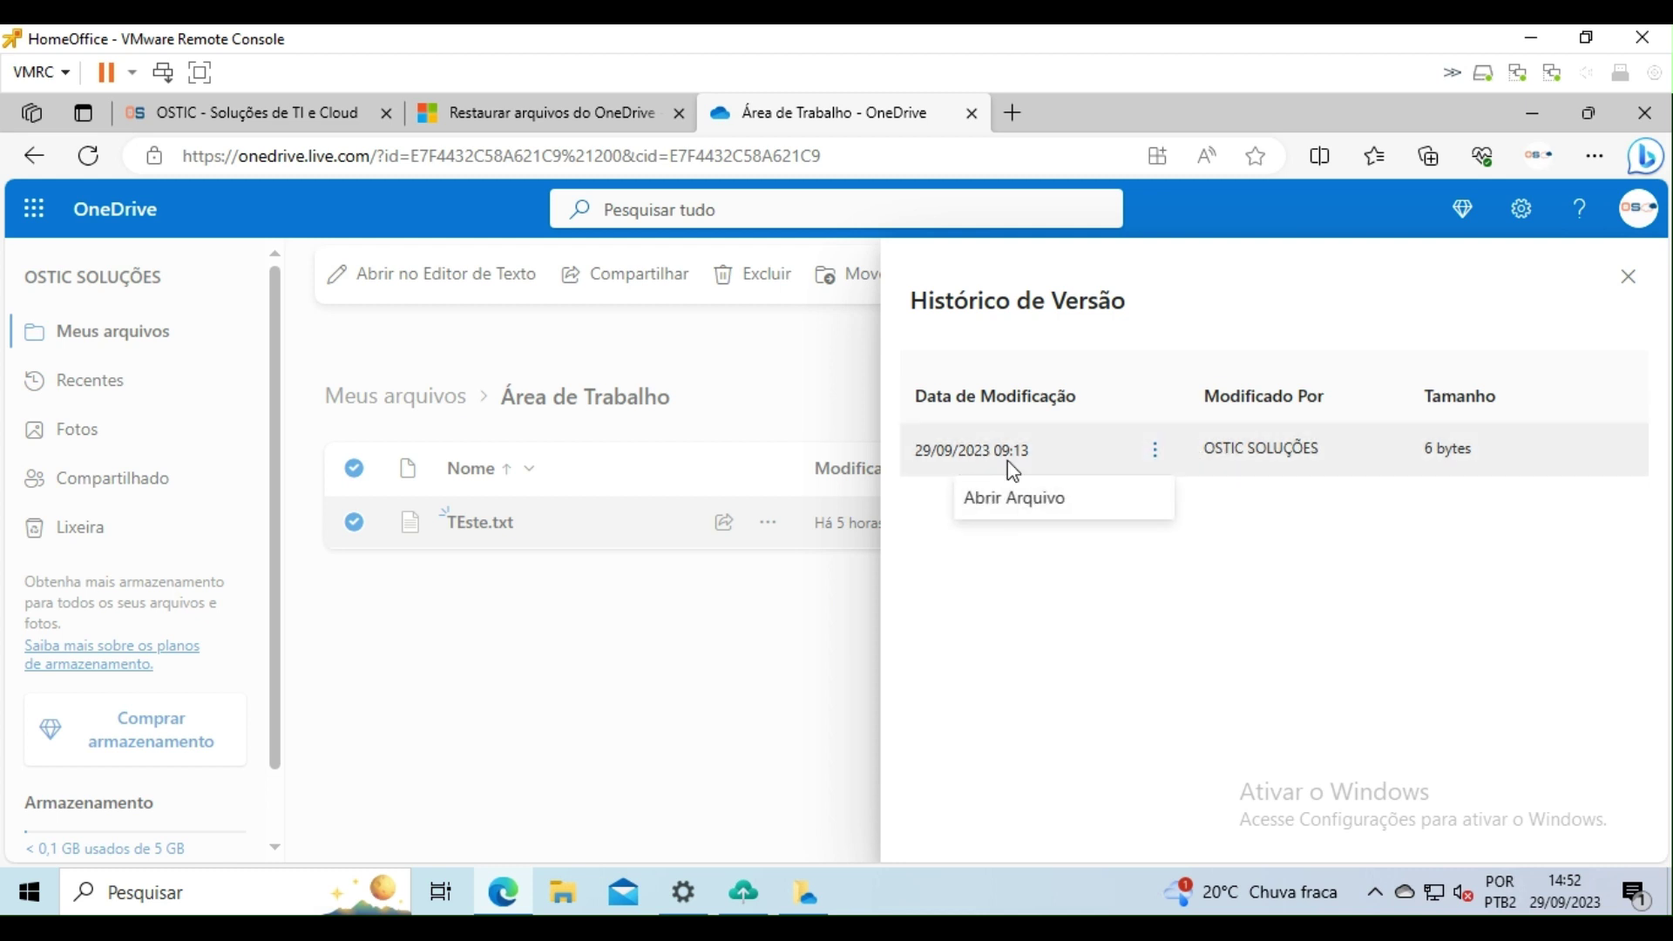
{"action": "left_click", "coordinate": [1163, 456]}
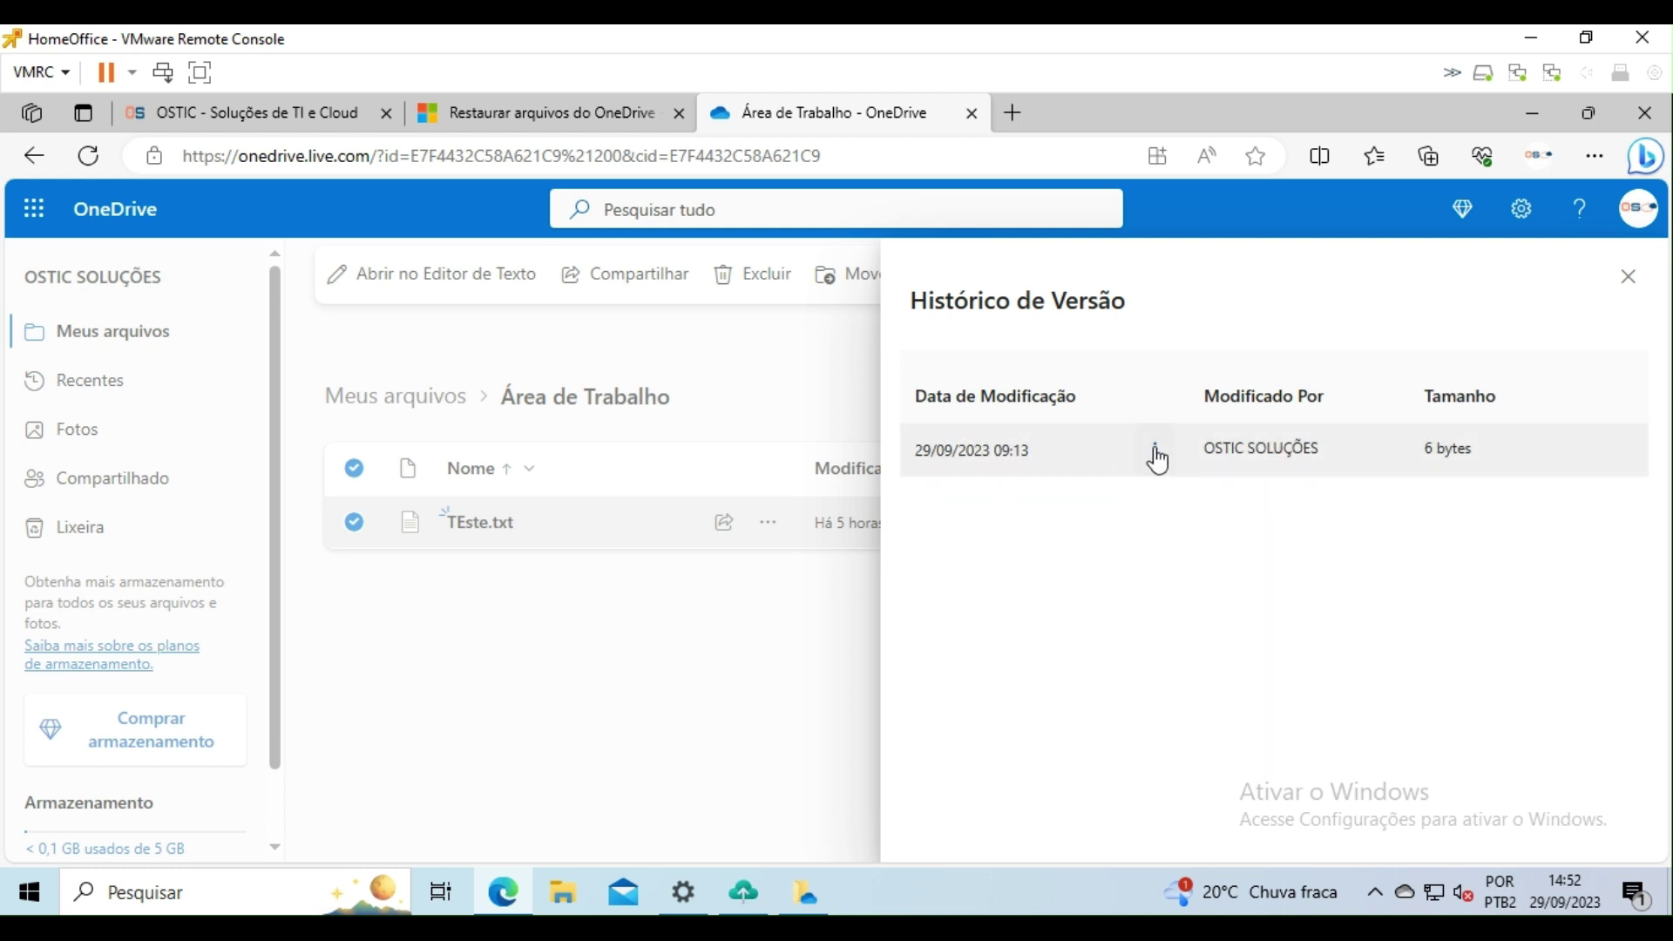
{"action": "left_click", "coordinate": [1156, 455]}
{"action": "left_click", "coordinate": [1026, 498]}
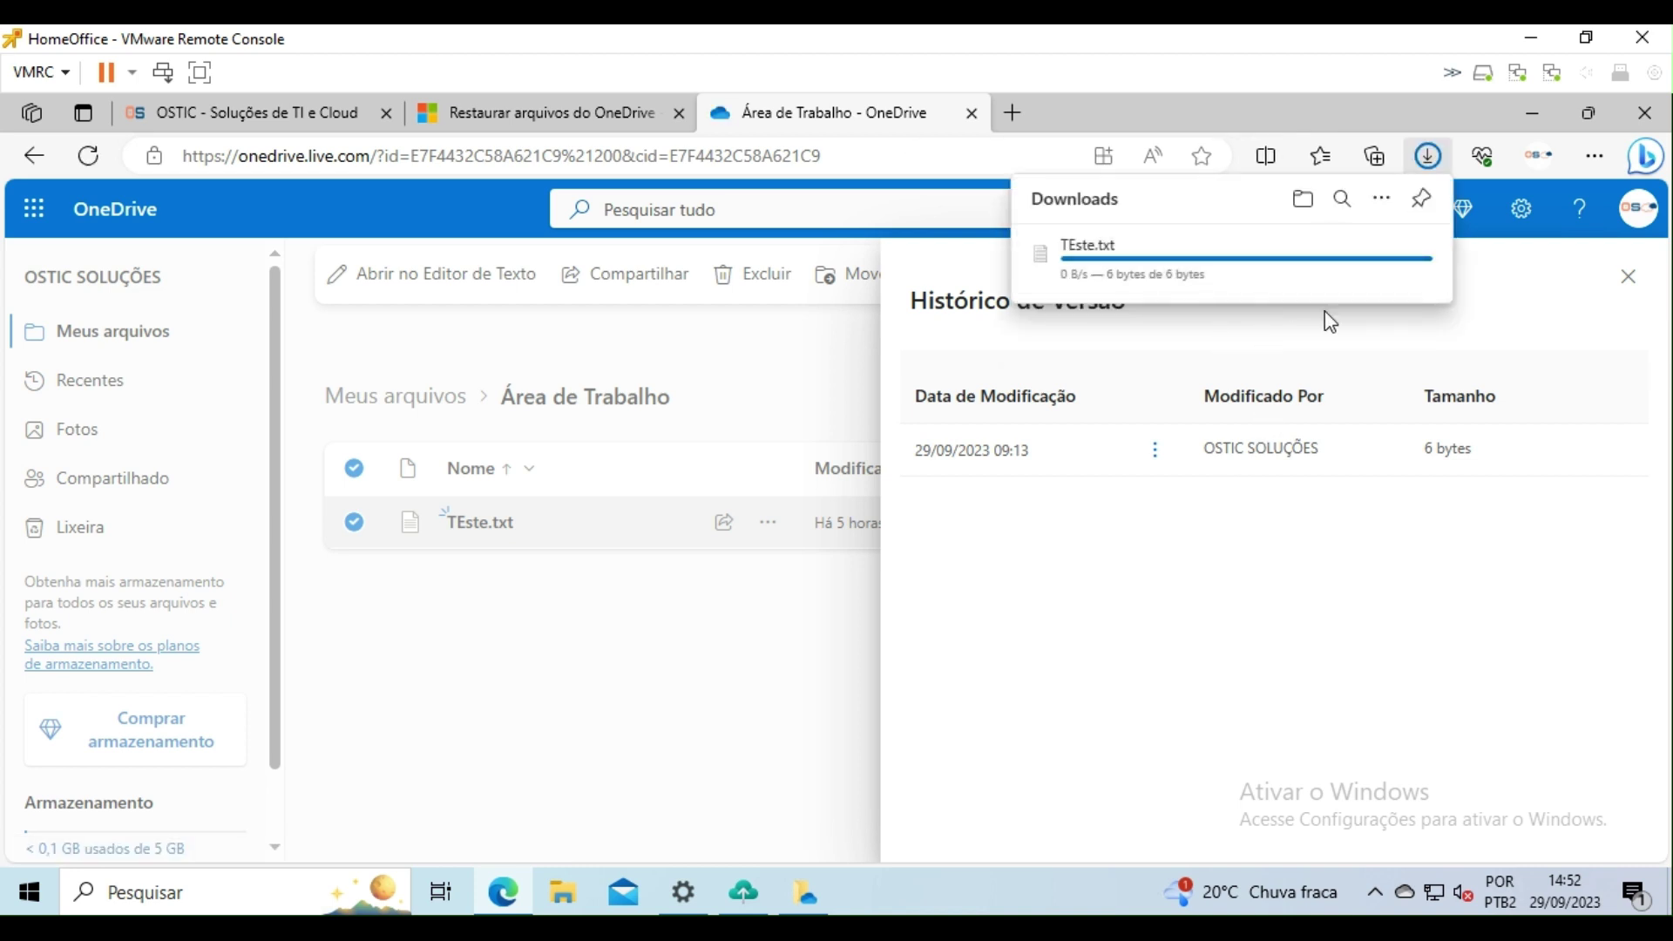
{"action": "mouse_move", "coordinate": [1296, 254]}
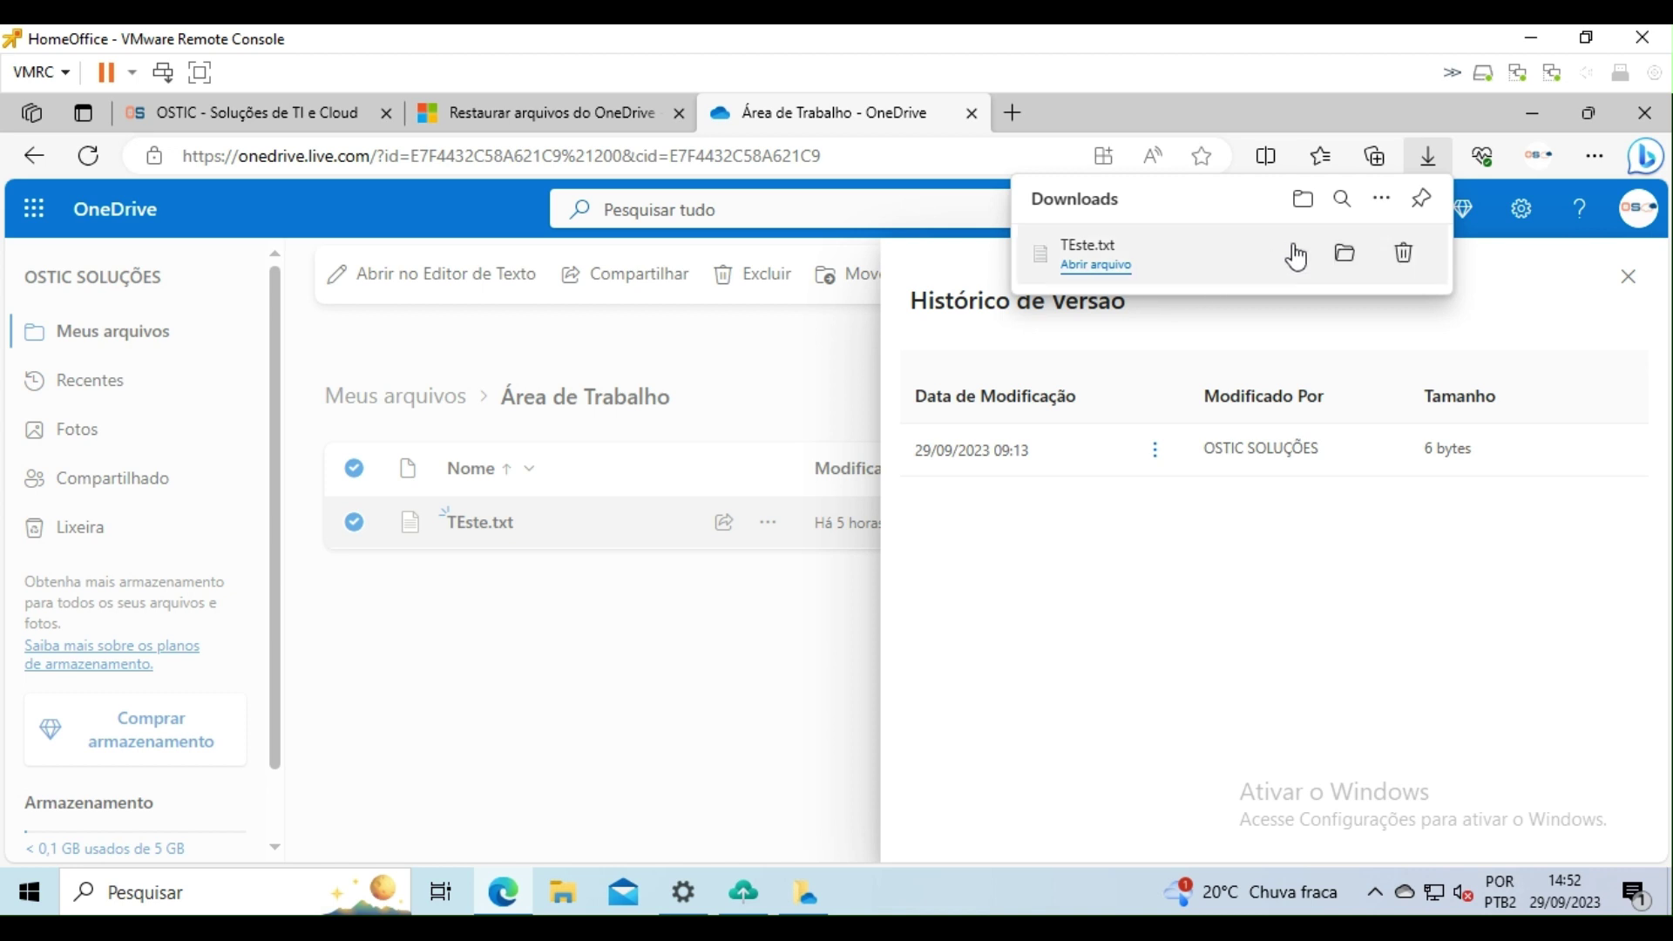
{"action": "left_click", "coordinate": [1346, 257]}
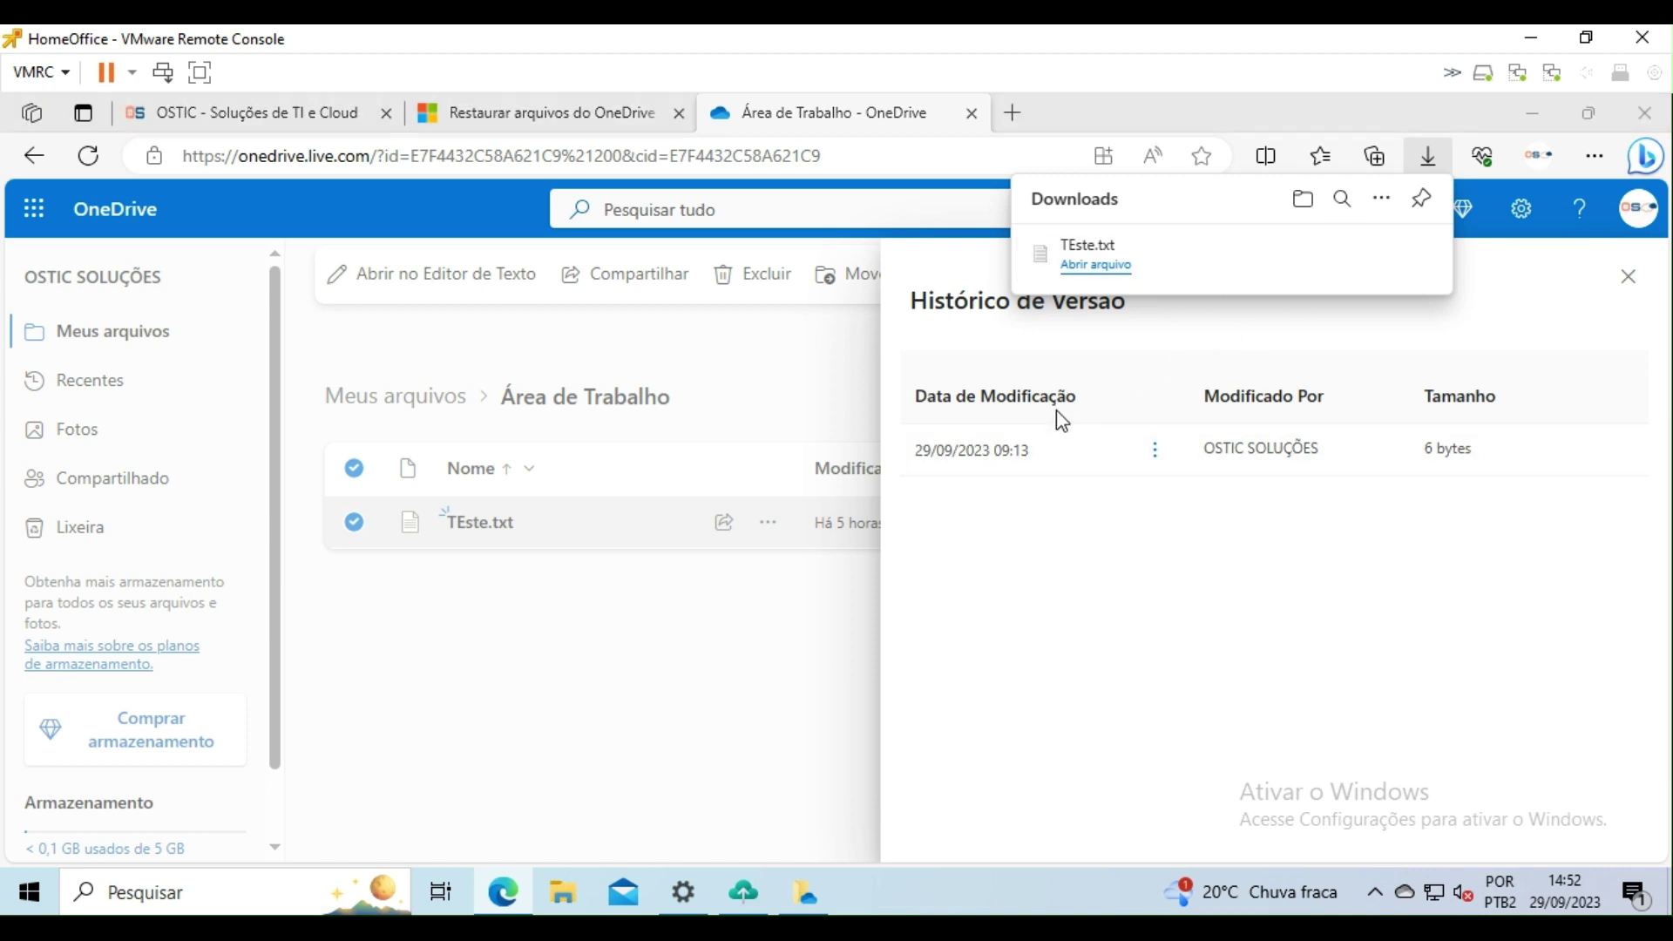
Step: Open the downloaded TEste file showing hghg, close it, and dismiss the version history panel
{"action": "left_click", "coordinate": [593, 442]}
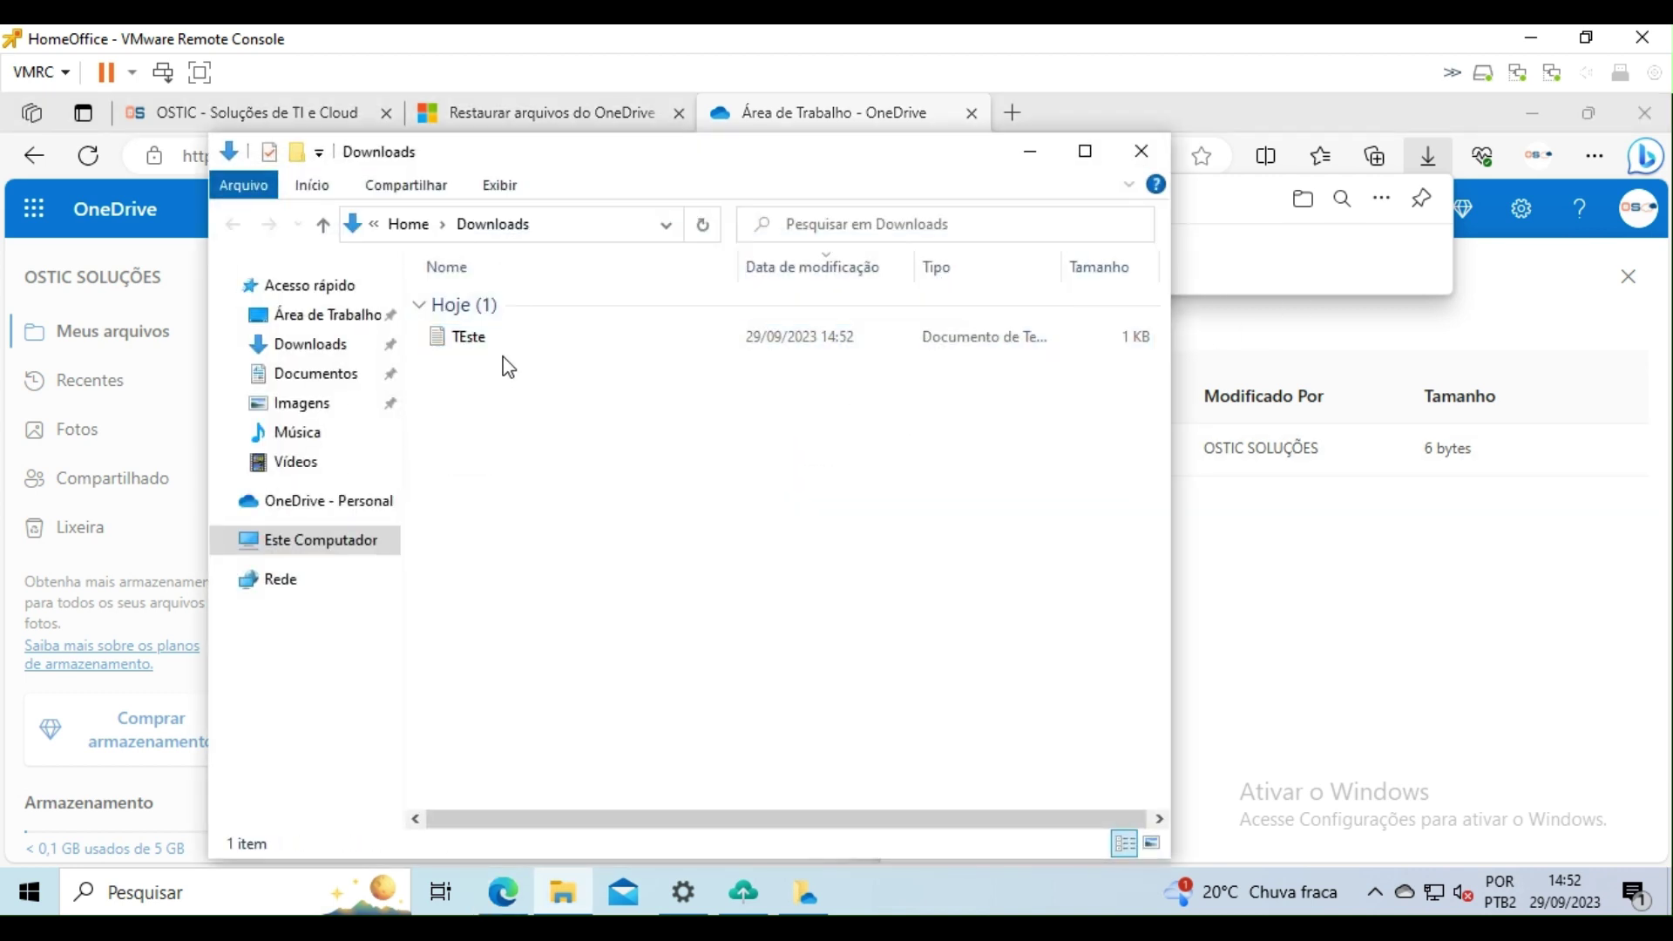
{"action": "double_click", "coordinate": [497, 343]}
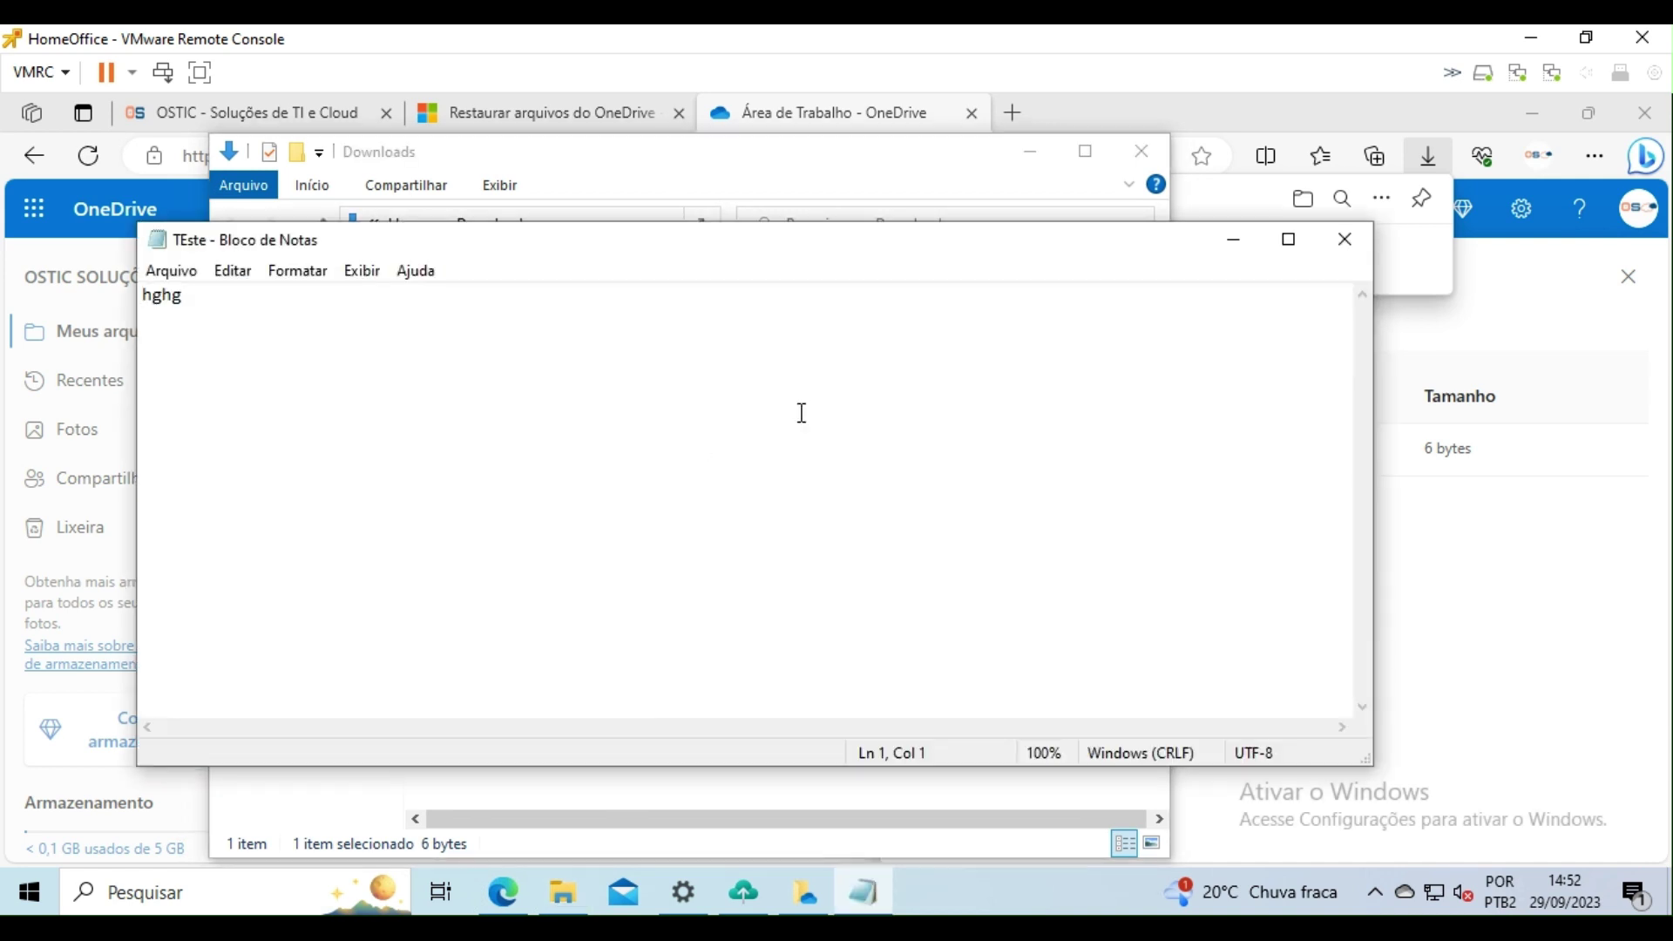
{"action": "left_click", "coordinate": [1346, 242]}
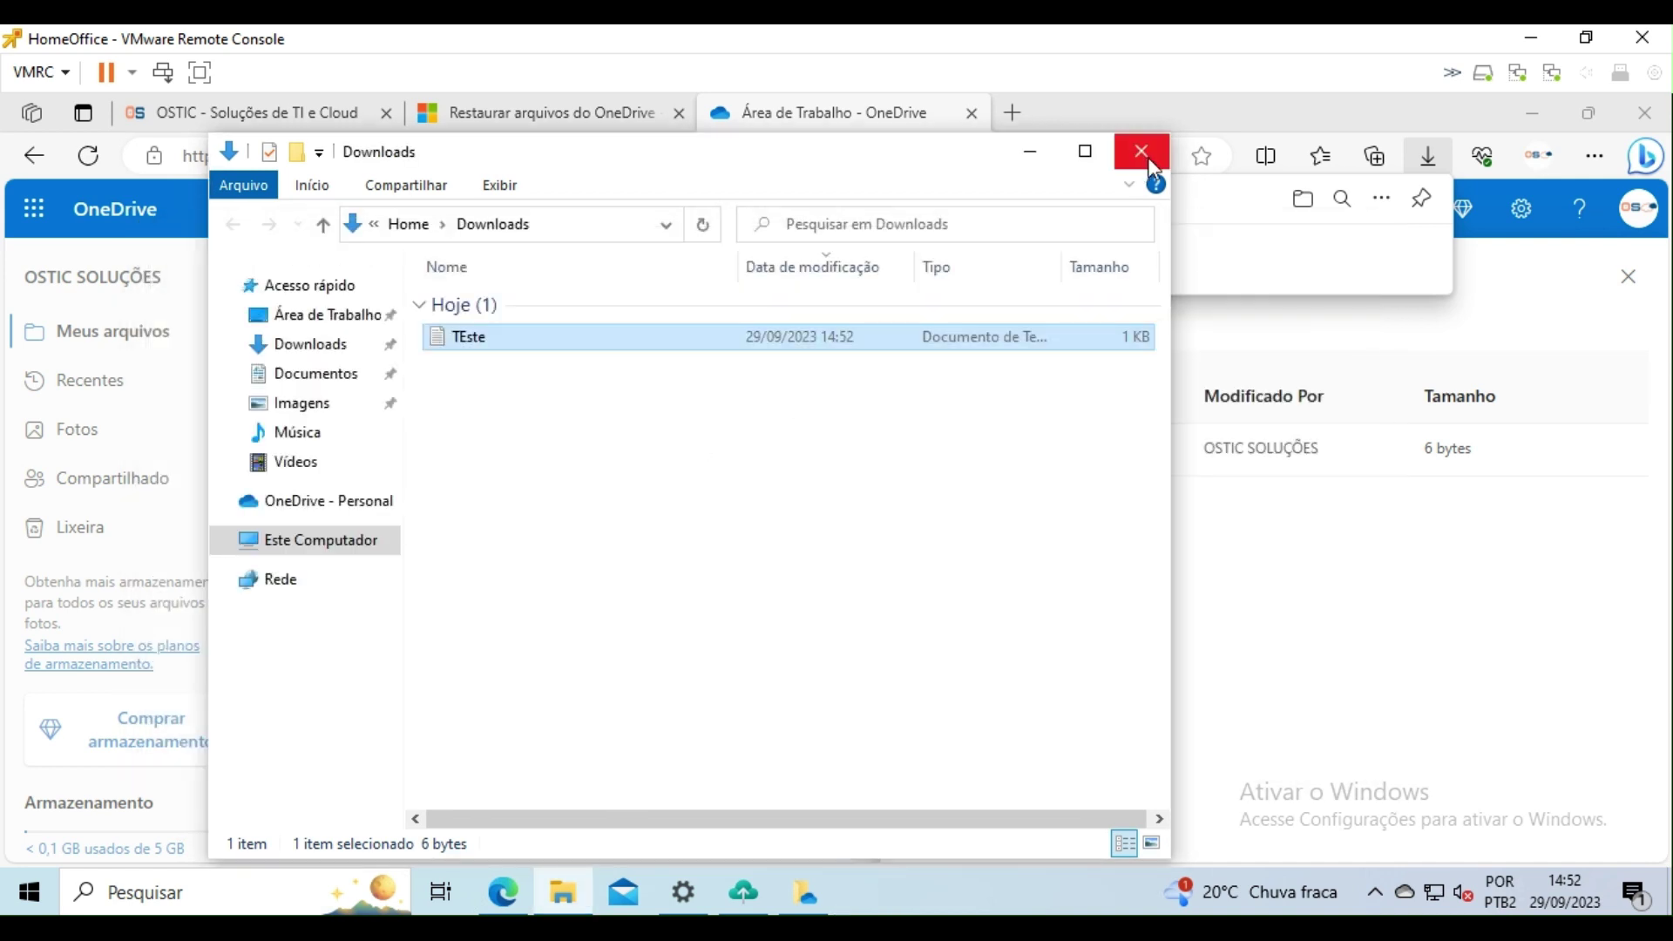
{"action": "left_click", "coordinate": [1029, 148]}
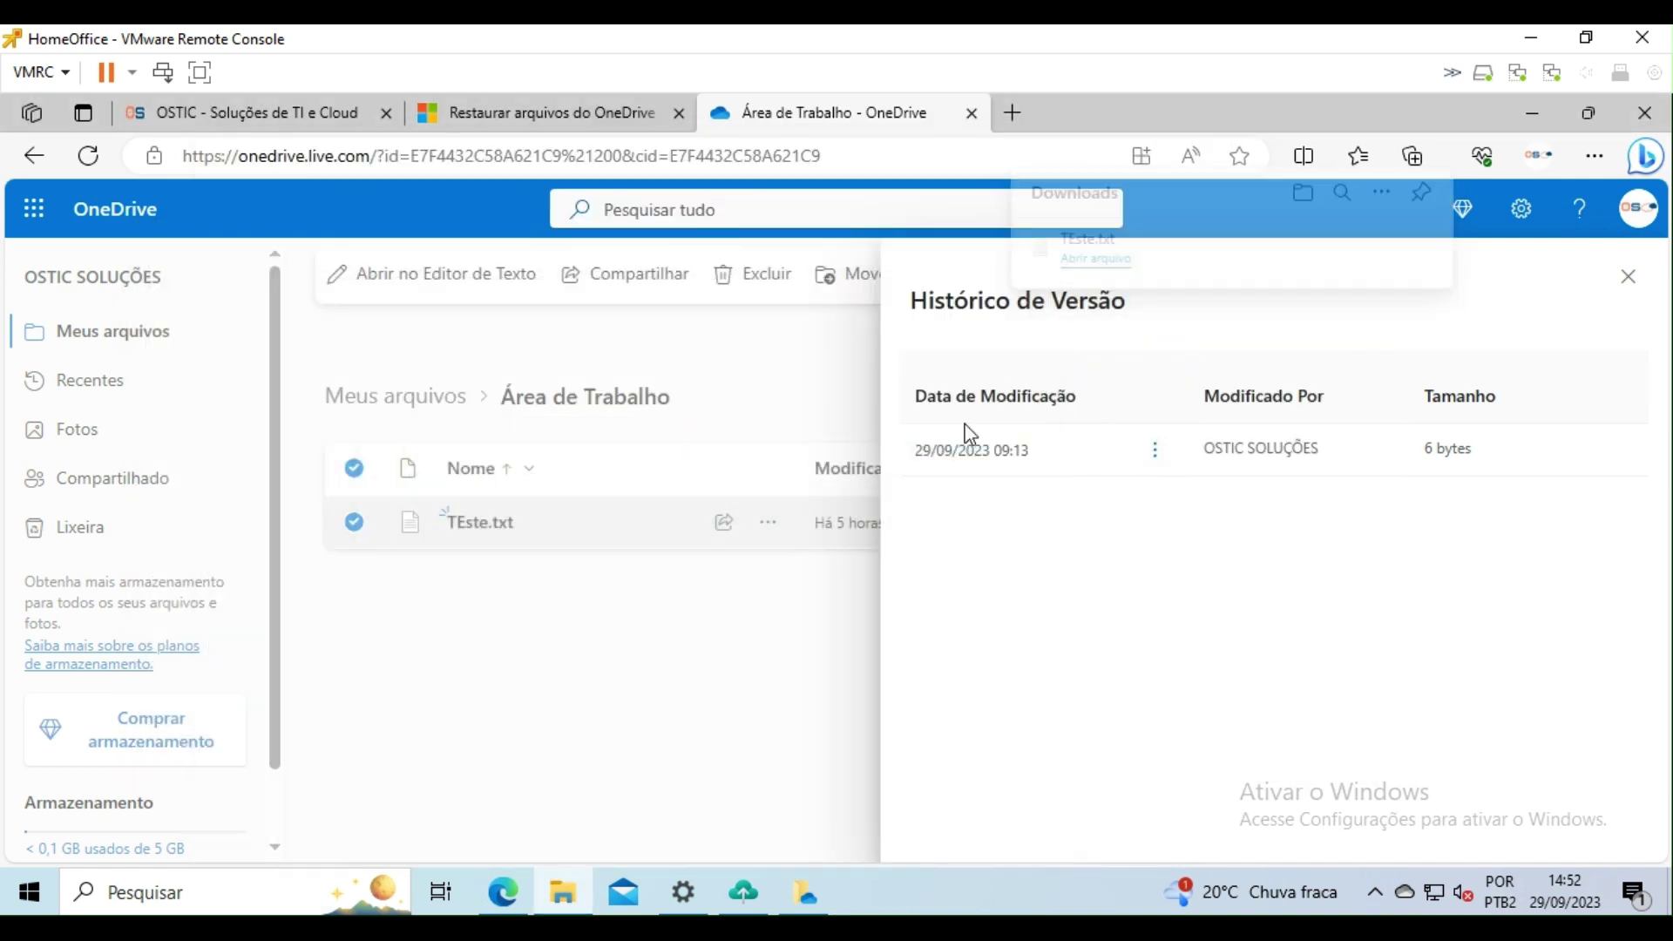
{"action": "left_click", "coordinate": [1629, 277]}
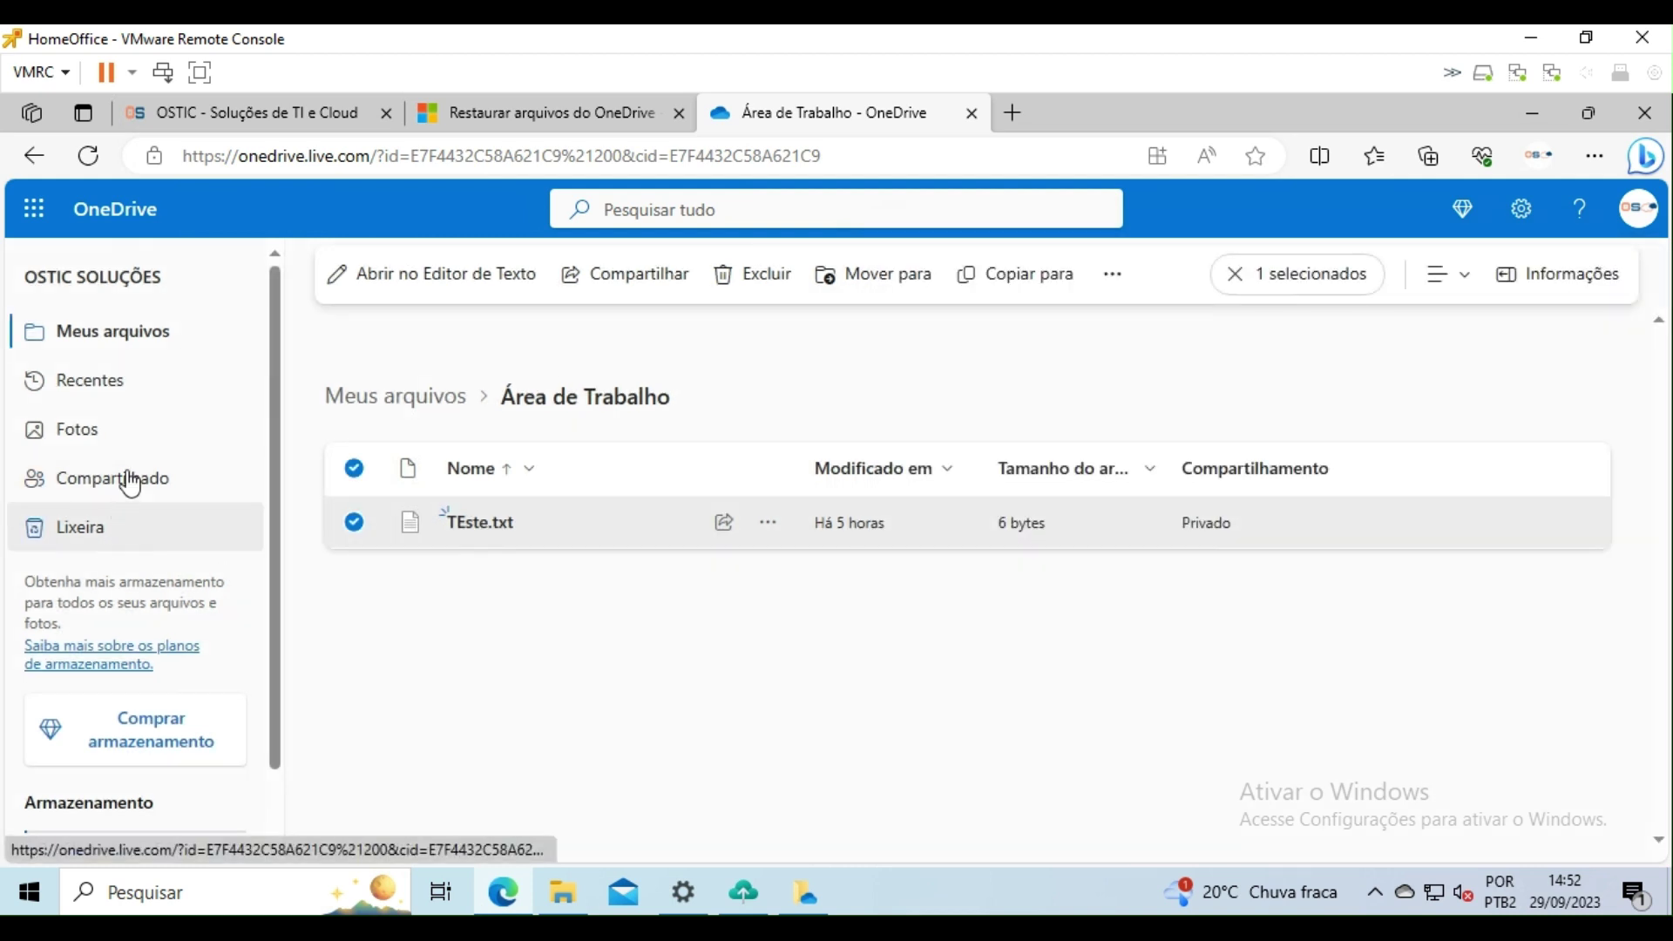
Step: Show OneDrive's recent files, then minimize Edge and close the desktop version history dialog
{"action": "left_click", "coordinate": [105, 379]}
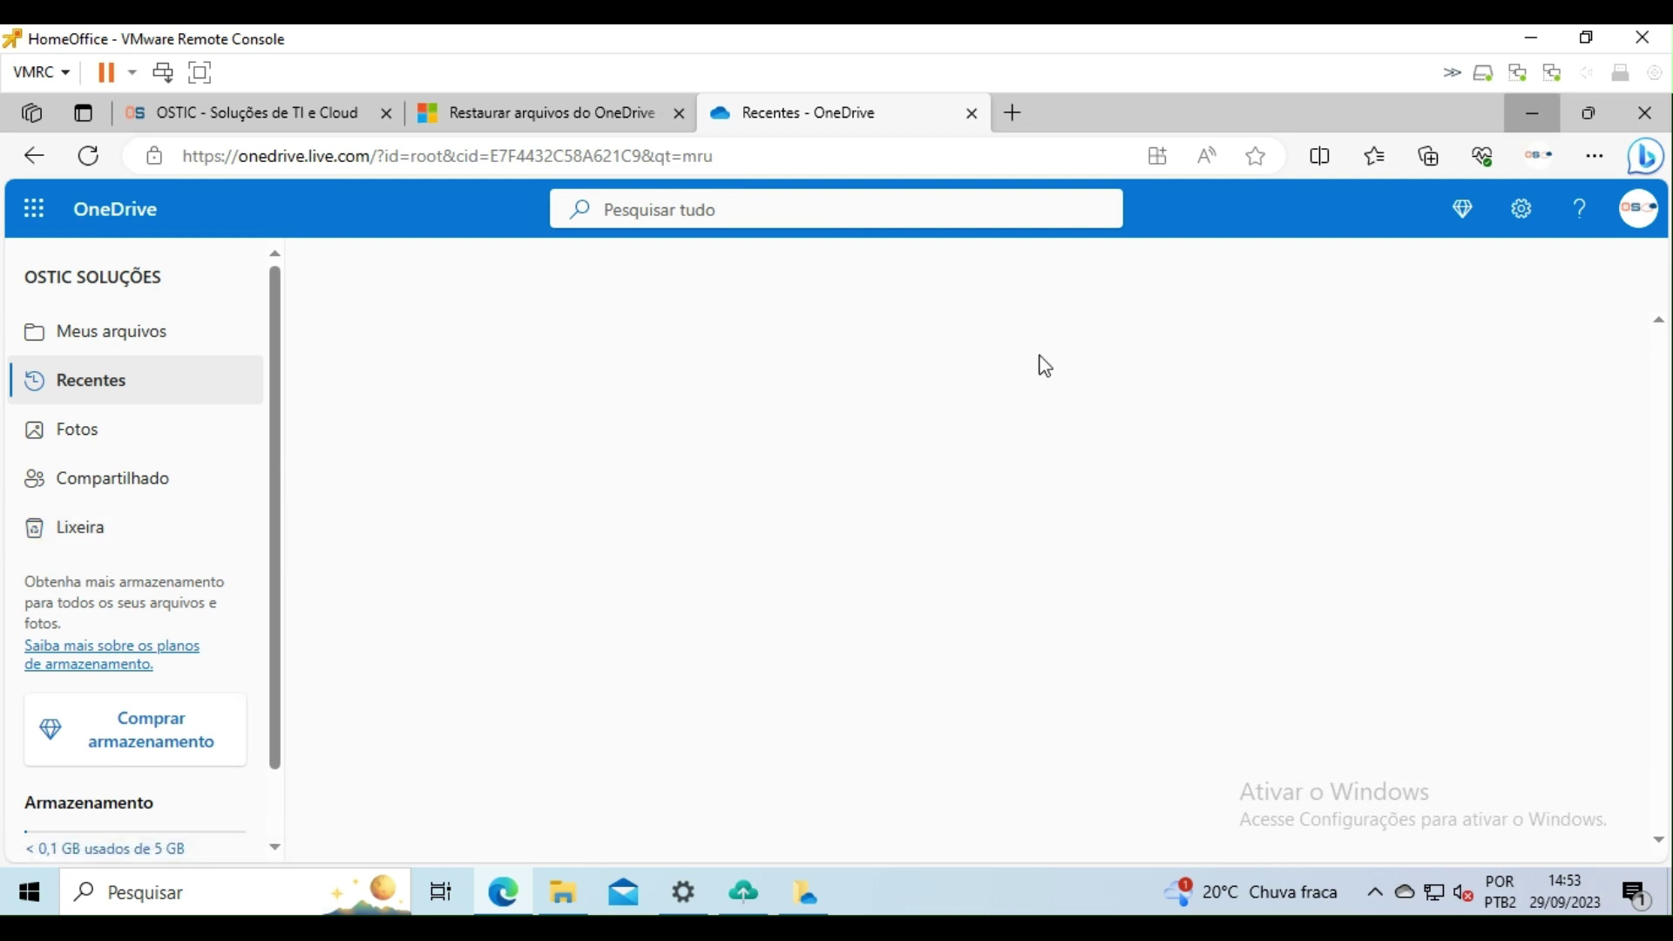
{"action": "left_click", "coordinate": [1532, 112]}
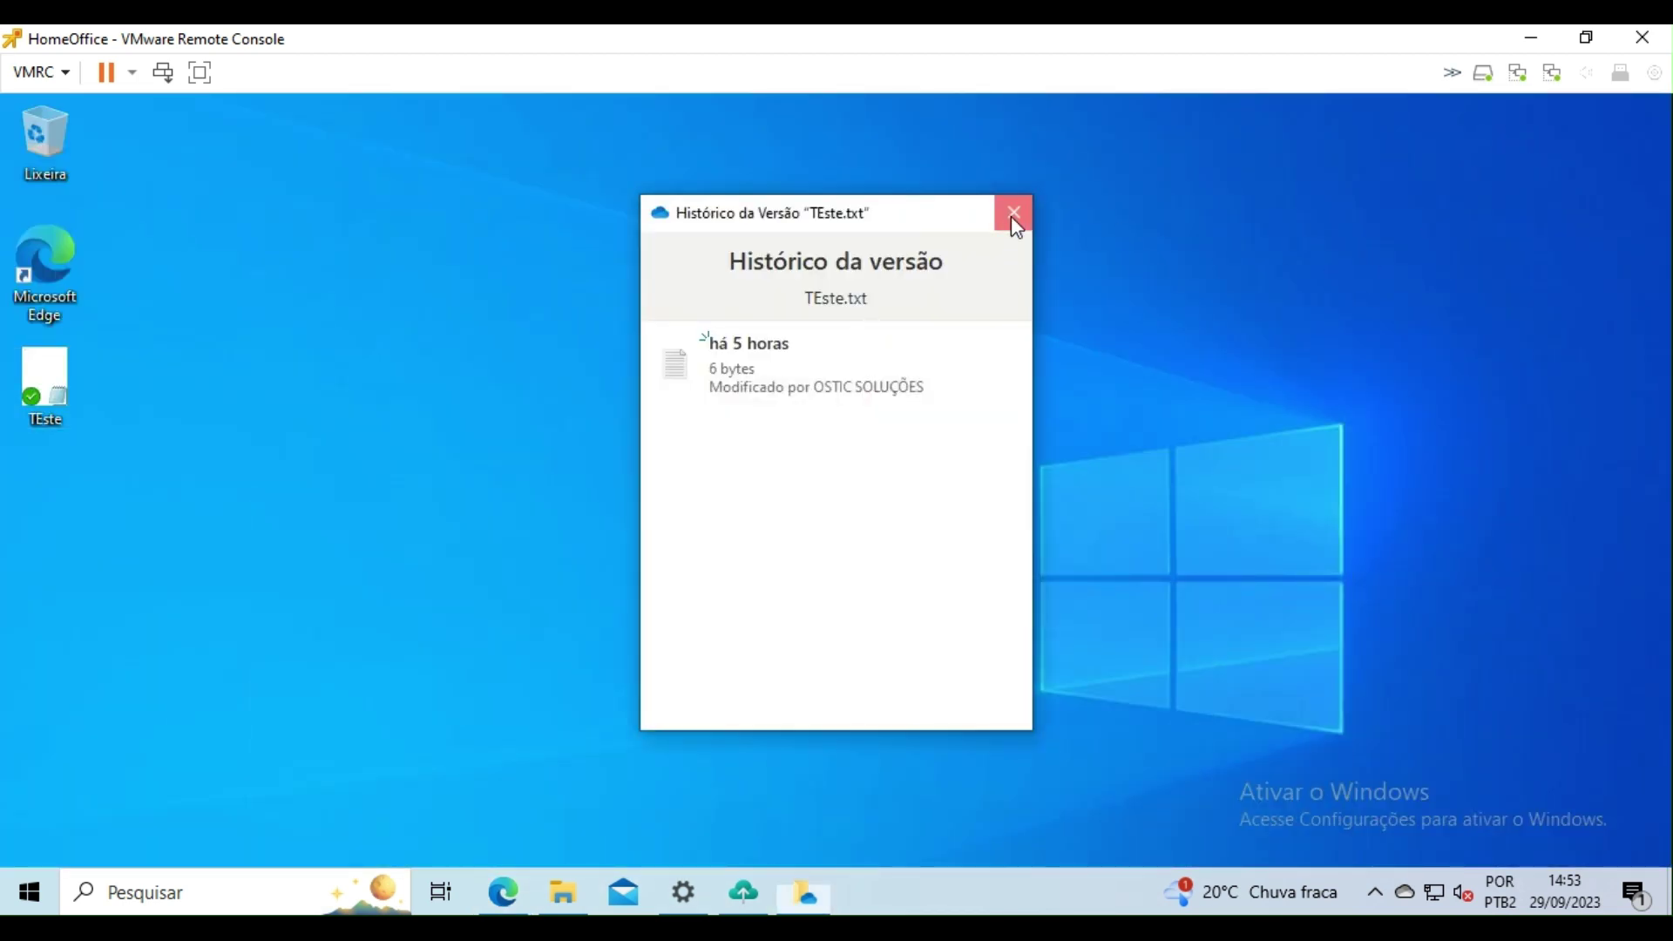
{"action": "left_click", "coordinate": [1011, 213]}
Step: Add a second line, sdfasdf, to TEste, save and close it, then briefly reopen Backup do Windows
{"action": "double_click", "coordinate": [52, 383]}
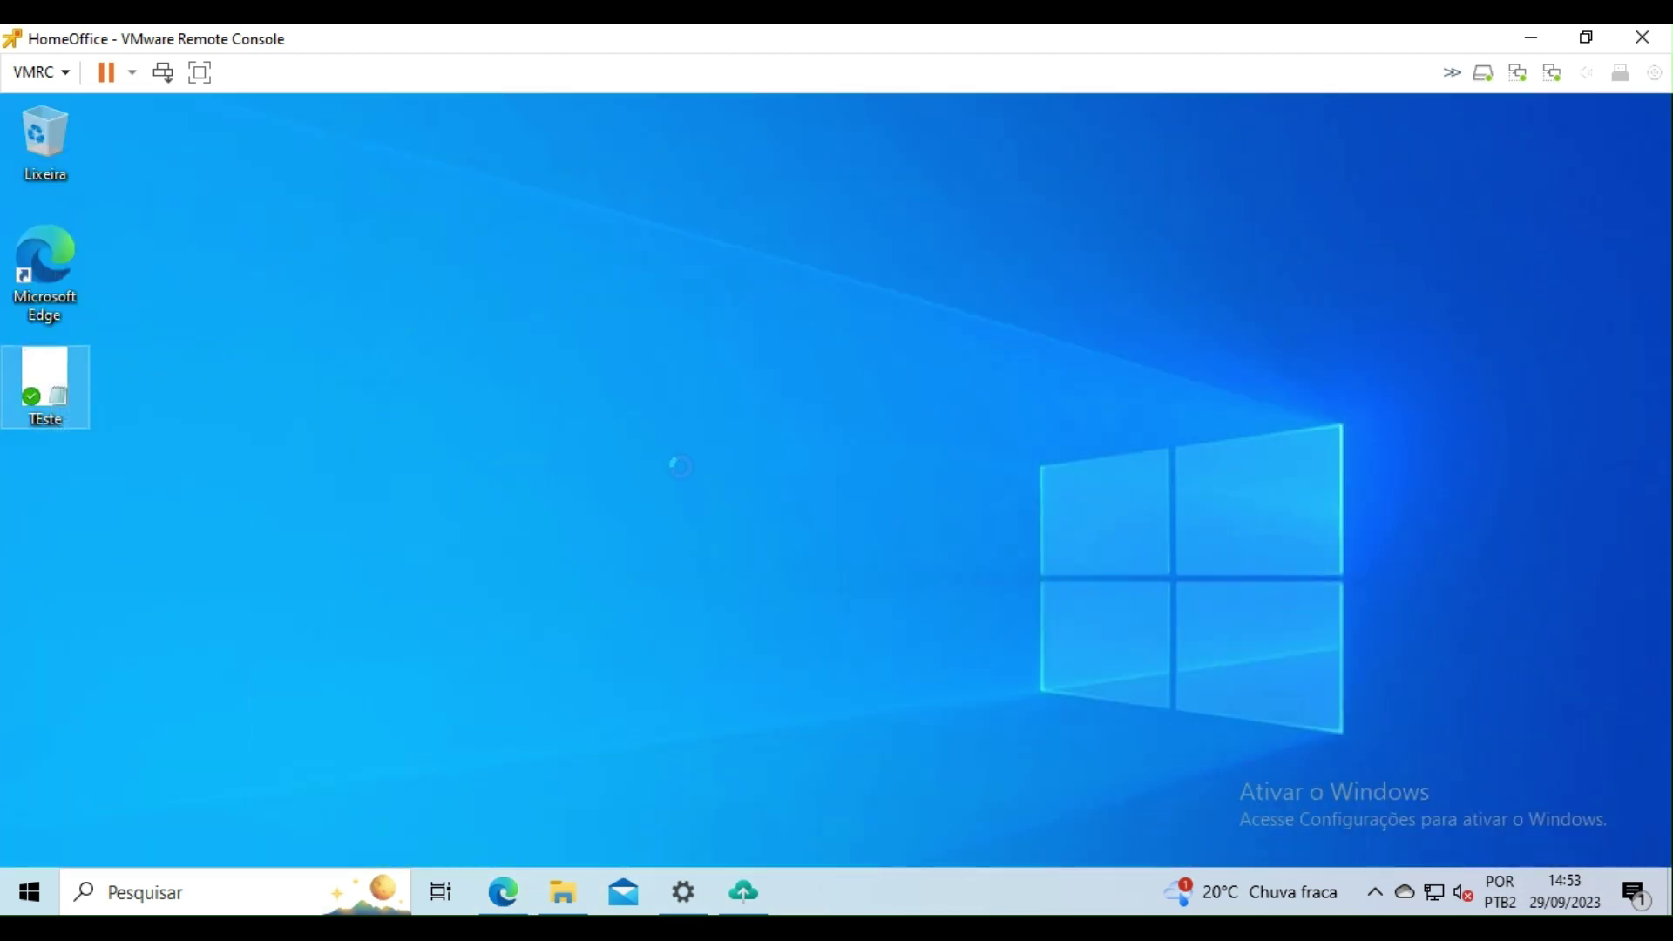
{"action": "type", "text": "sdfasdf"}
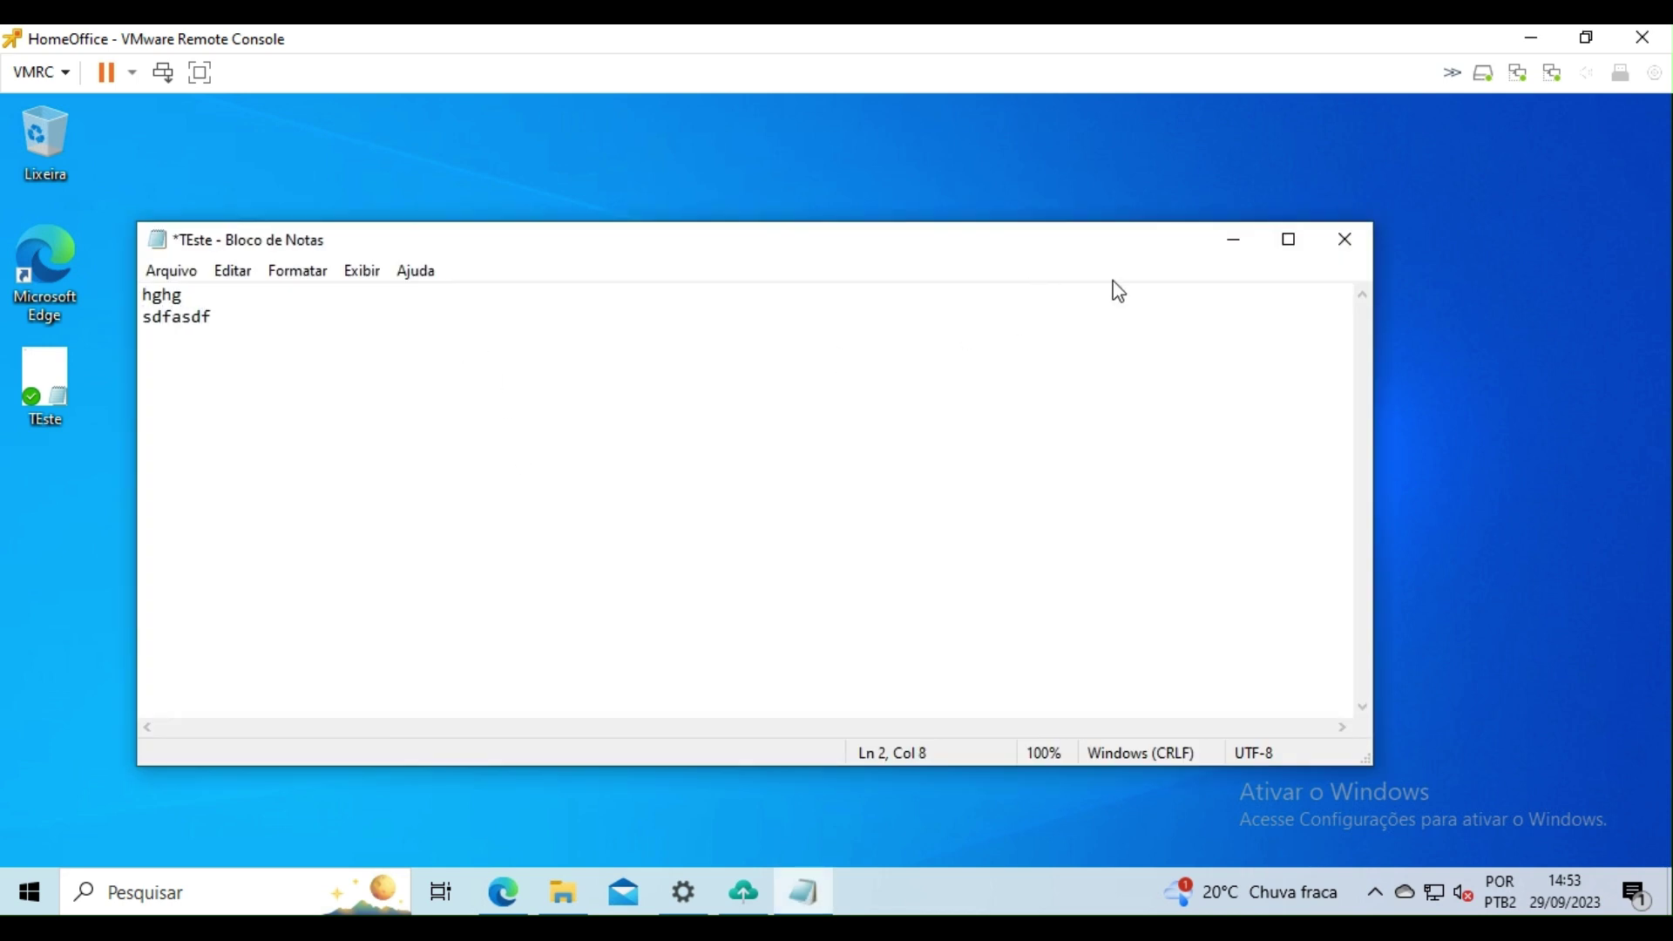
{"action": "left_click", "coordinate": [1360, 240]}
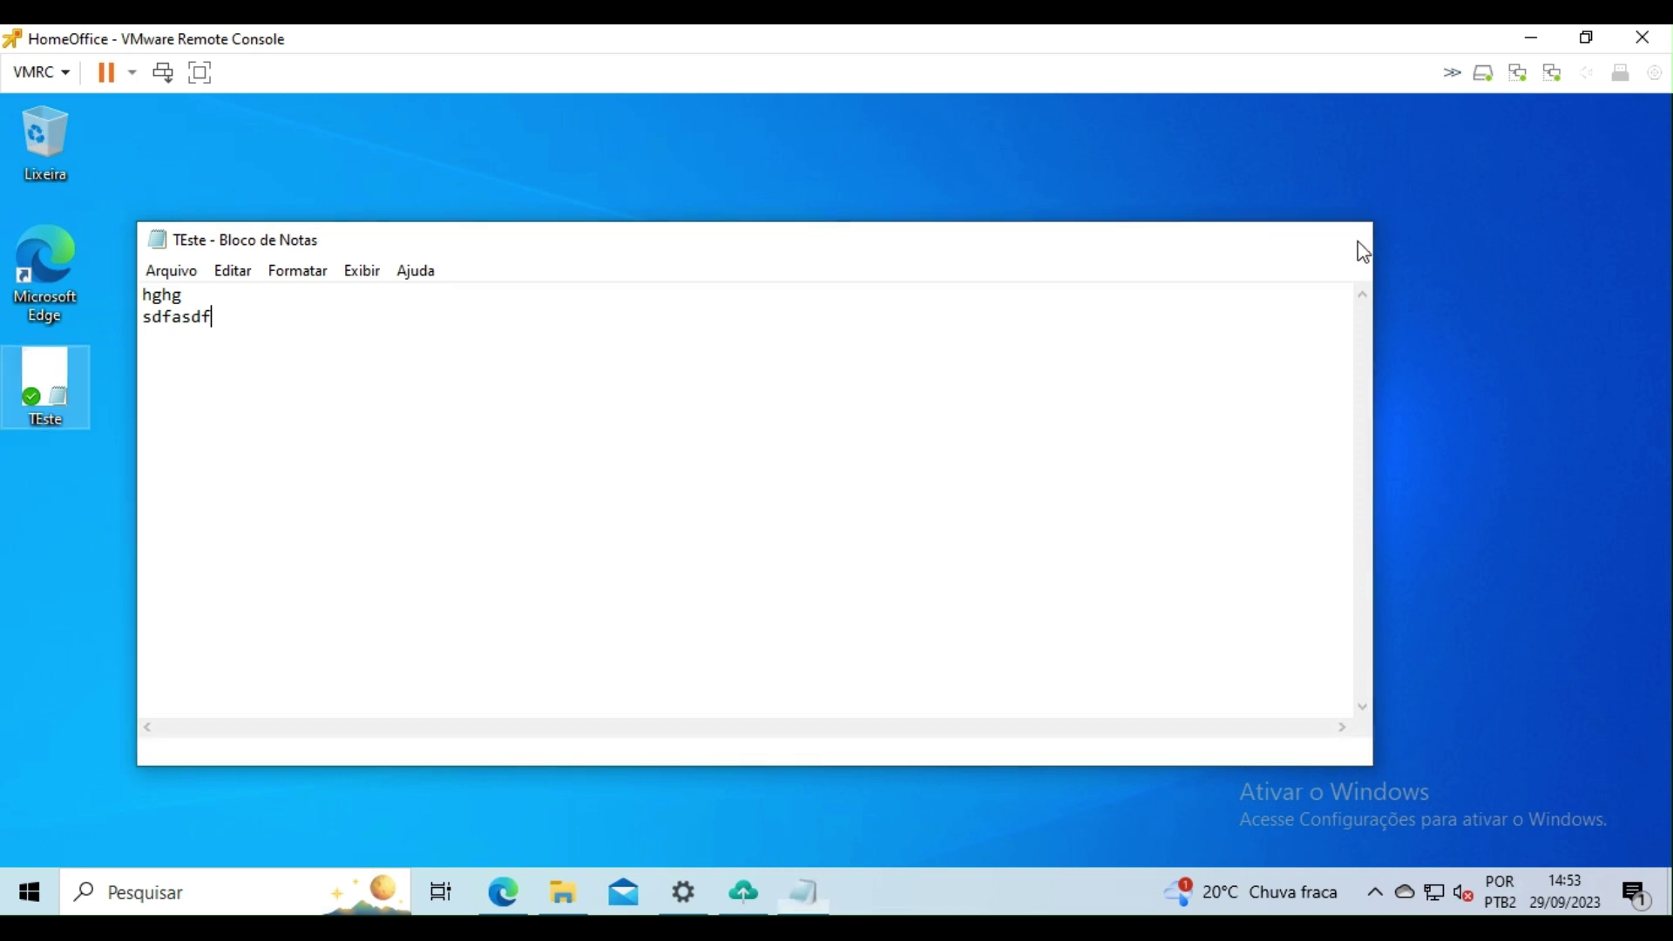
{"action": "left_click", "coordinate": [750, 896]}
{"action": "left_click", "coordinate": [750, 896]}
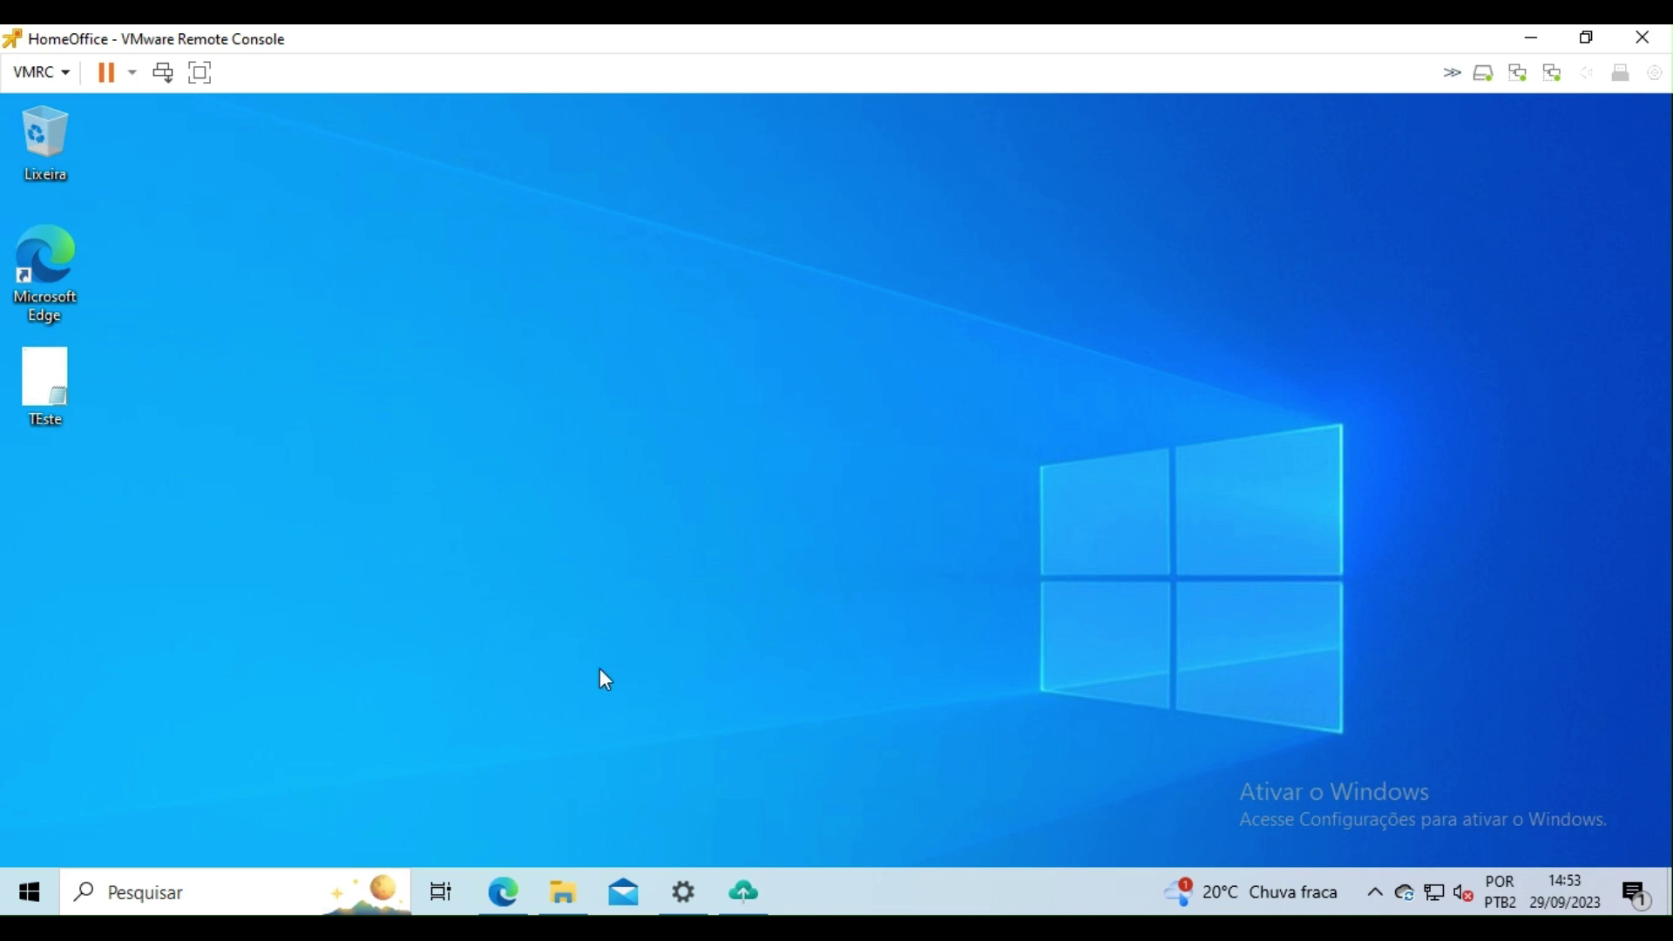
Step: Check TEste.txt's version history in the OneDrive Área de Trabalho folder, finding the new 13-byte 14:53 version
{"action": "left_click", "coordinate": [503, 892]}
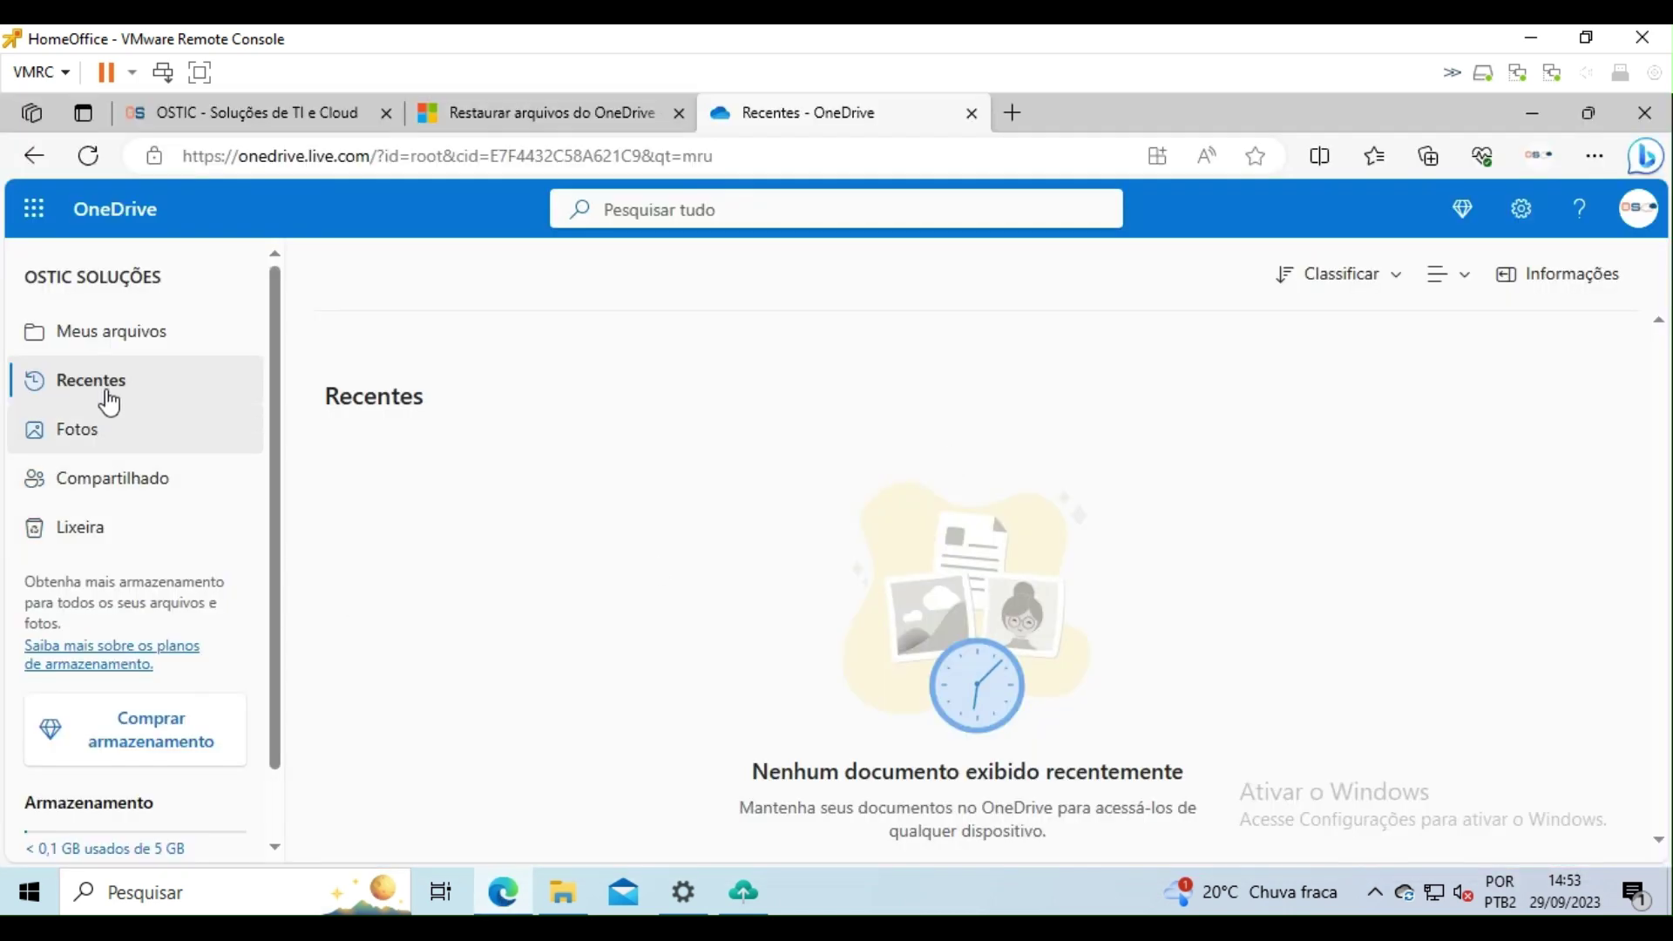
{"action": "left_click", "coordinate": [135, 342]}
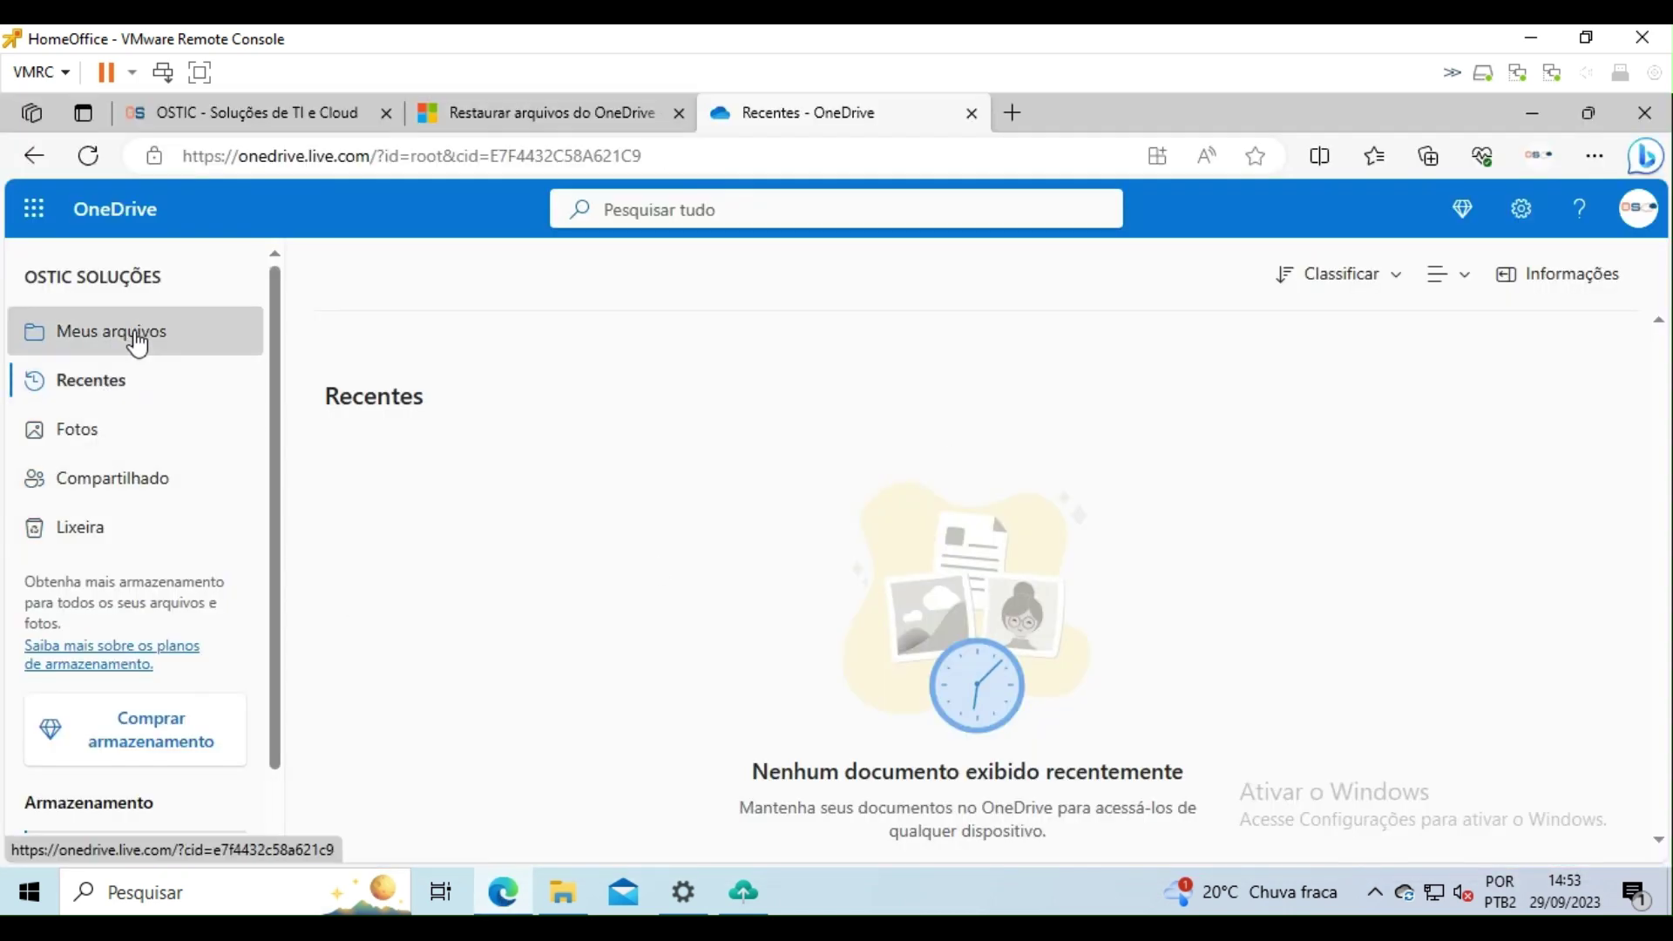
{"action": "scroll", "coordinate": [653, 597], "scroll_direction": "down", "scroll_amount": 3}
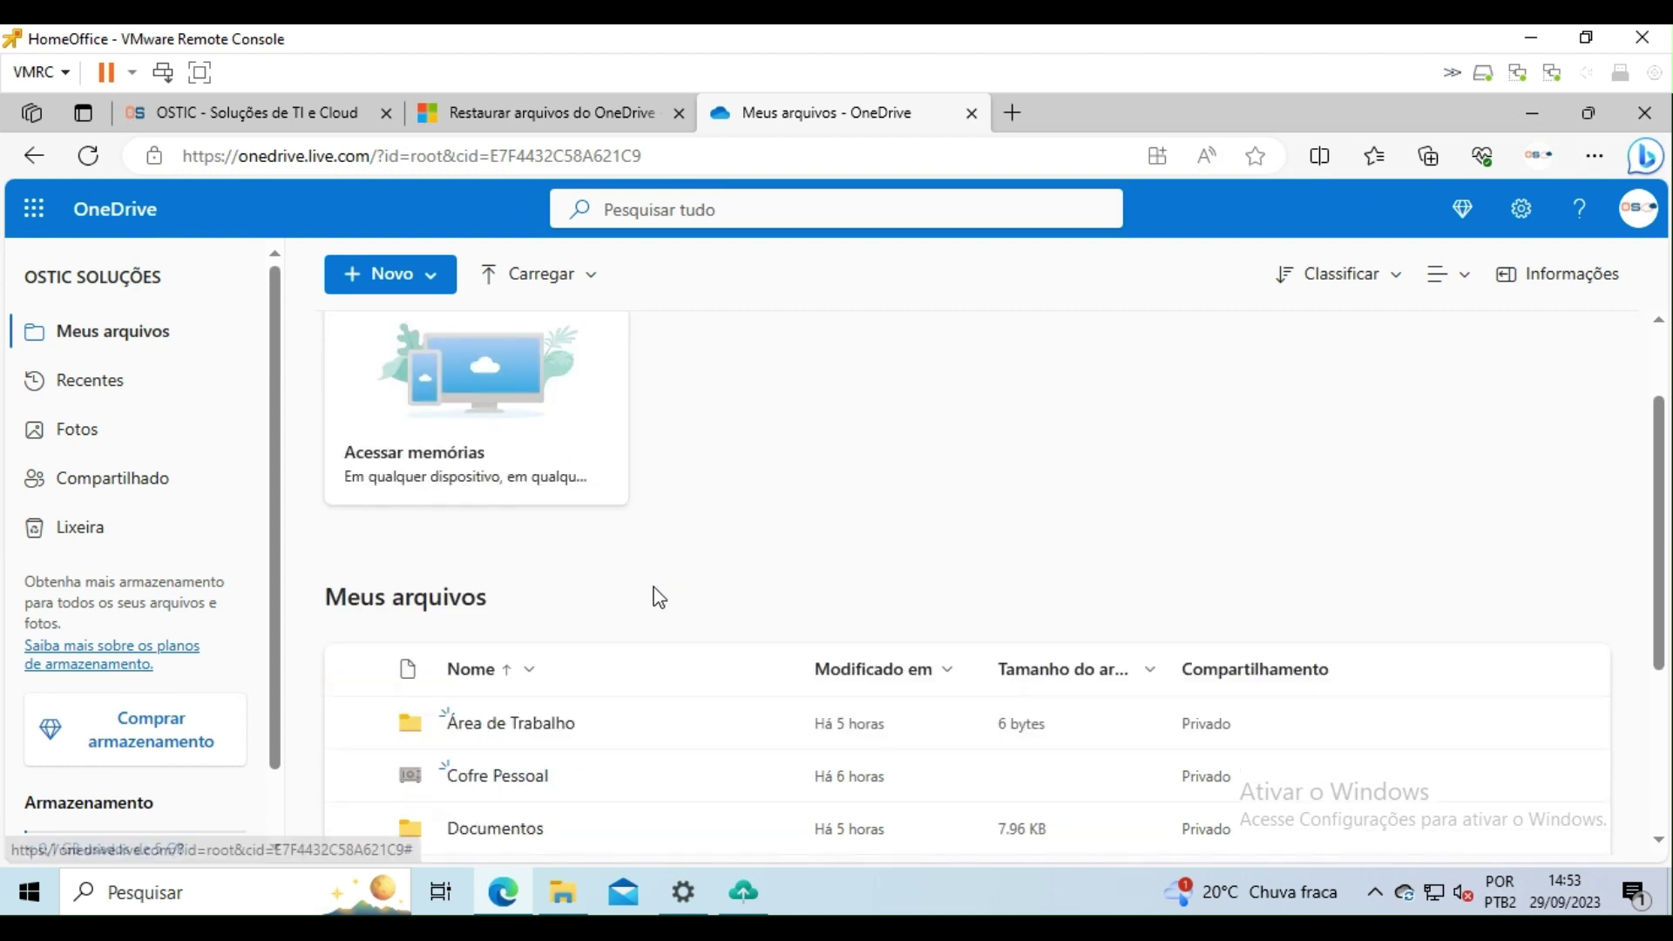
{"action": "left_click", "coordinate": [526, 582]}
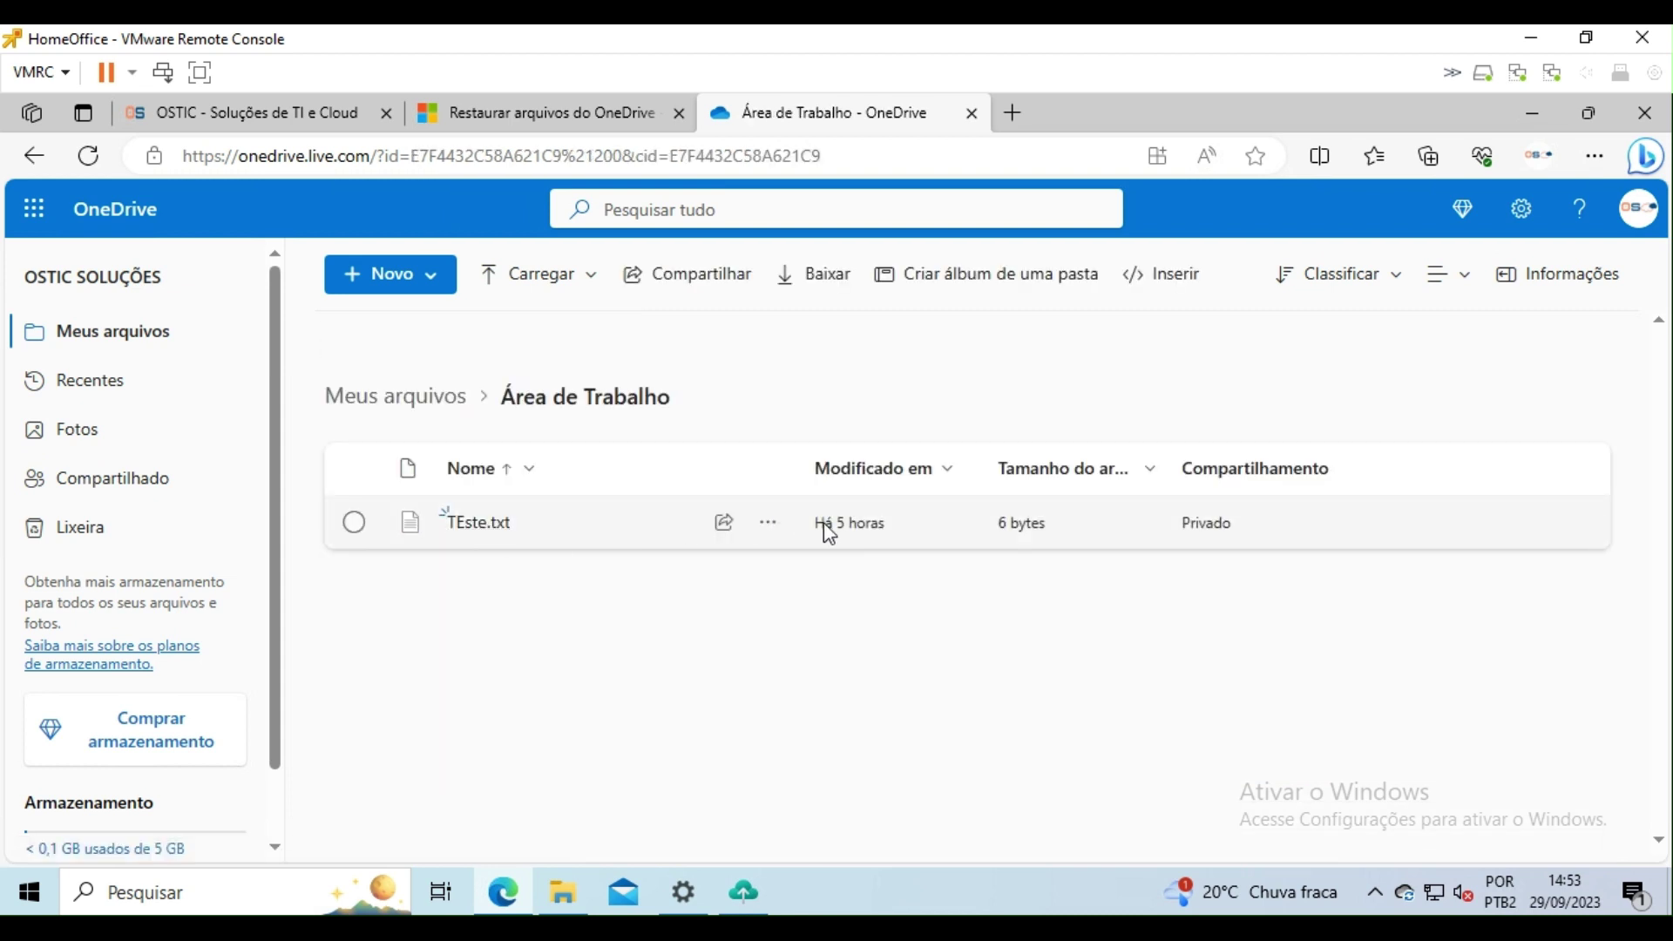
{"action": "left_click", "coordinate": [774, 526]}
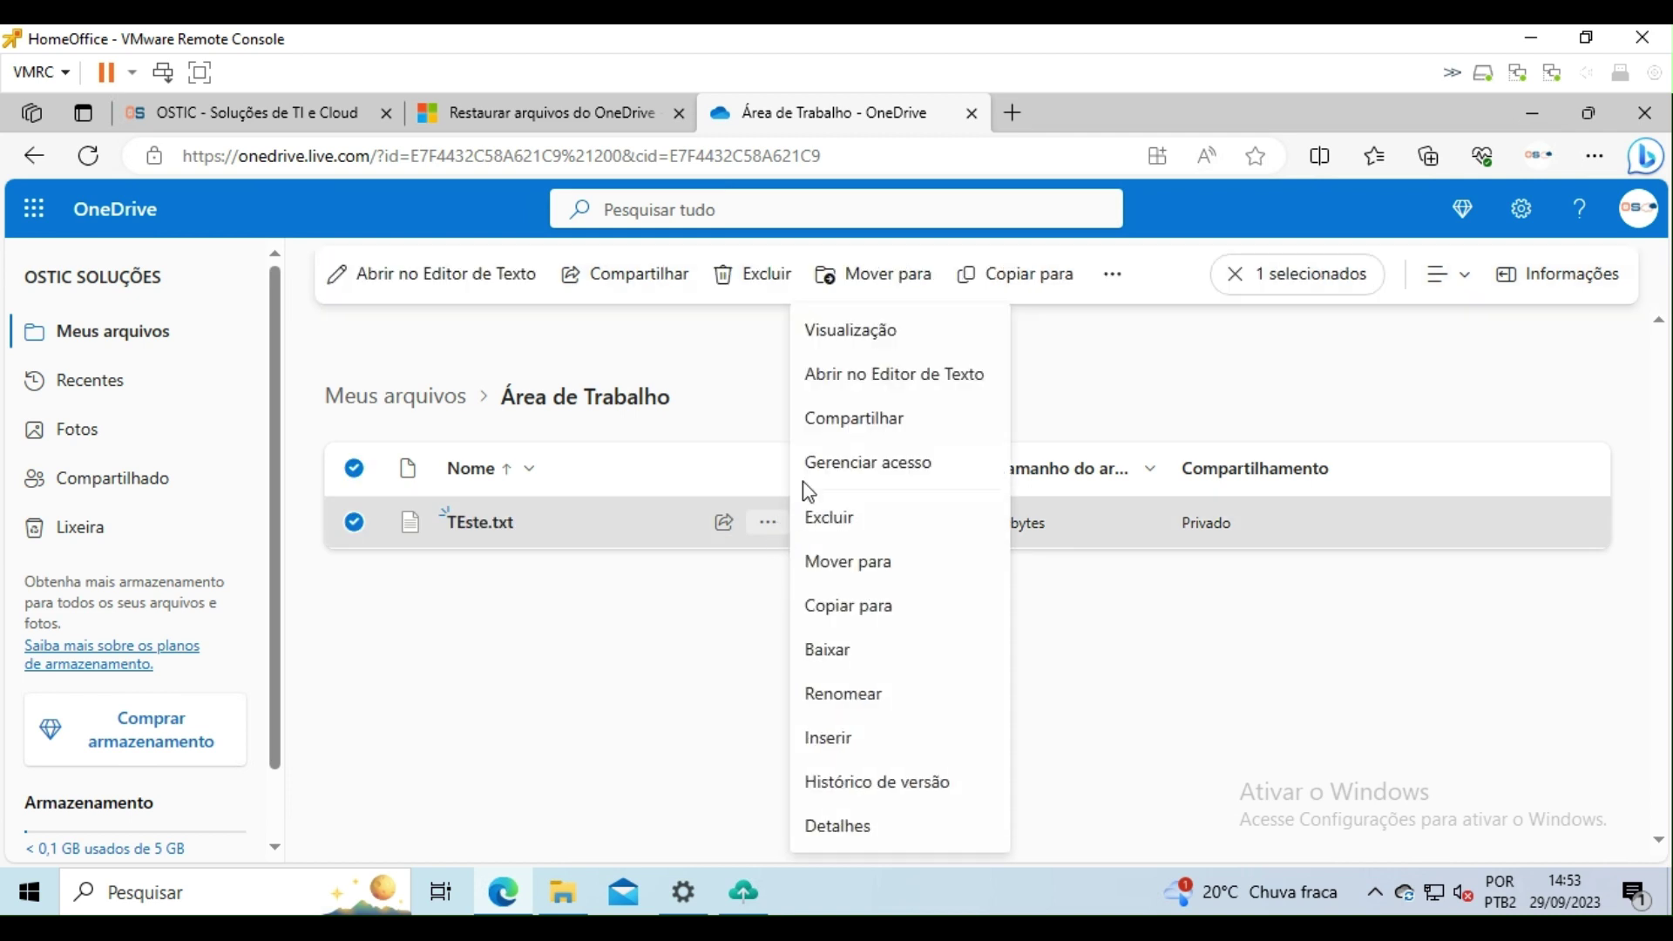
{"action": "left_click", "coordinate": [852, 784]}
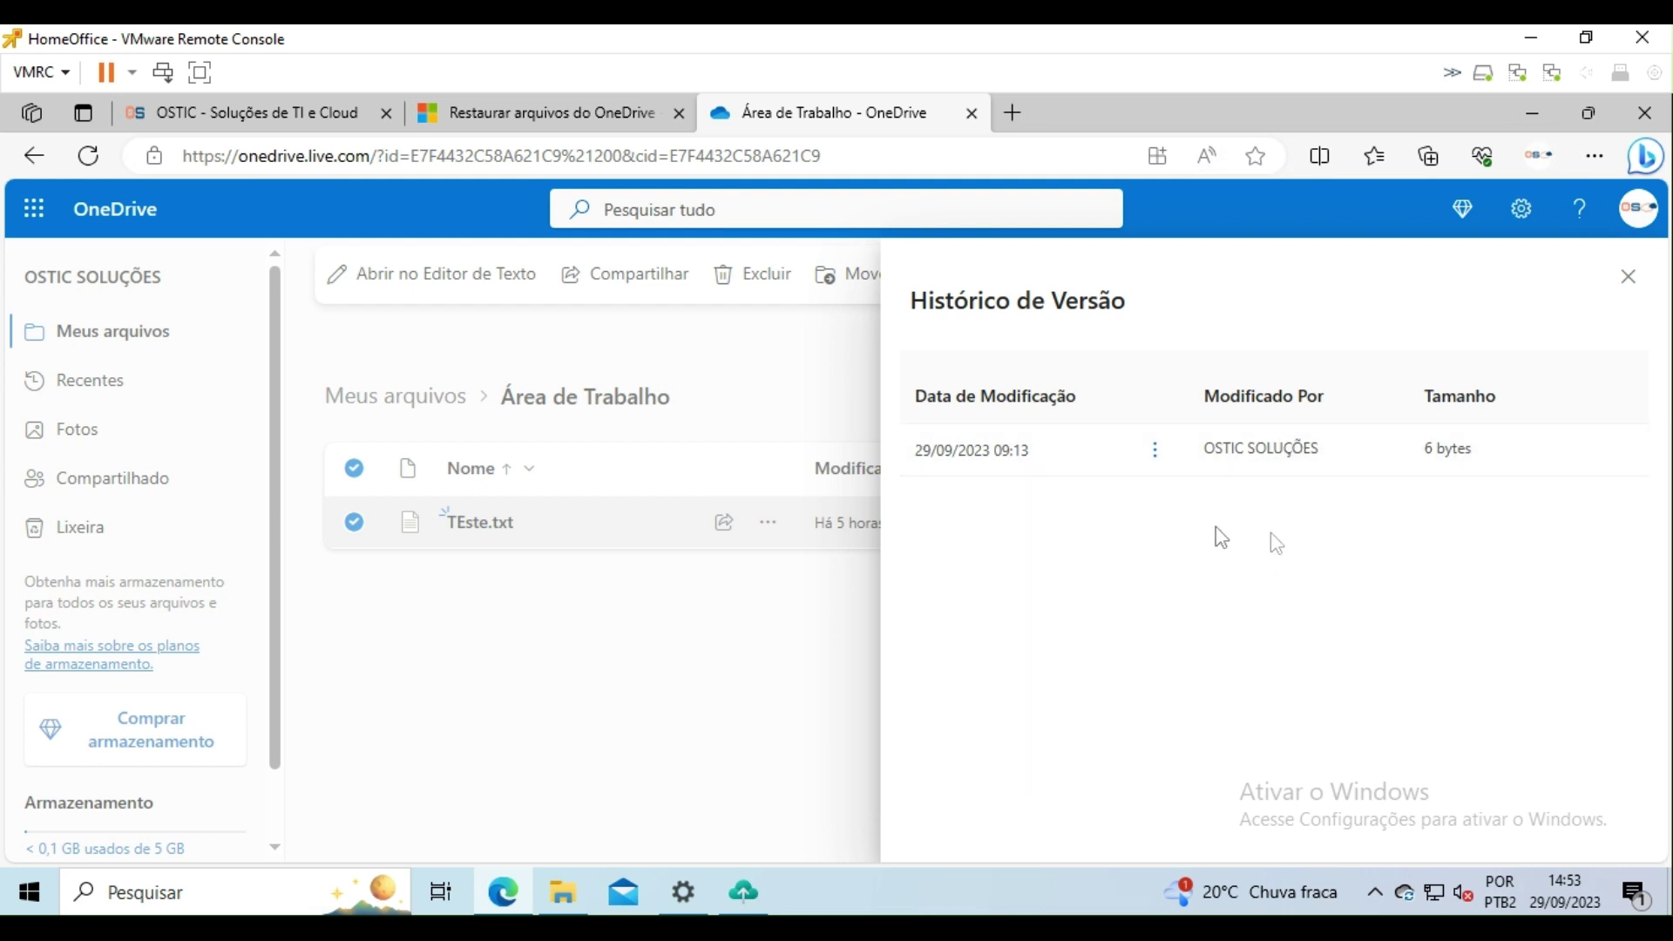
{"action": "left_click", "coordinate": [1628, 277]}
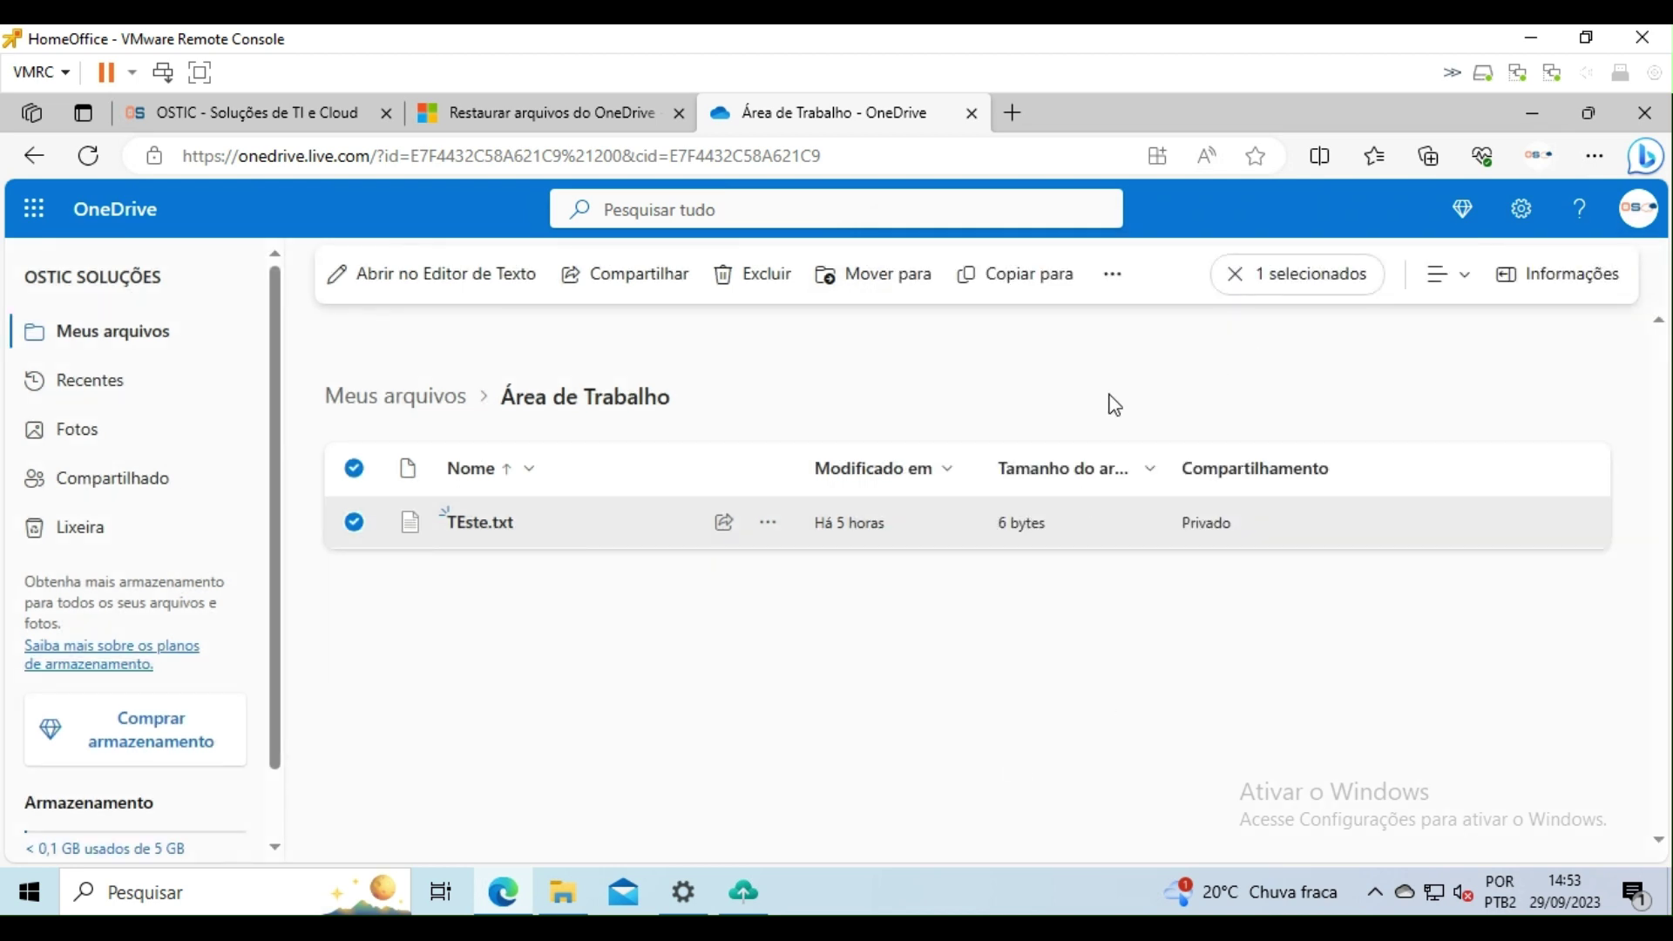
{"action": "left_click", "coordinate": [1118, 280]}
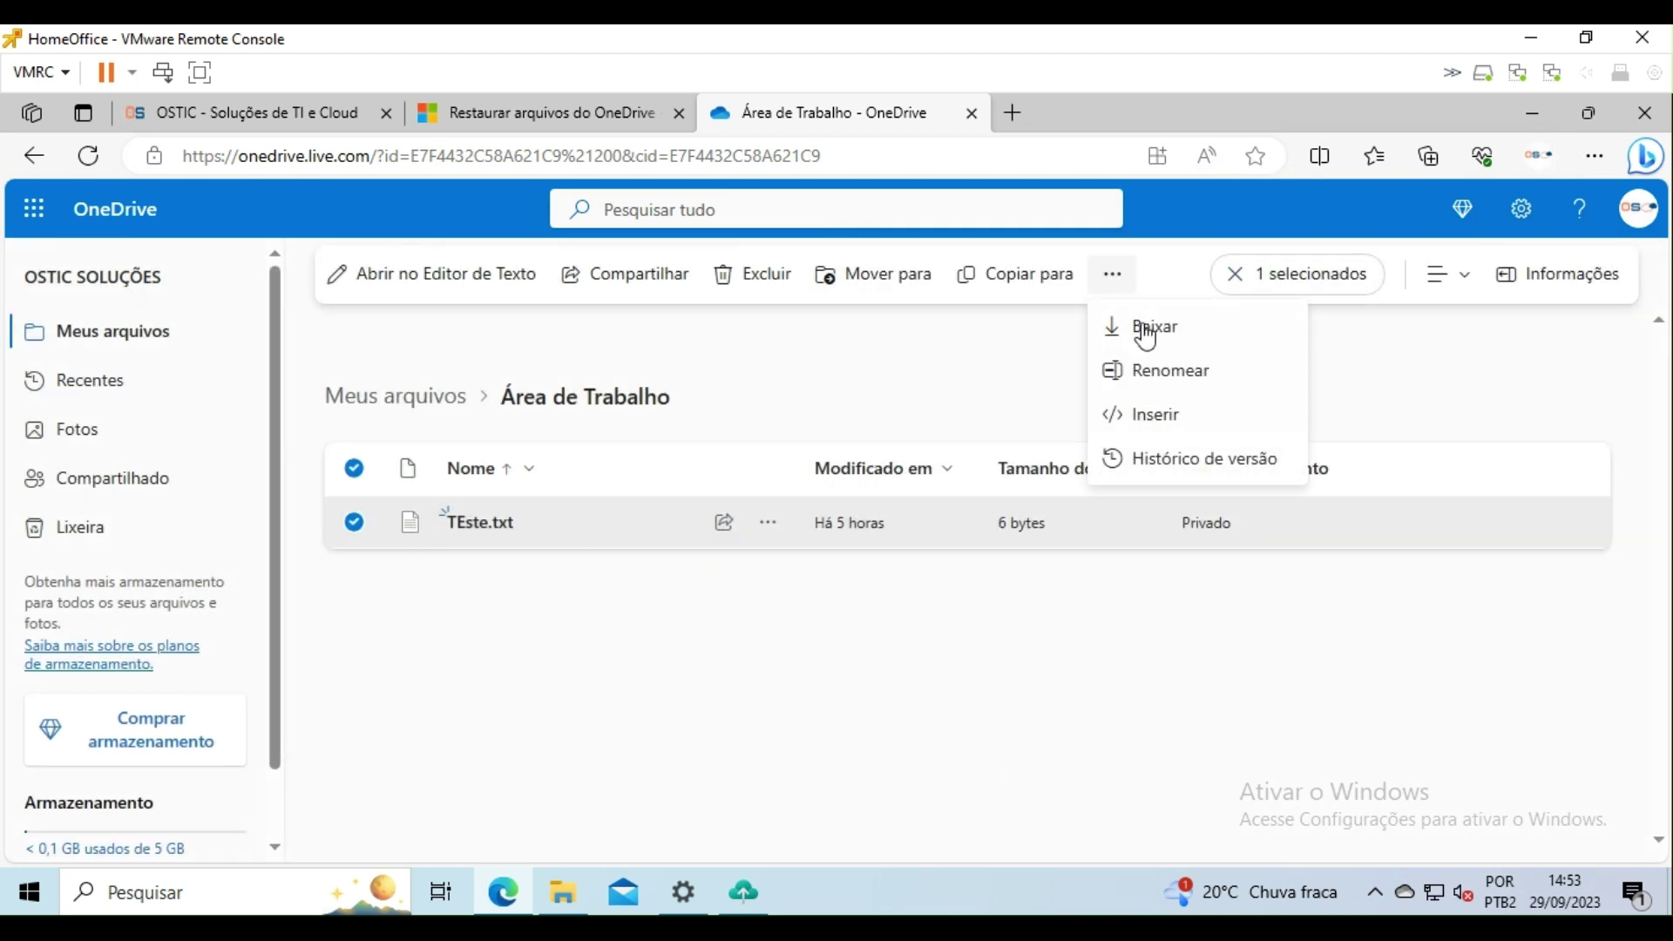
{"action": "left_click", "coordinate": [1190, 468]}
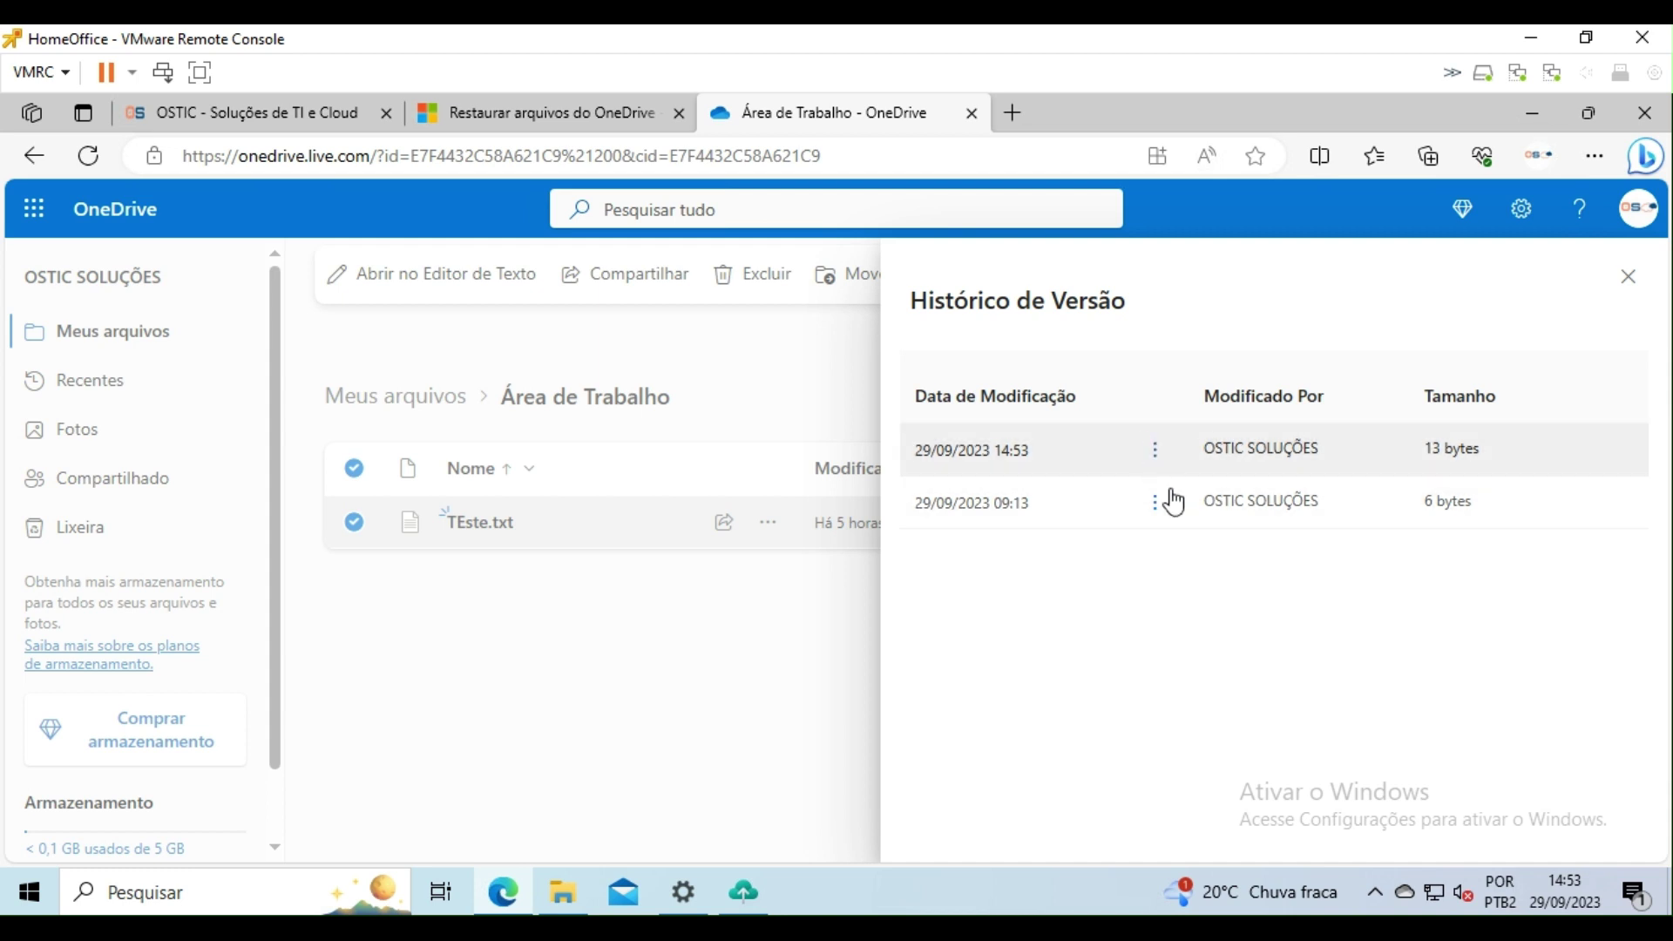
{"action": "left_click", "coordinate": [1629, 281]}
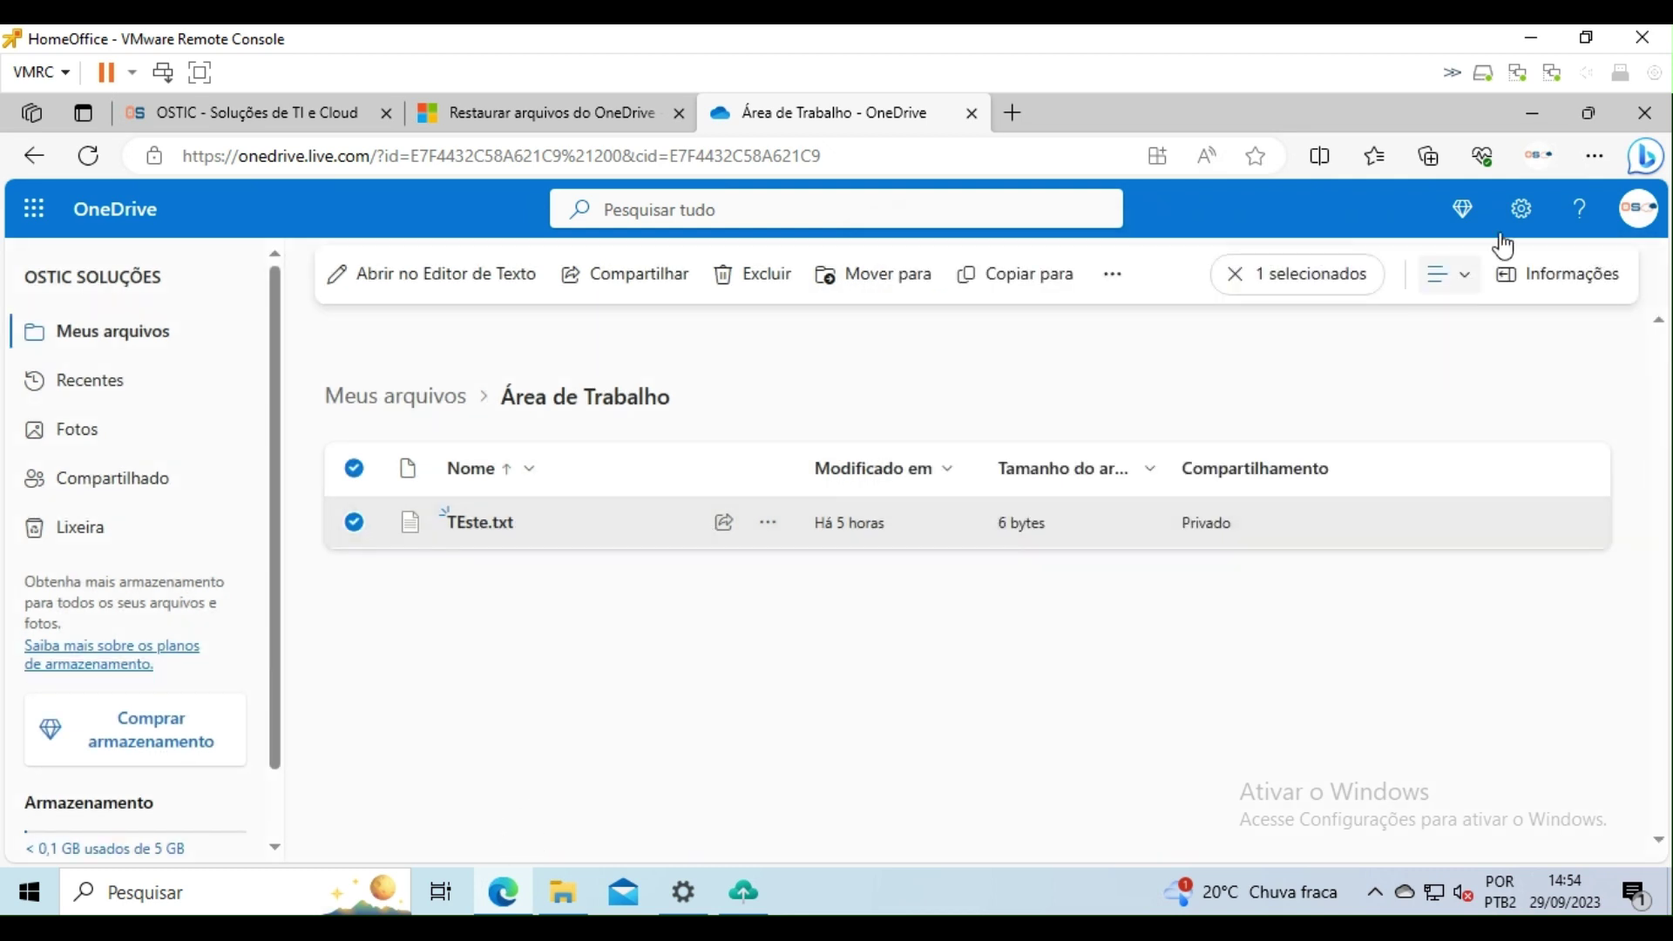
Step: Open TEste from the desktop, type scratch lines sdsdfg and gfgfg, then undo them
{"action": "left_click", "coordinate": [1531, 112]}
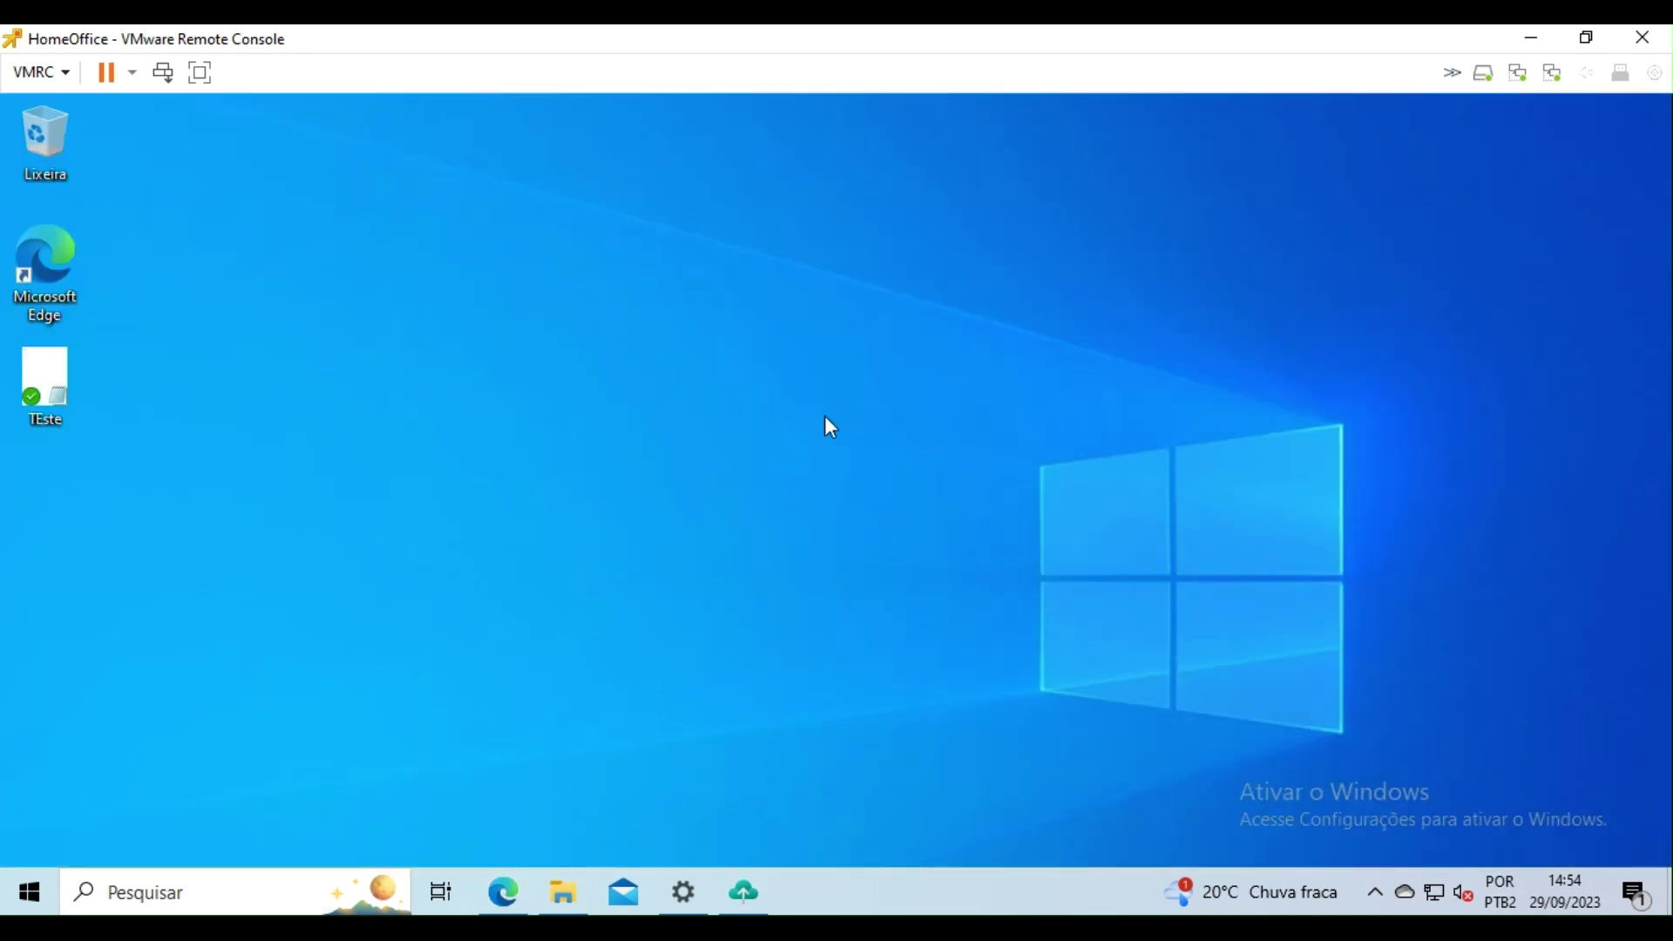
{"action": "double_click", "coordinate": [47, 364]}
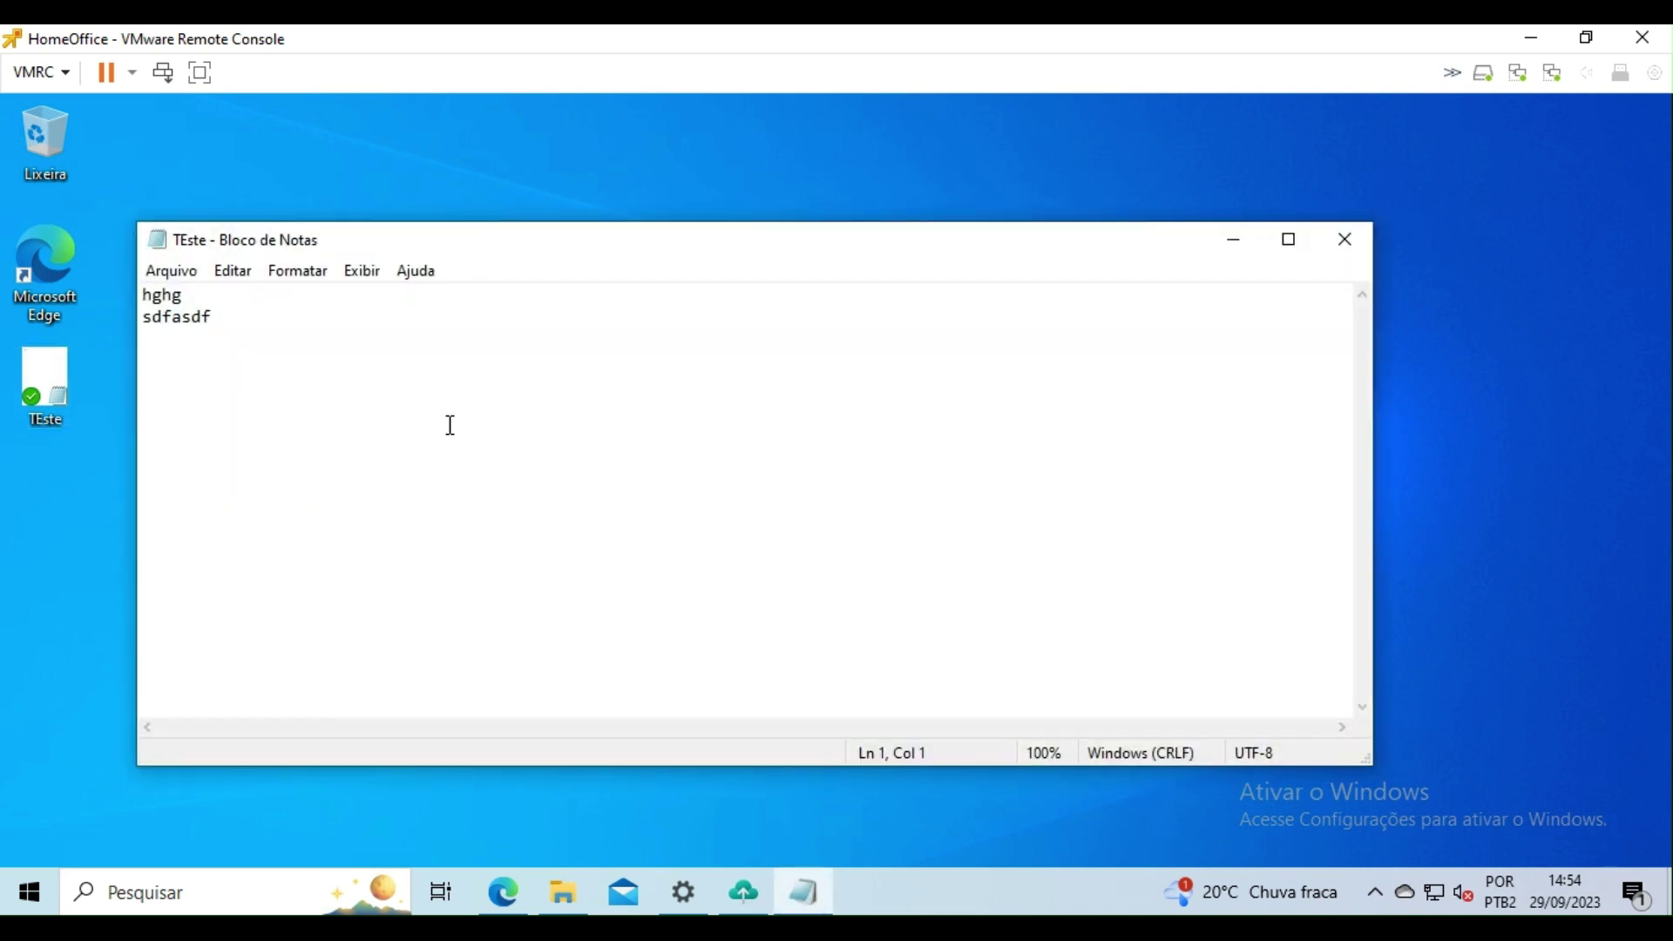
{"action": "left_click", "coordinate": [315, 316]}
{"action": "key", "text": "Return"}
{"action": "type", "text": "sdsdfg"}
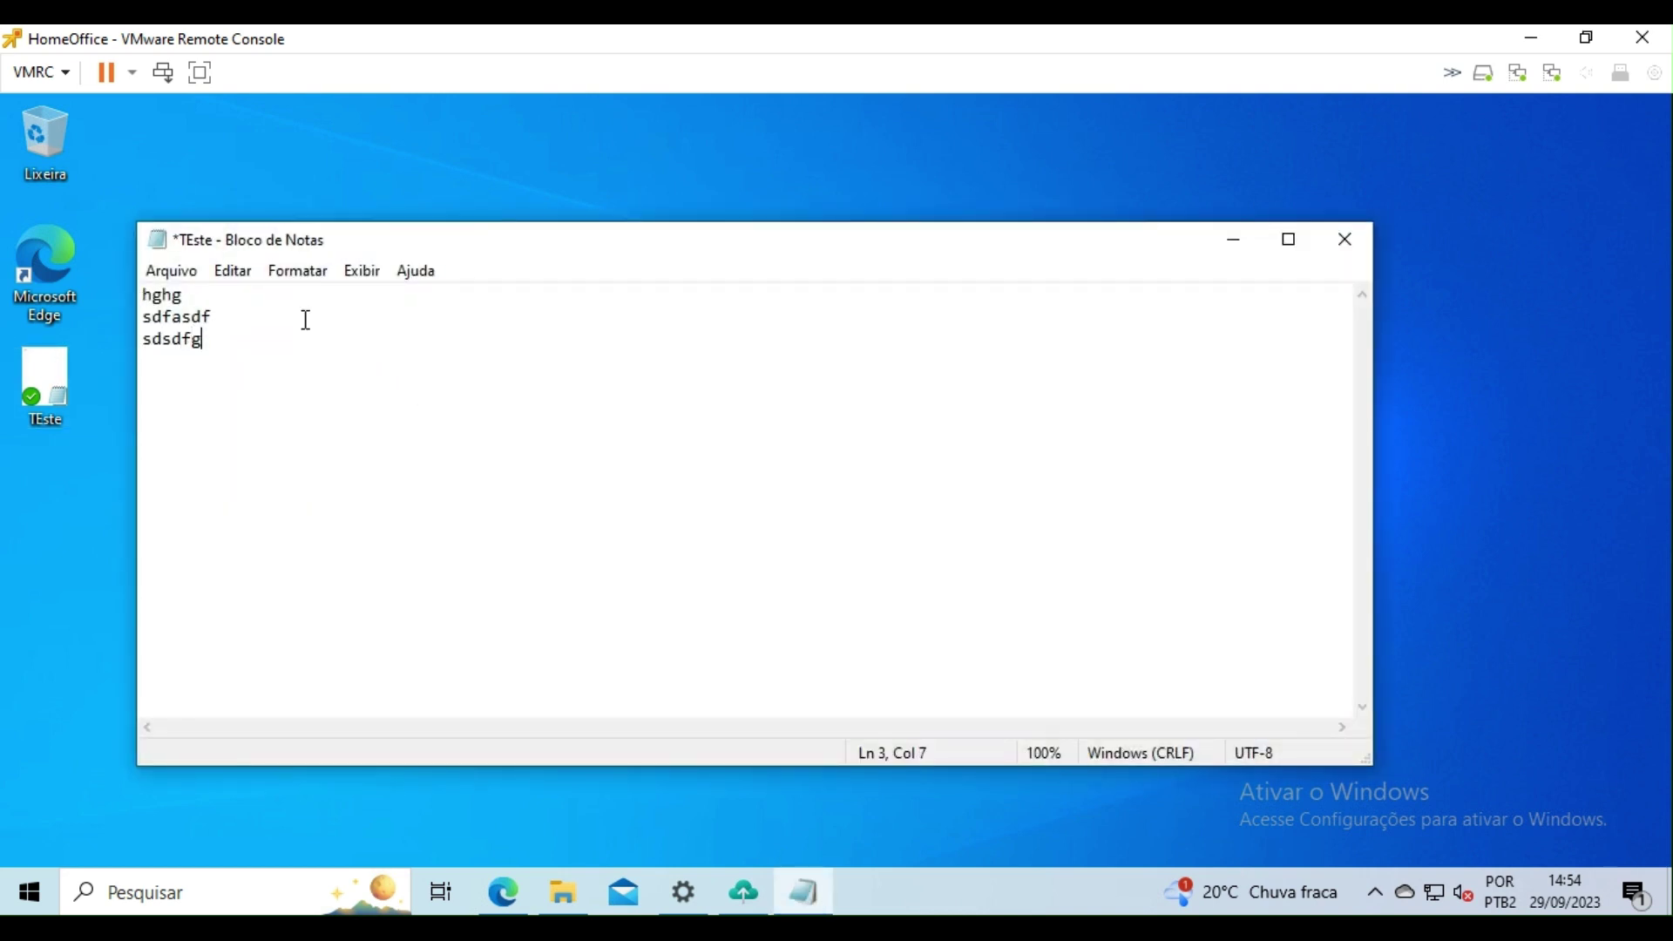
{"action": "key", "text": "Return"}
{"action": "type", "text": "gfgfg"}
{"action": "key", "text": "ctrl+z"}
Step: Add the lines 1561dsfas and asdf1asd85 to TEste and close it to save
{"action": "key", "text": "Return"}
{"action": "type", "text": "1561dsfas"}
{"action": "key", "text": "Return"}
{"action": "type", "text": "asdf1asd85"}
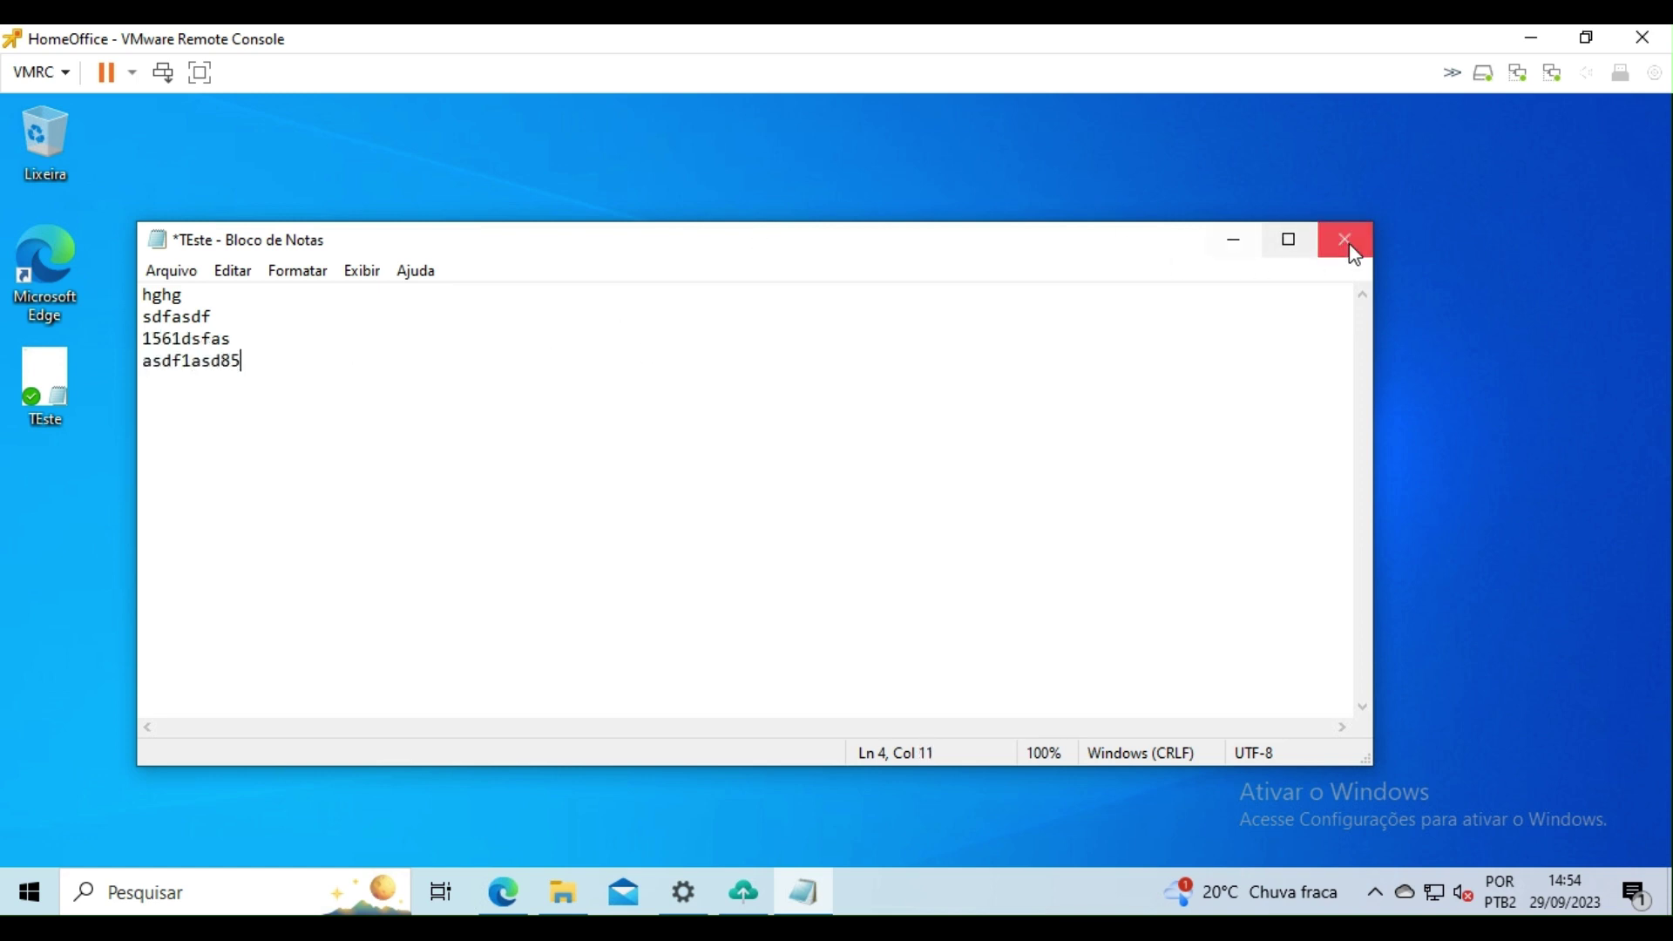
{"action": "left_click", "coordinate": [1344, 238]}
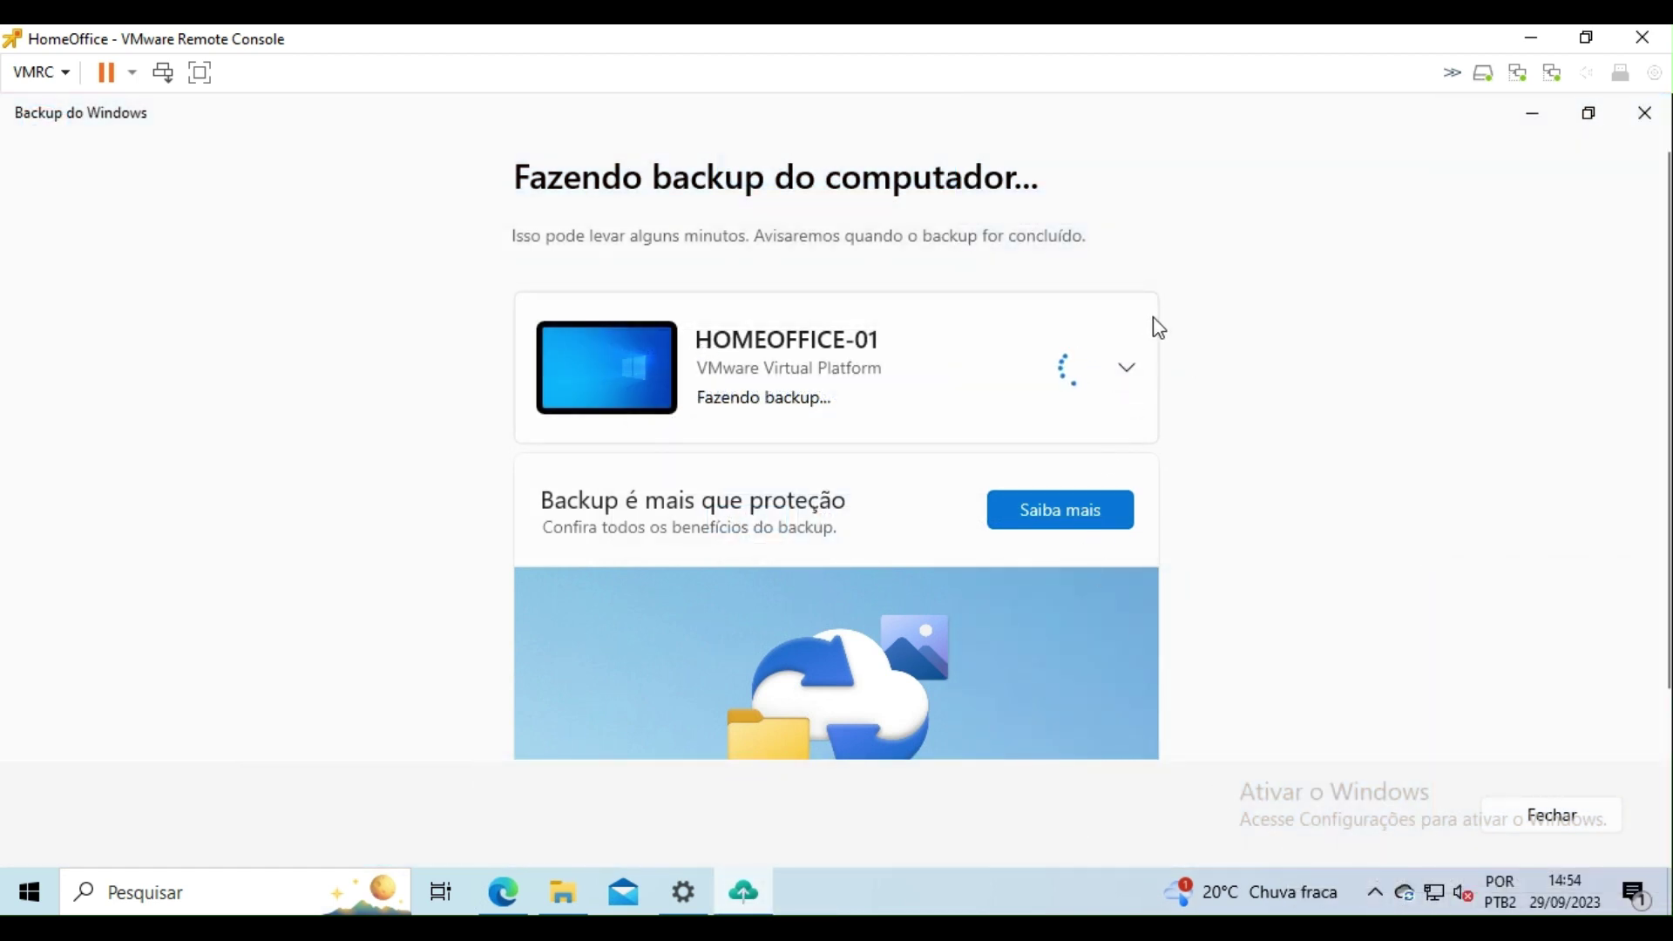
Step: Expand the HOMEOFFICE-01 backup details, view its OneDrive folder, then return to Backup do Windows
{"action": "left_click", "coordinate": [1127, 373]}
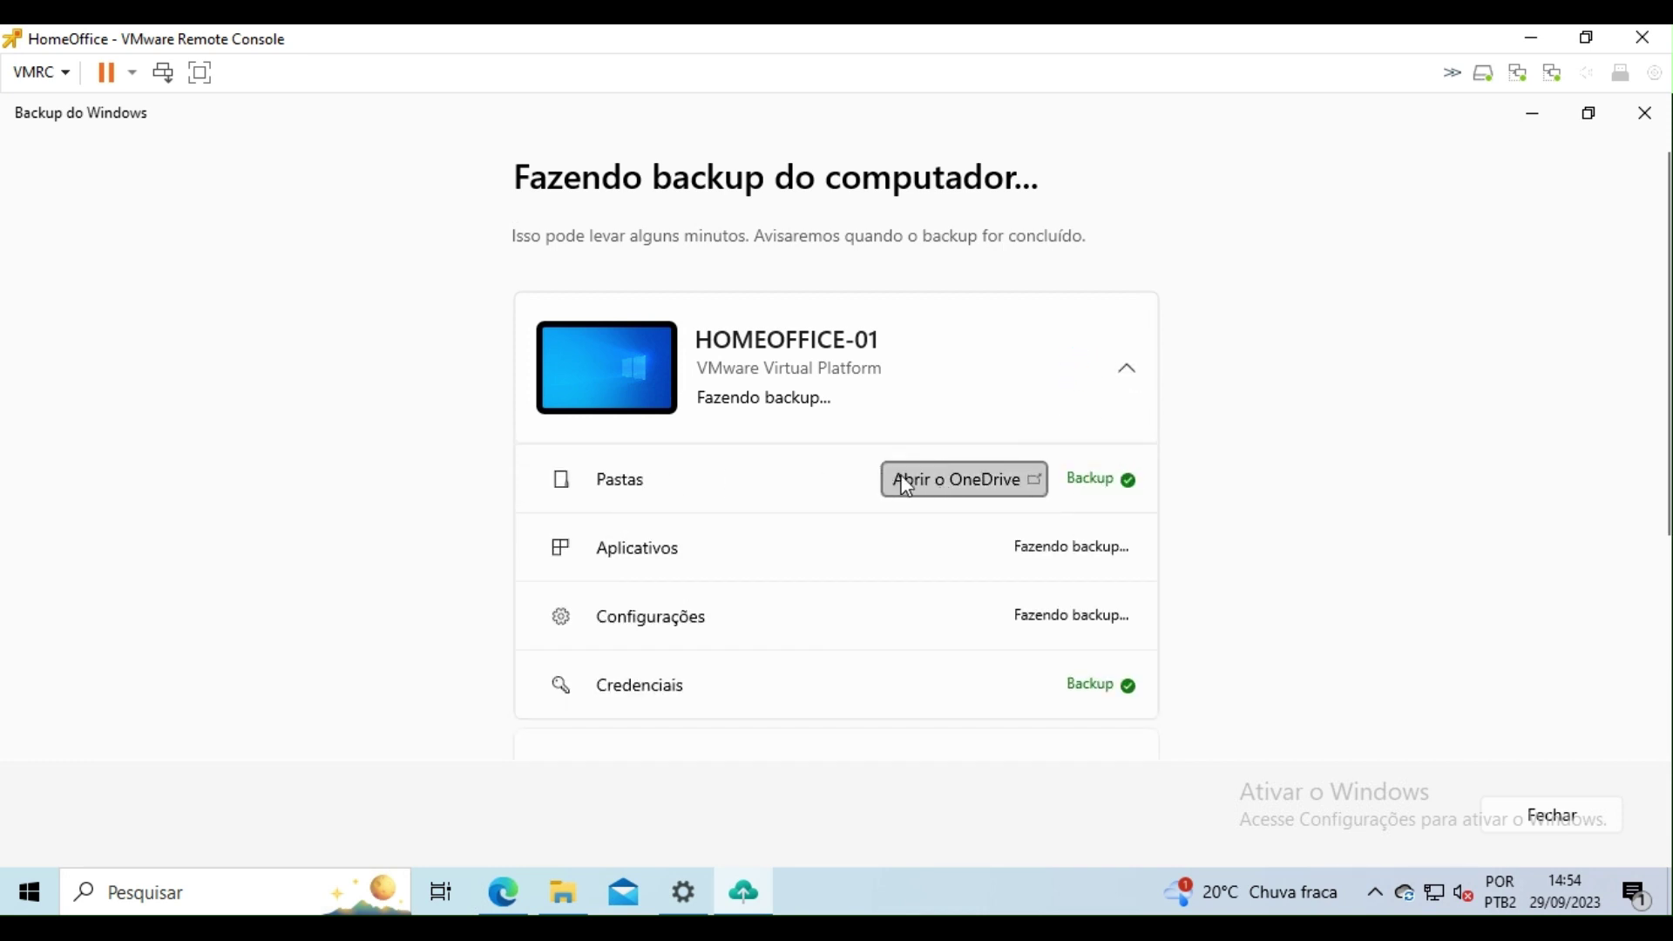
{"action": "left_click", "coordinate": [990, 475]}
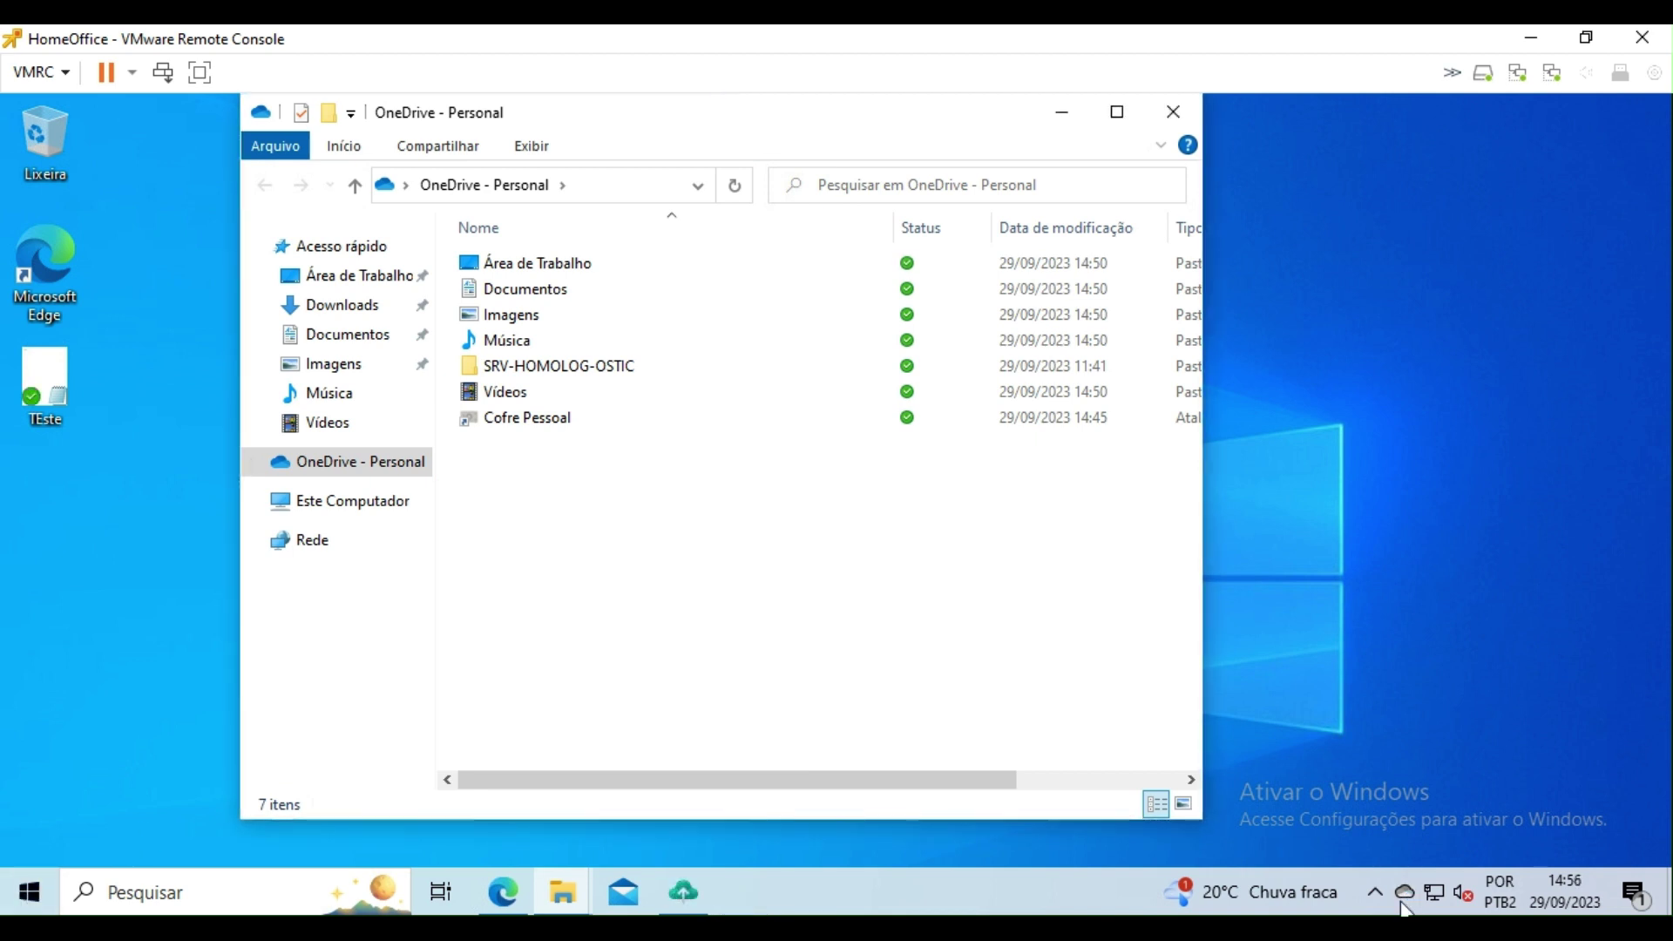
{"action": "left_click", "coordinate": [1449, 665]}
{"action": "left_click", "coordinate": [1172, 112]}
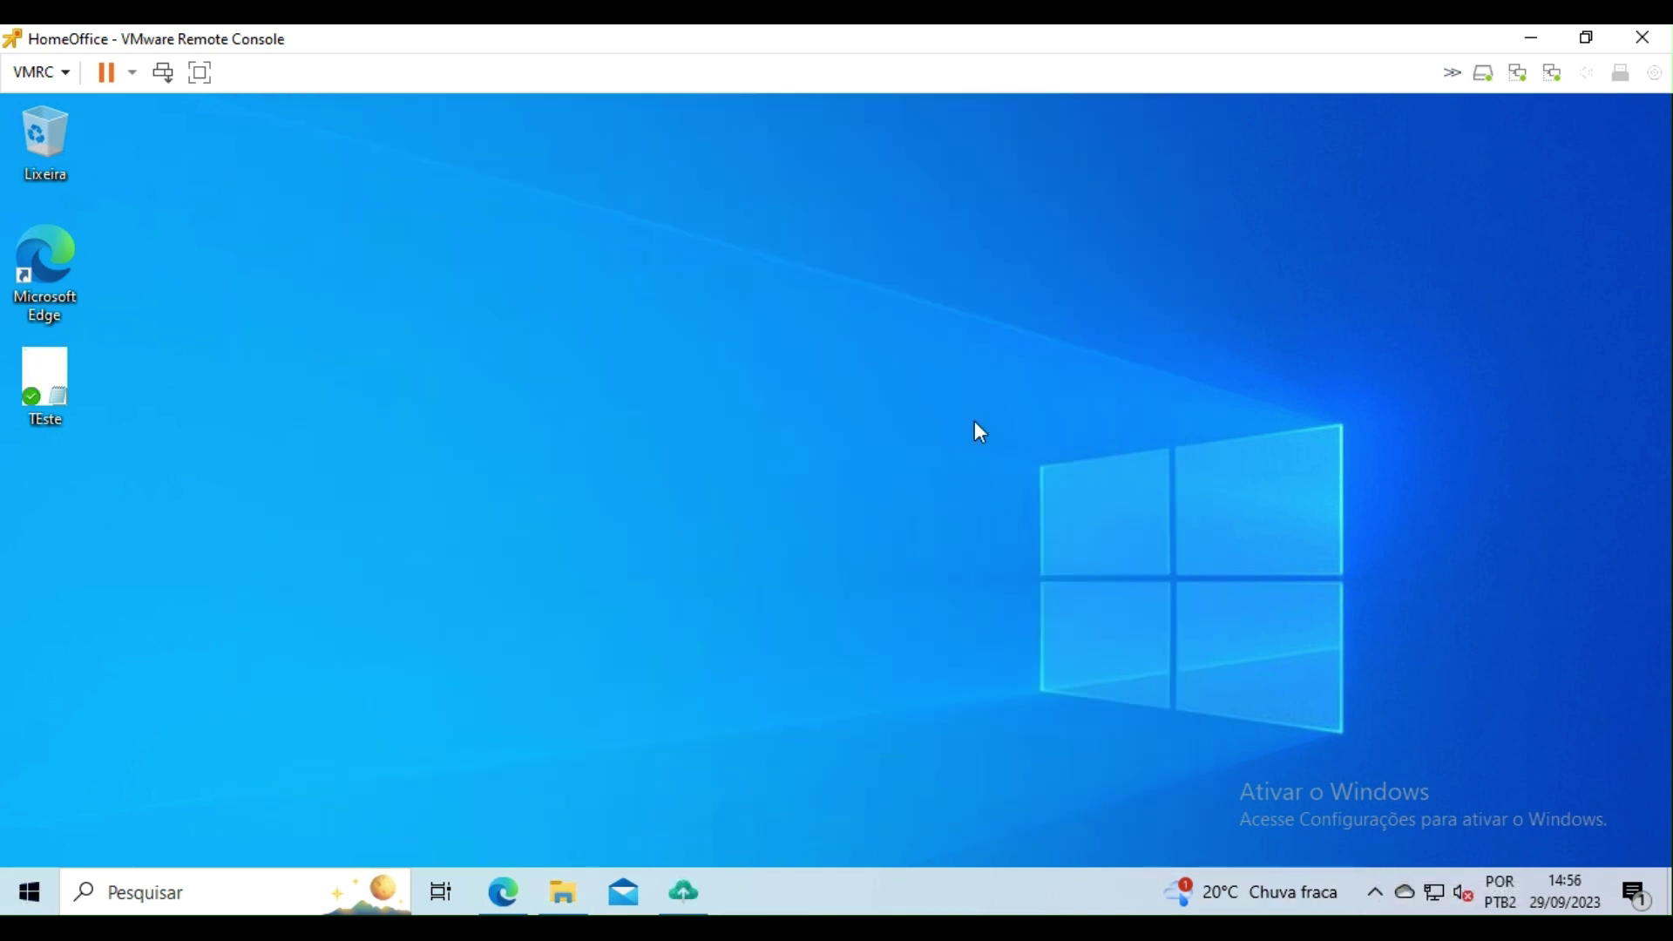
{"action": "left_click", "coordinate": [688, 909]}
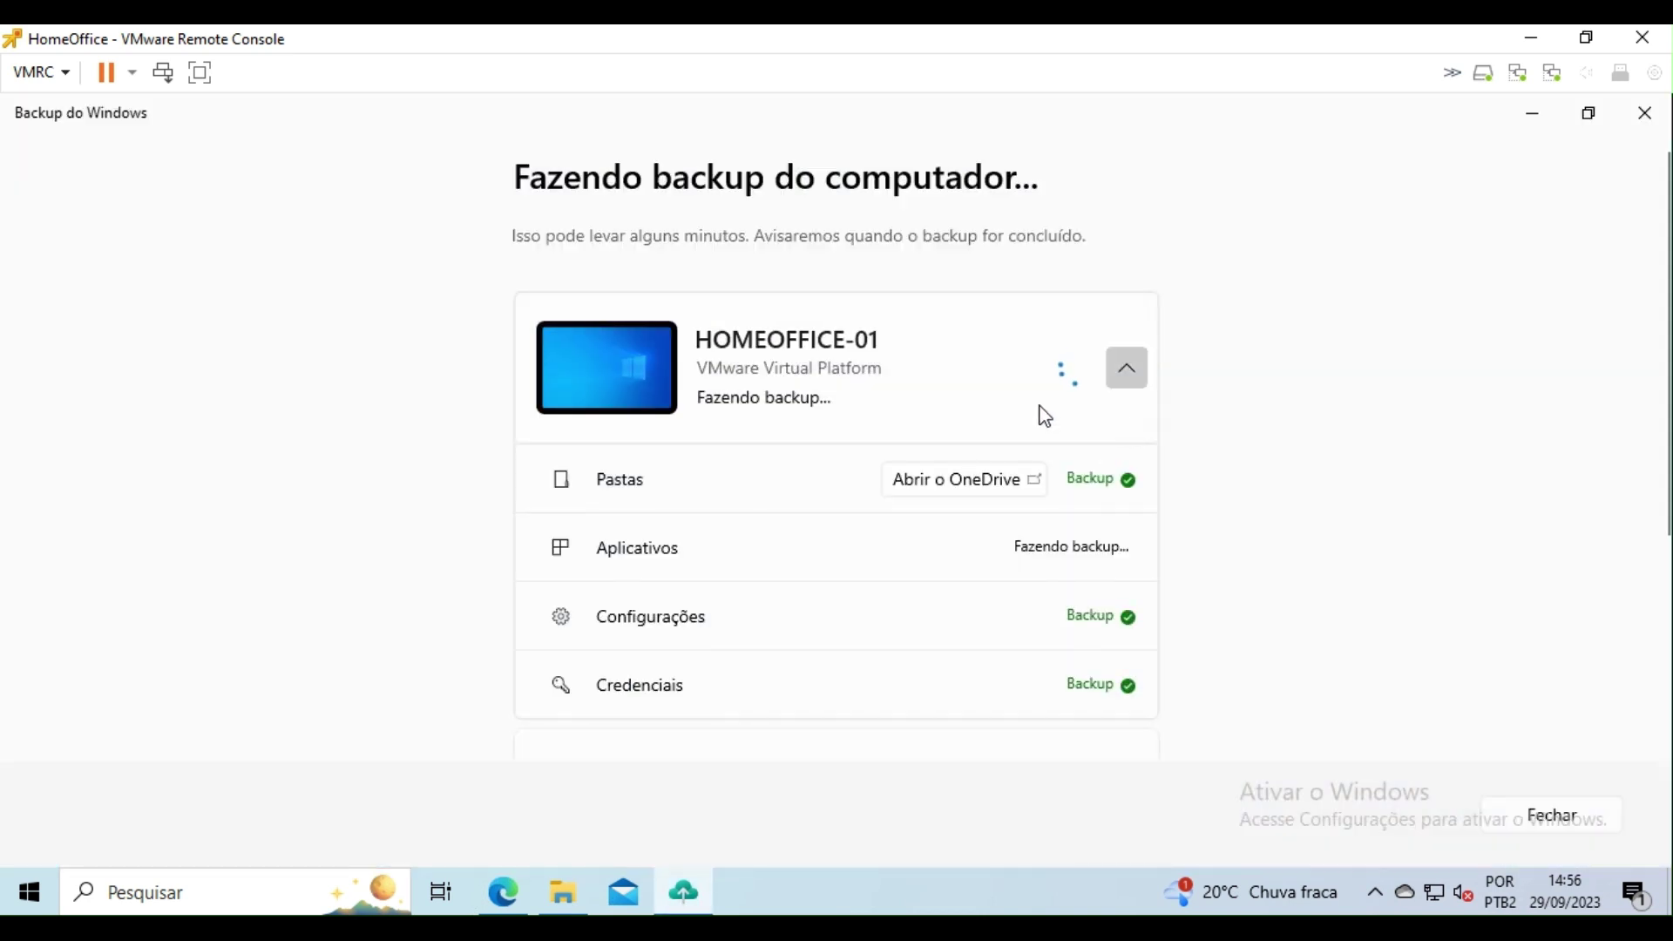
Step: Go to Configurações > Atualização e Segurança > Recuperação and choose Começar agora under Restaurar o PC
{"action": "left_click", "coordinate": [29, 891]}
{"action": "left_click", "coordinate": [149, 793]}
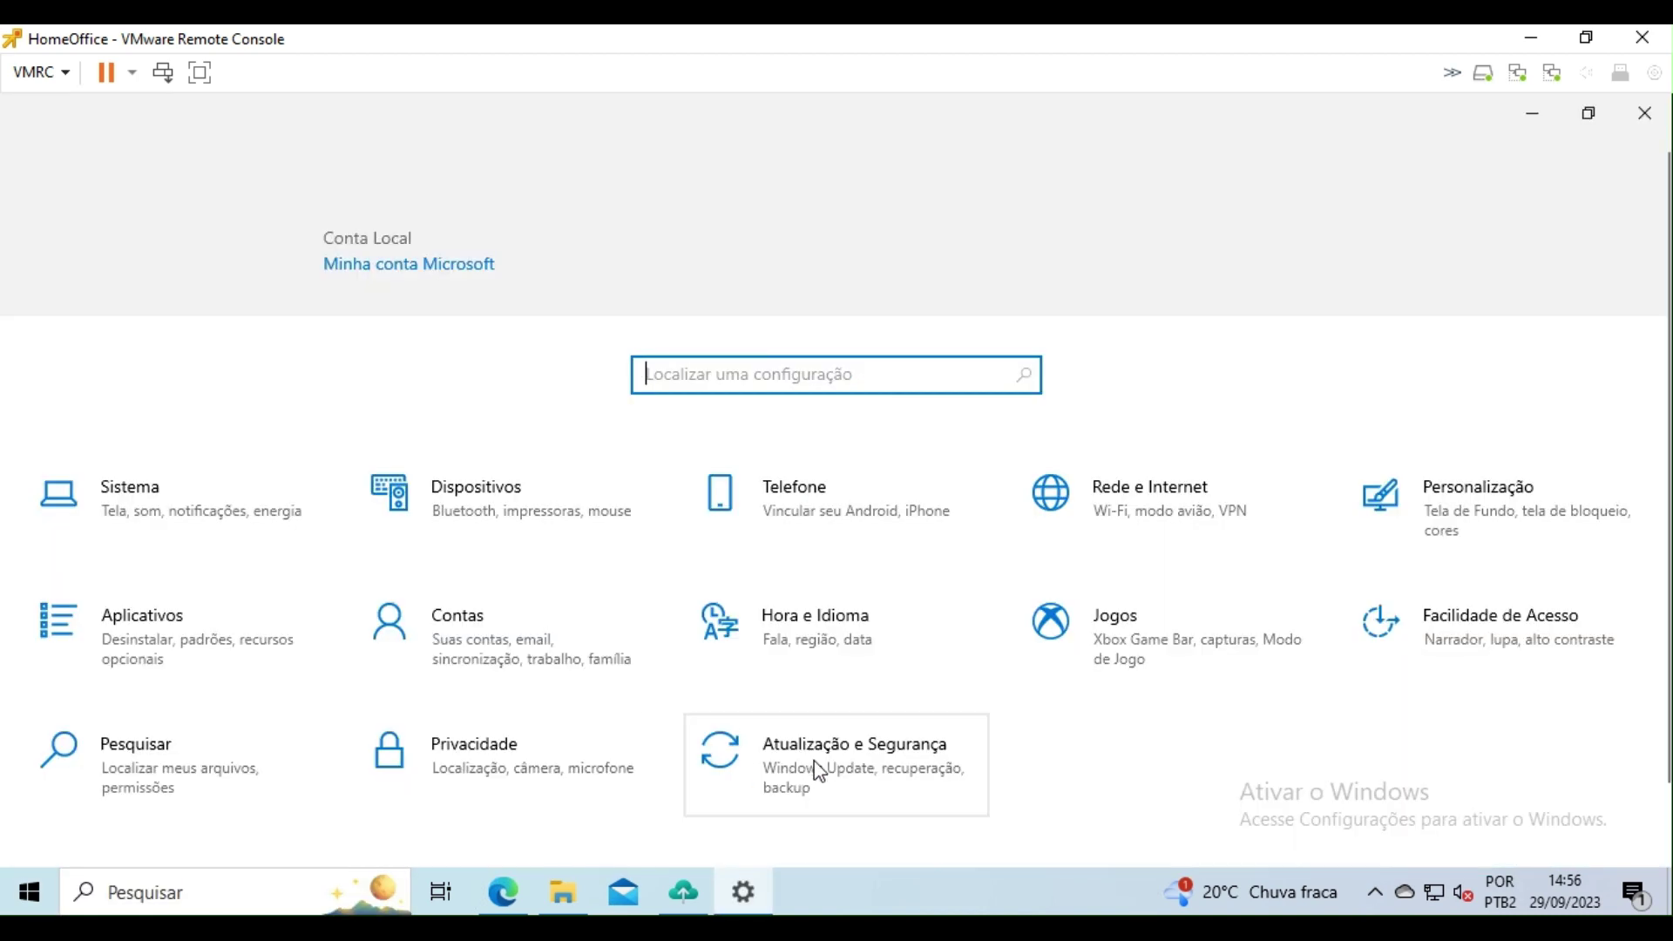
{"action": "left_click", "coordinate": [818, 771]}
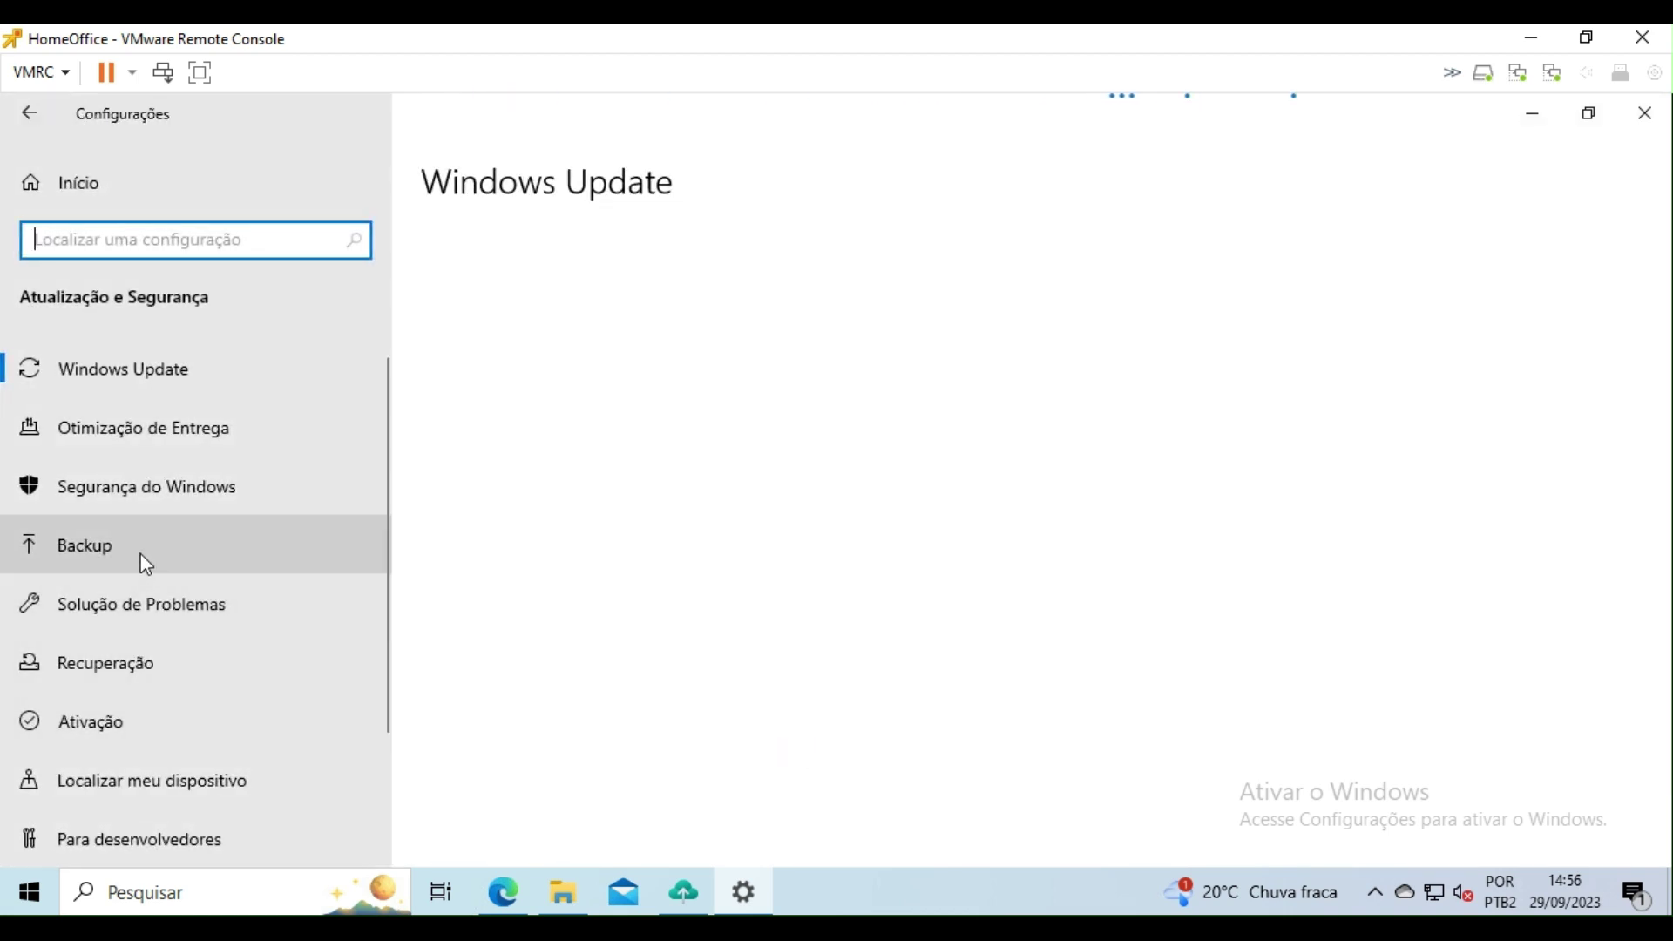
{"action": "left_click", "coordinate": [123, 663]}
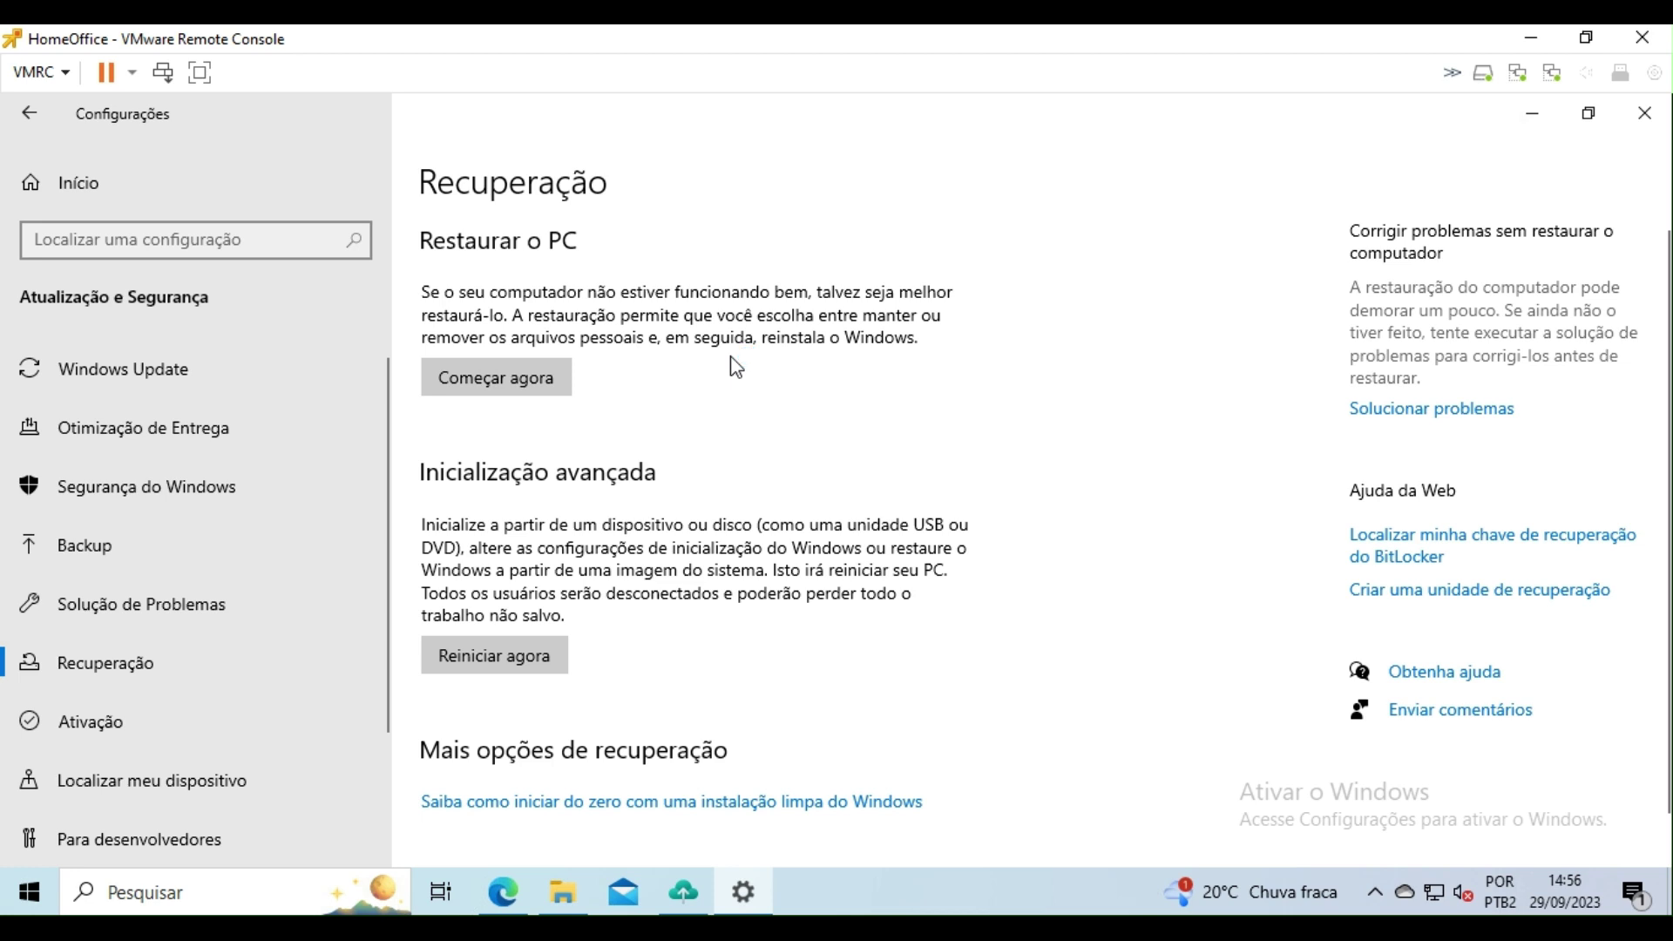
{"action": "left_click", "coordinate": [479, 379]}
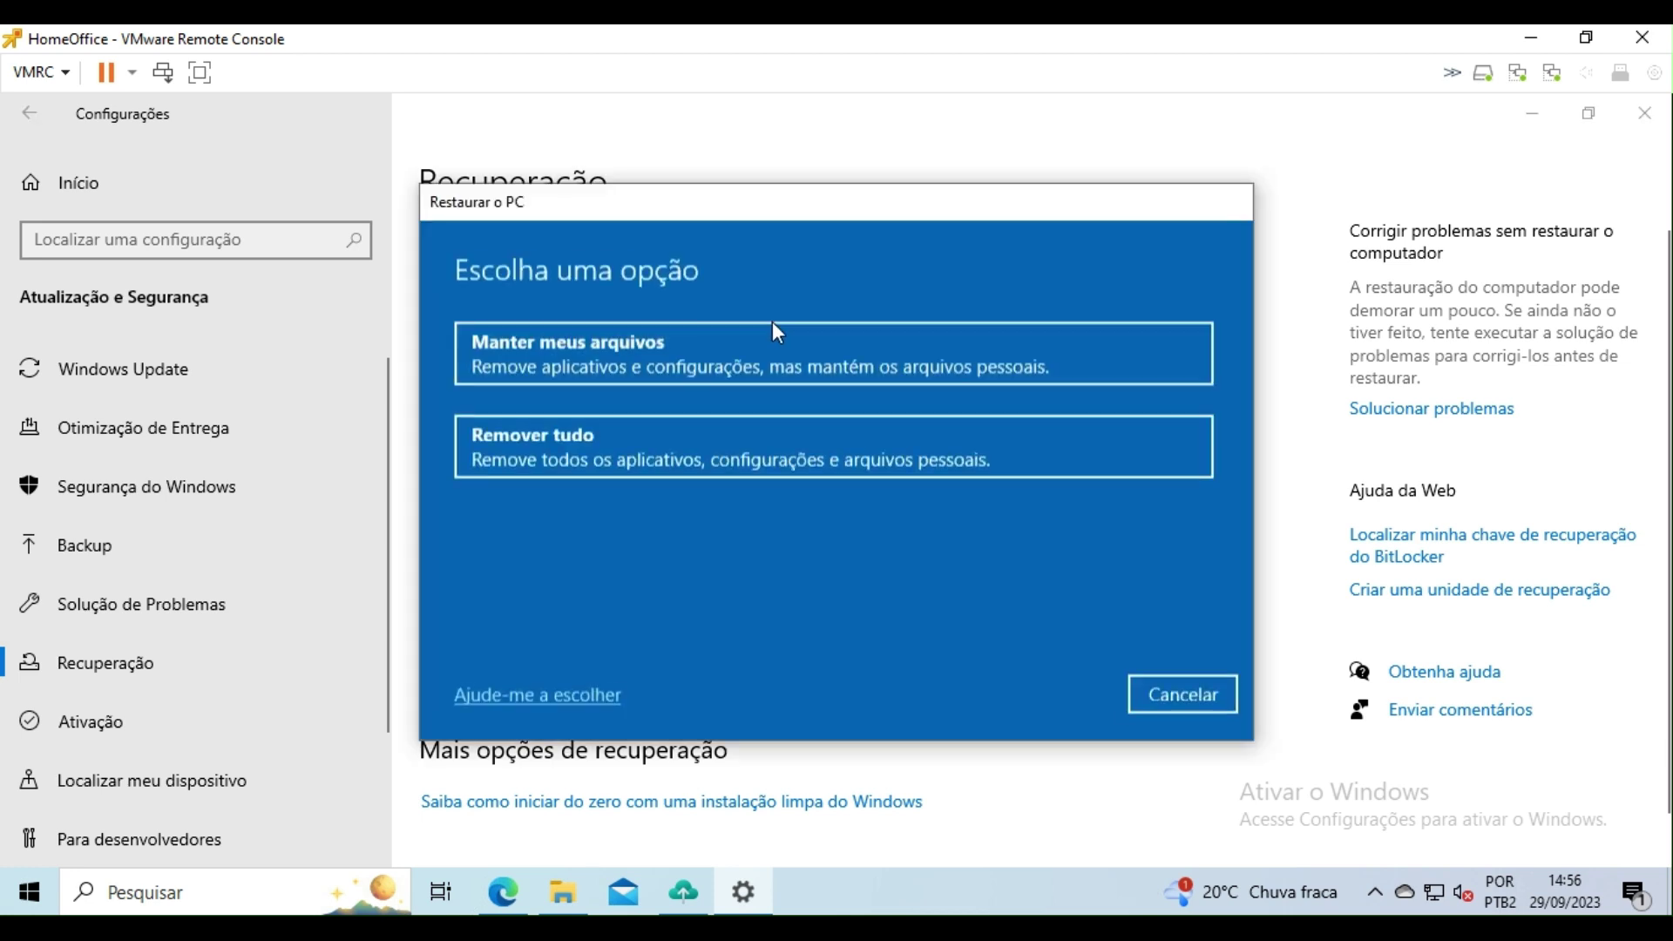
Step: Choose Manter meus arquivos and Download da nuvem, accepting the additional settings and other-users warning
{"action": "left_click", "coordinate": [567, 366]}
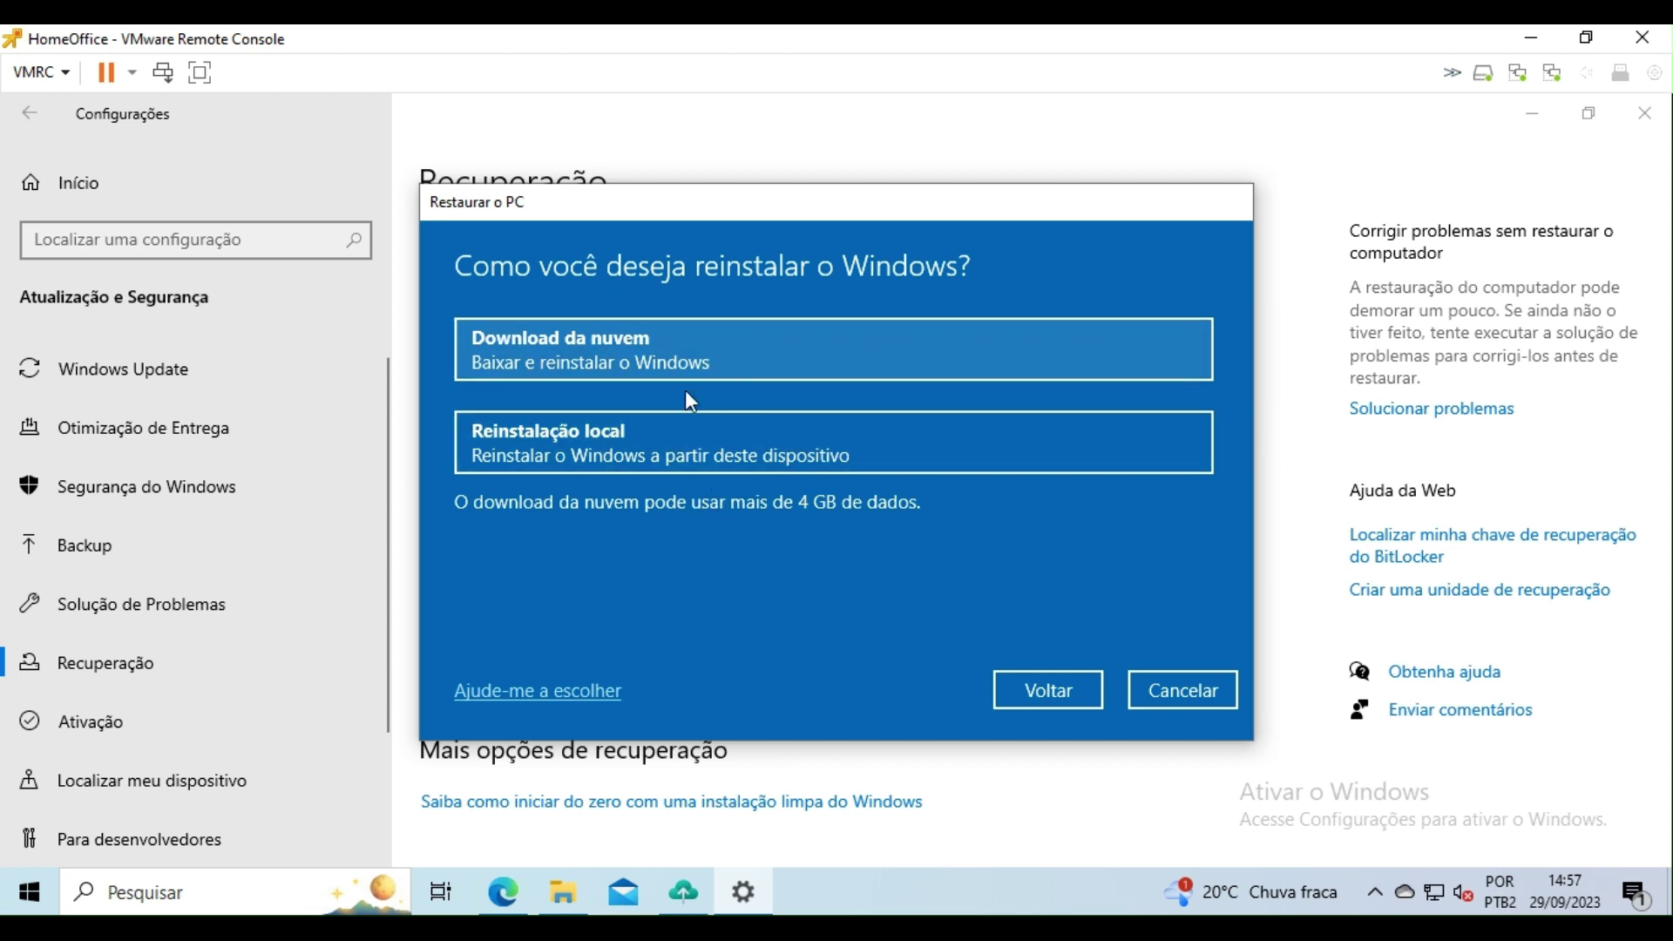
{"action": "left_click", "coordinate": [685, 353]}
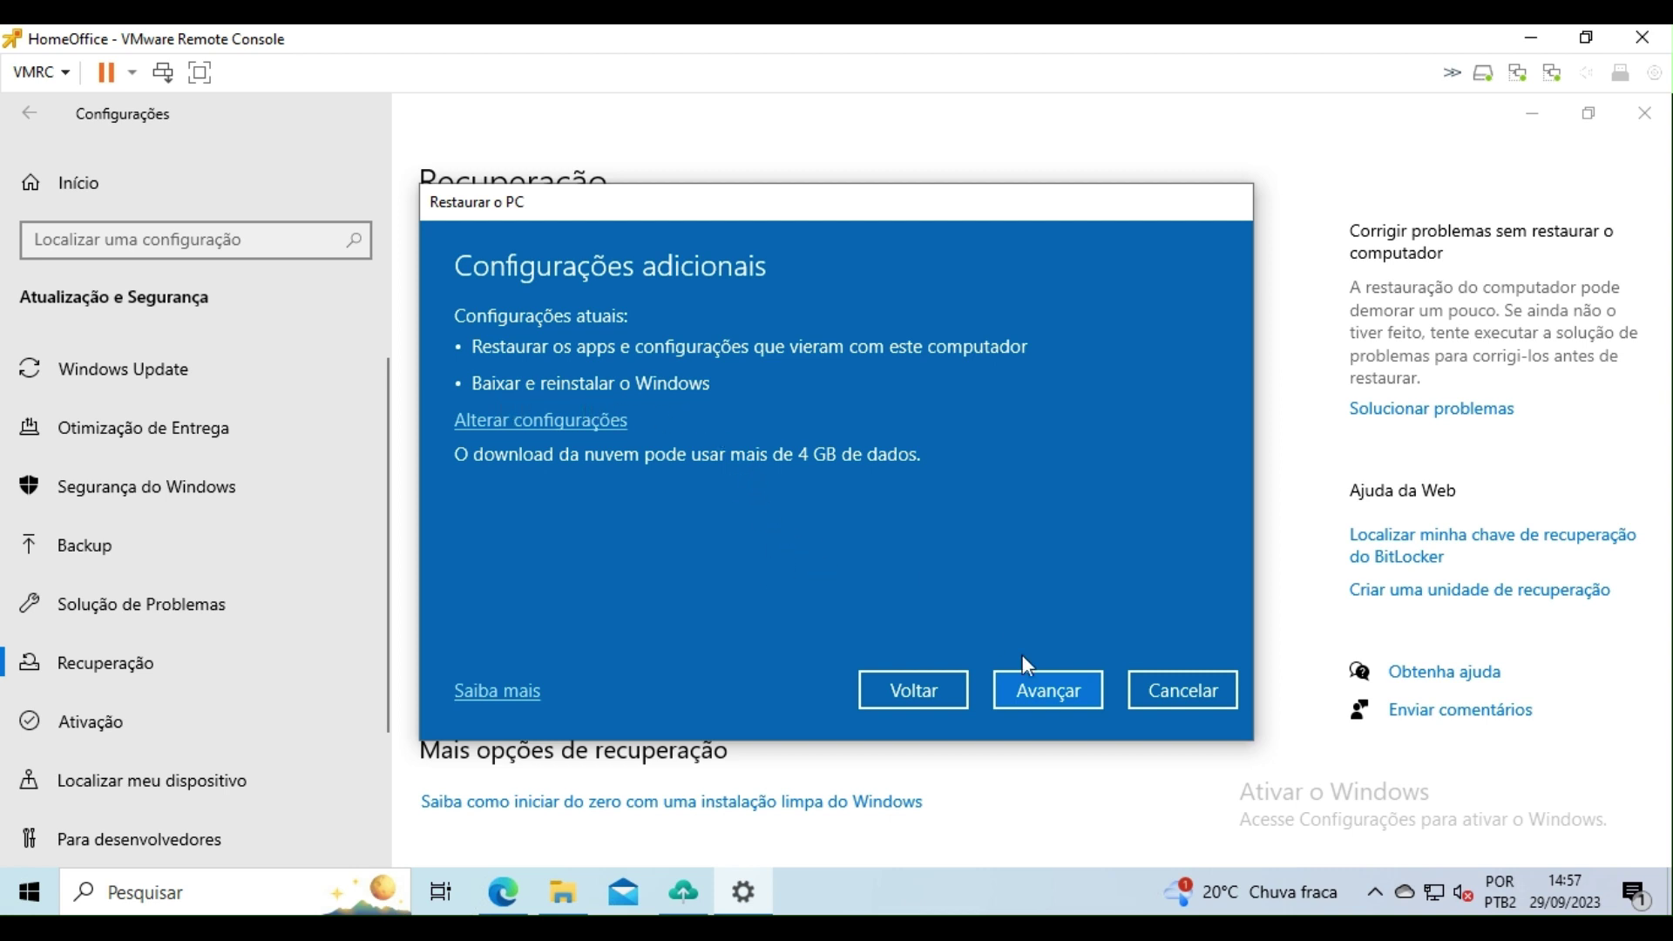
{"action": "left_click", "coordinate": [1044, 694]}
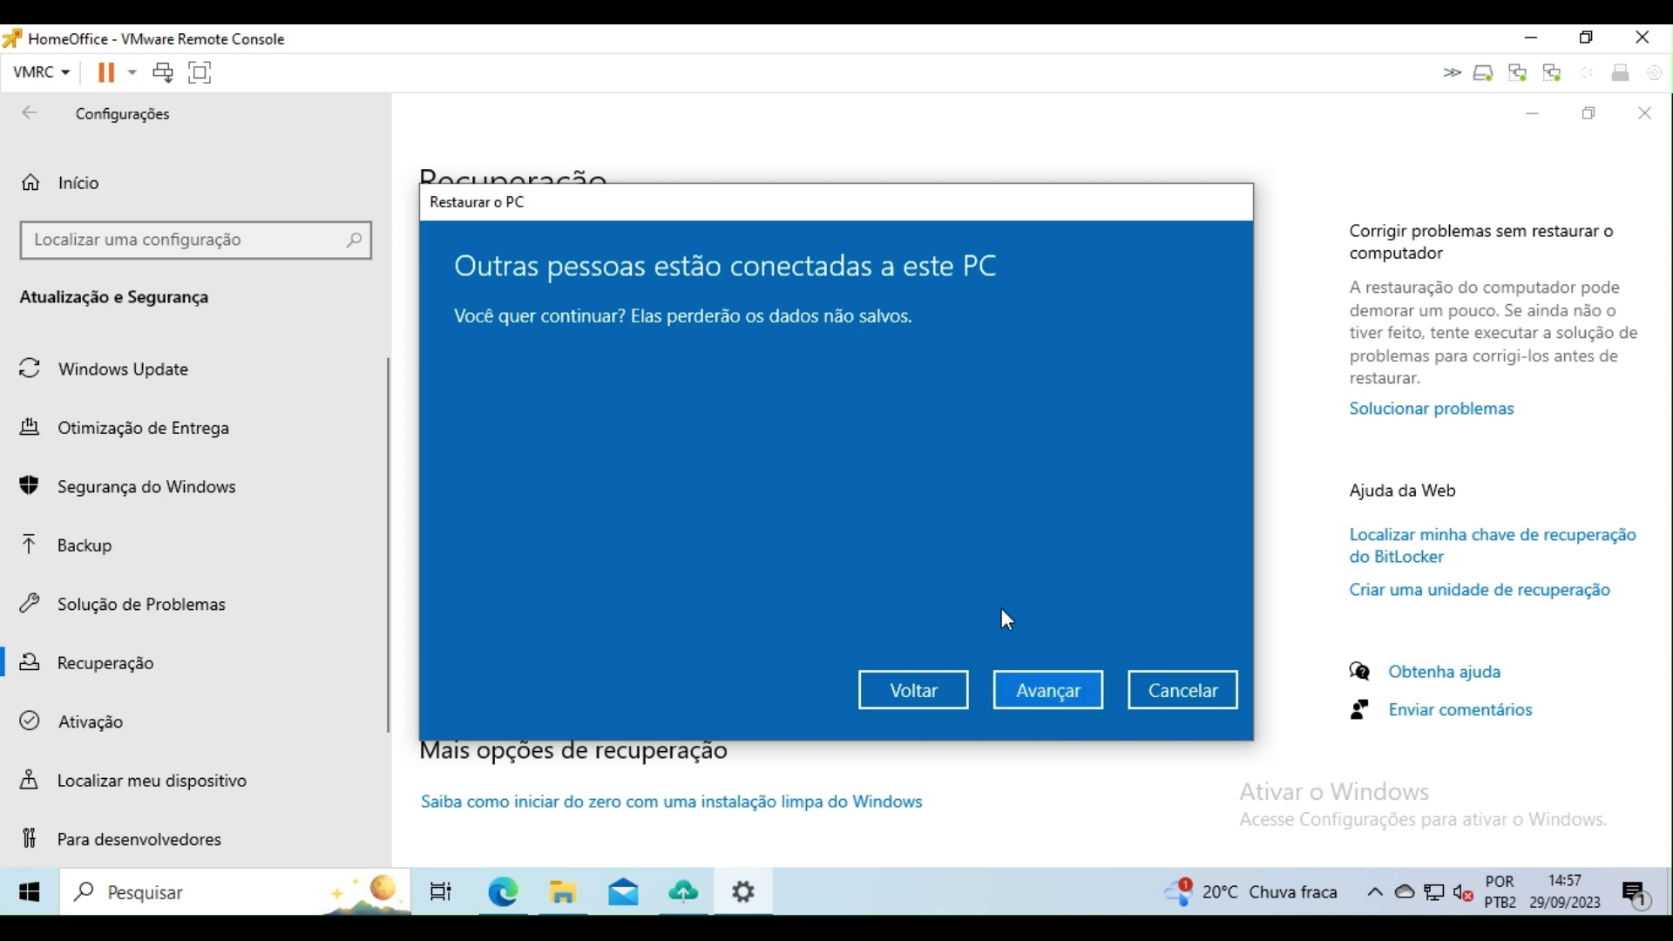
{"action": "left_click", "coordinate": [1054, 696]}
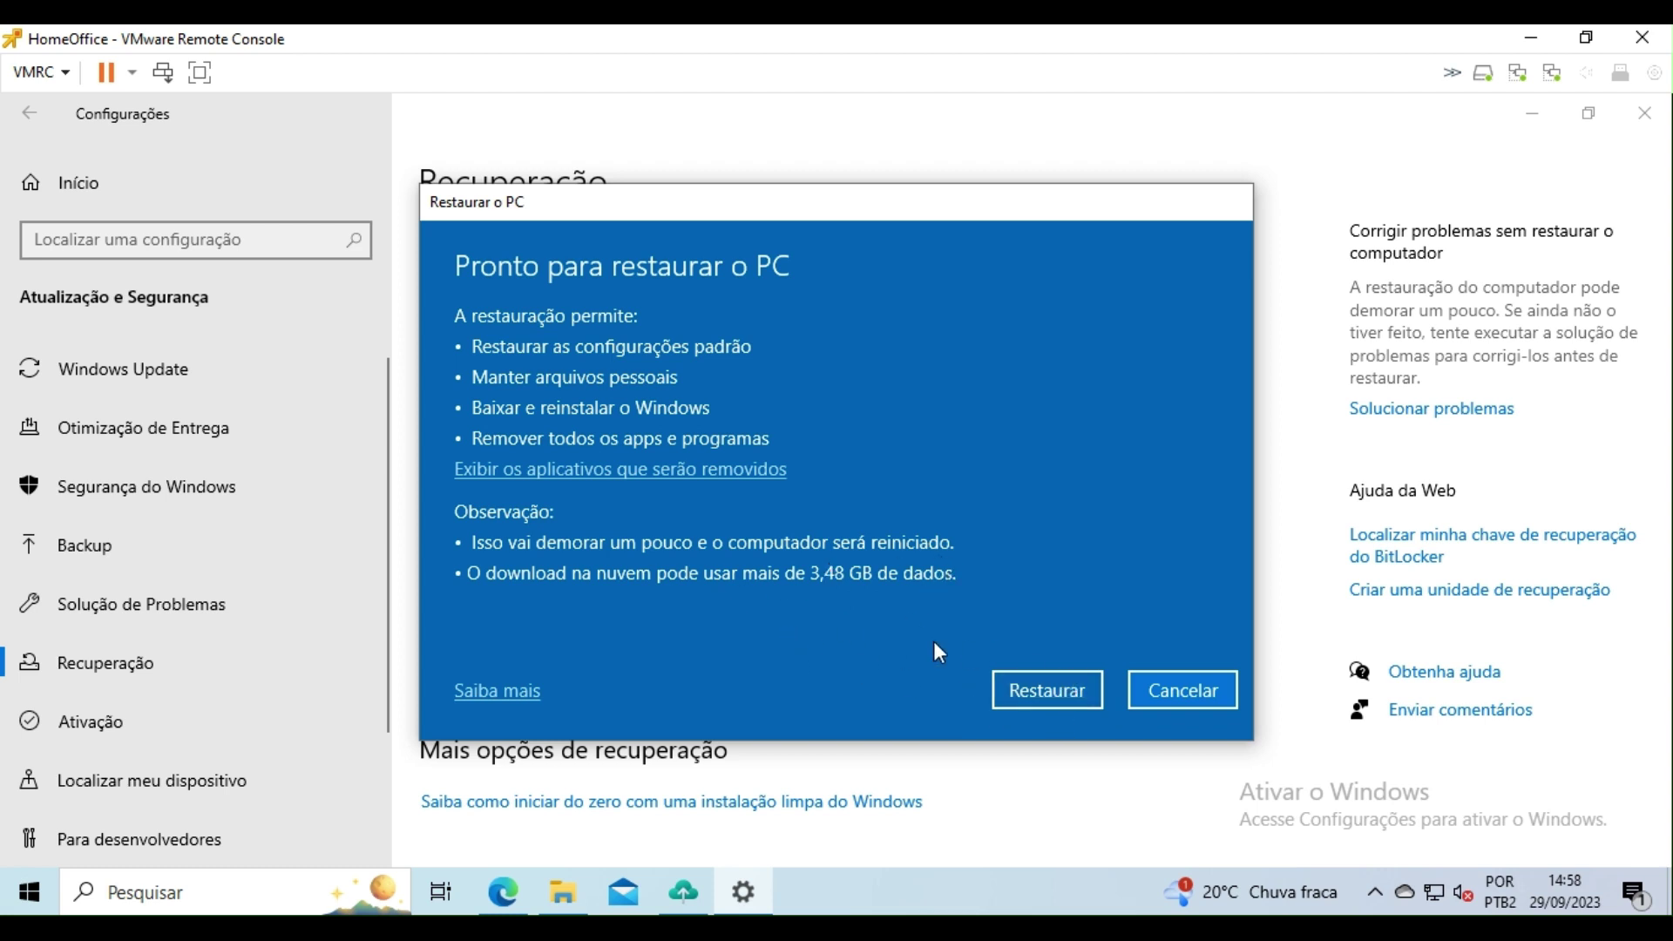
Step: Begin the PC reset with Restaurar and bring up the Start menu while it downloads
{"action": "left_click", "coordinate": [1062, 693]}
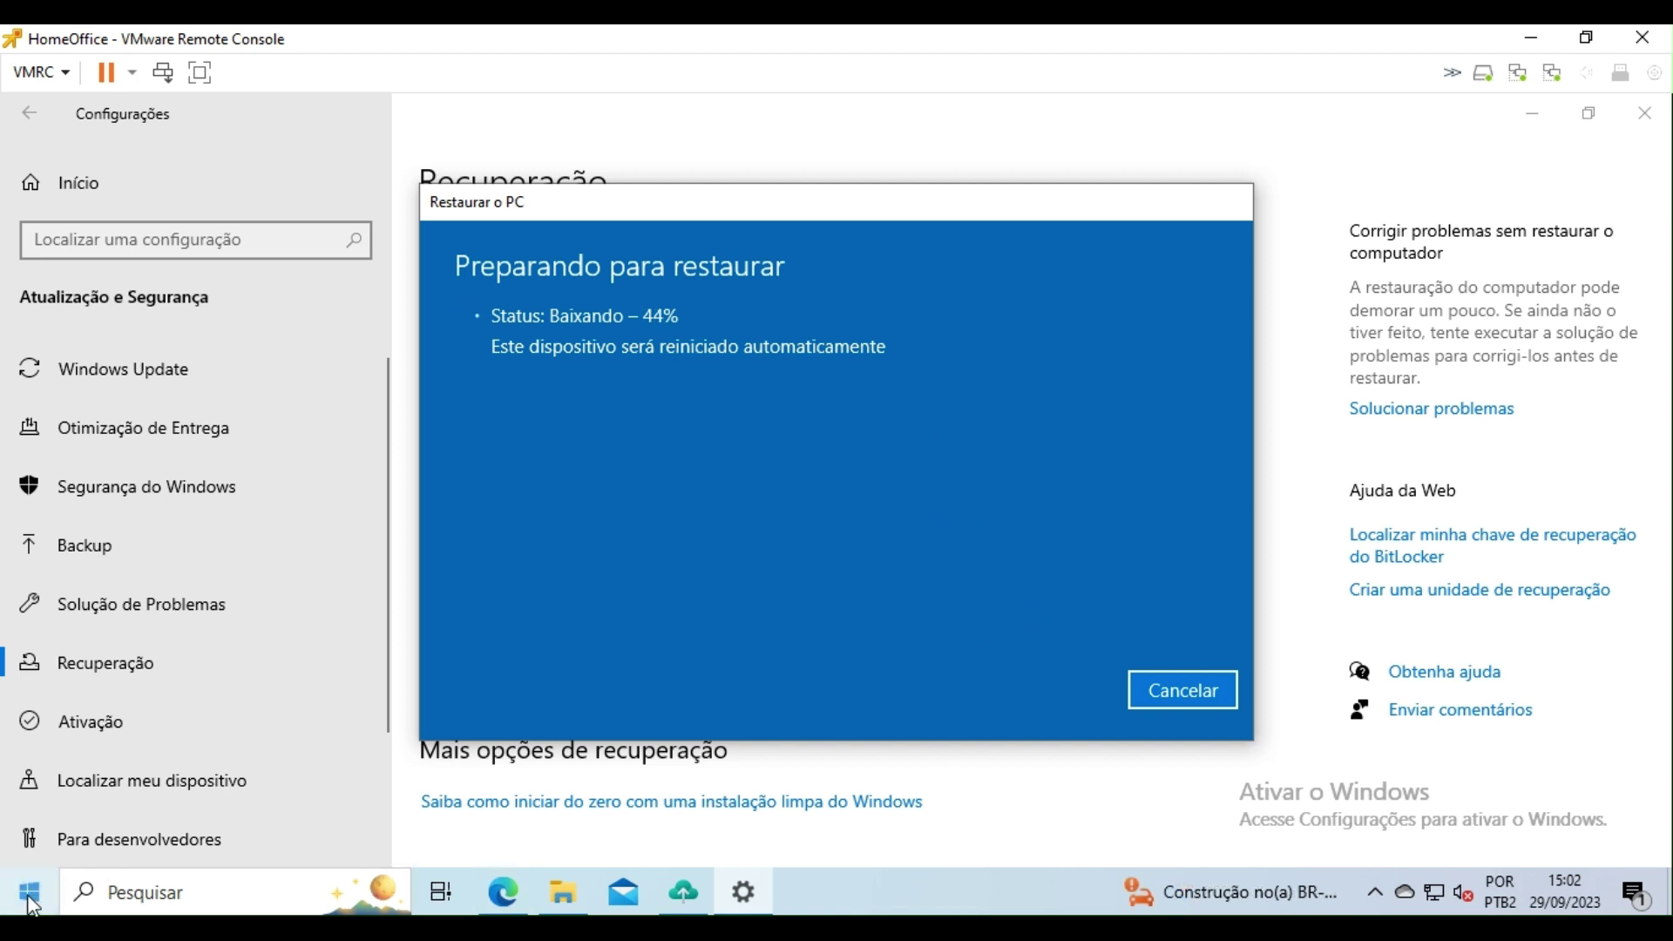
{"action": "left_click", "coordinate": [30, 897]}
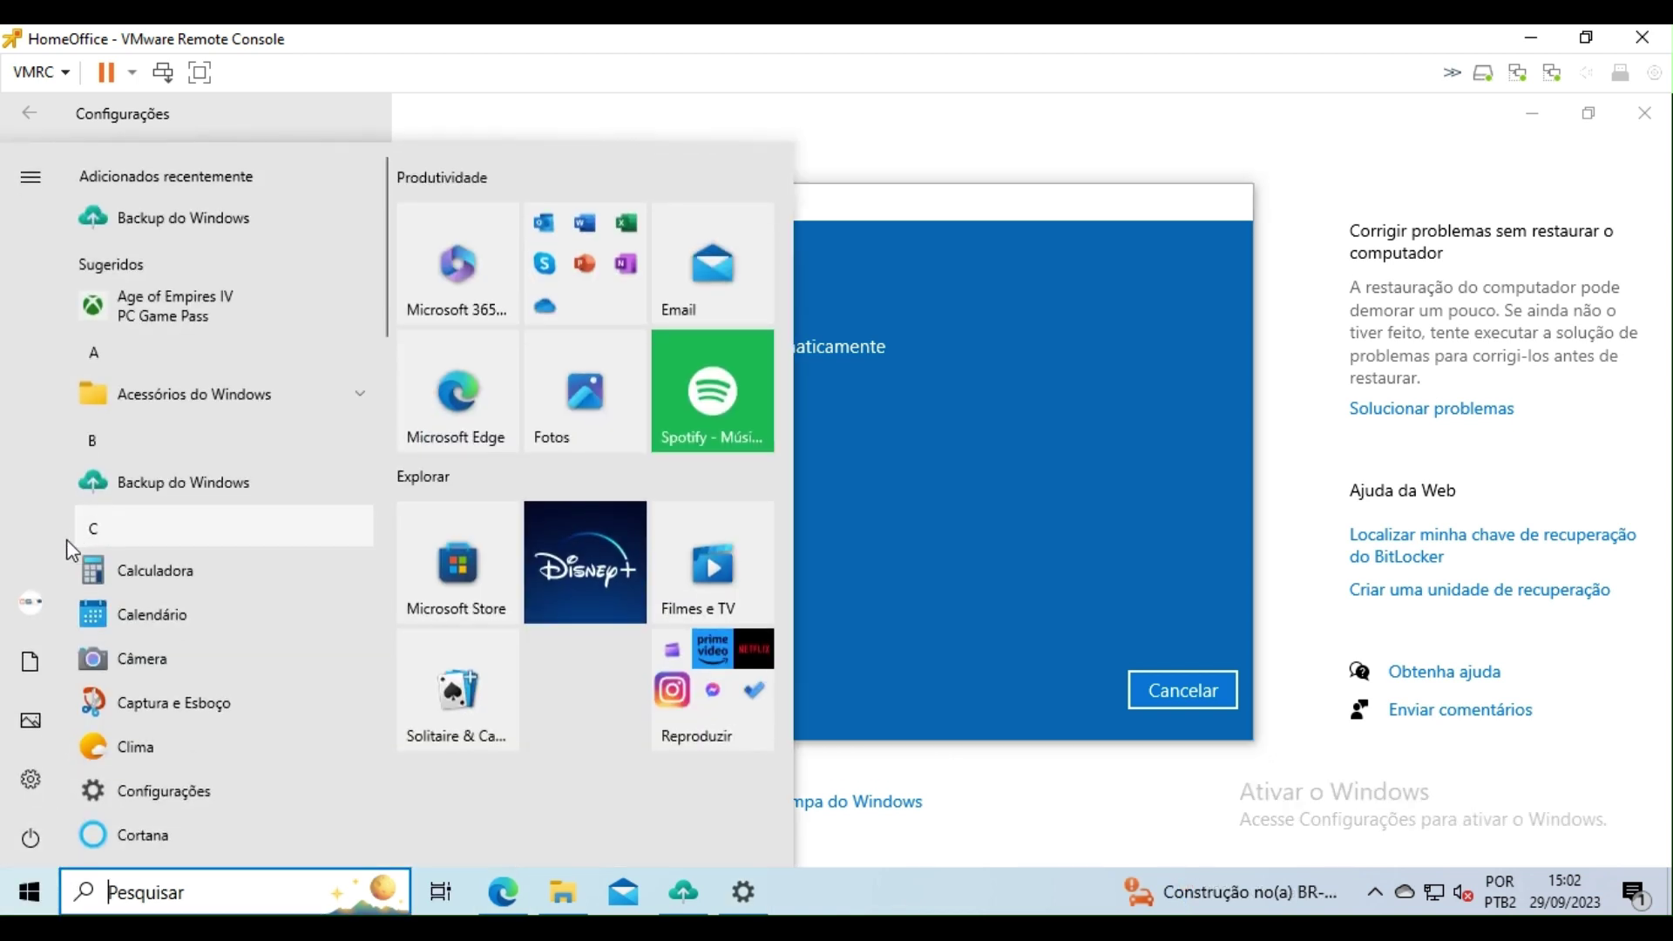
{"action": "mouse_move", "coordinate": [35, 601]}
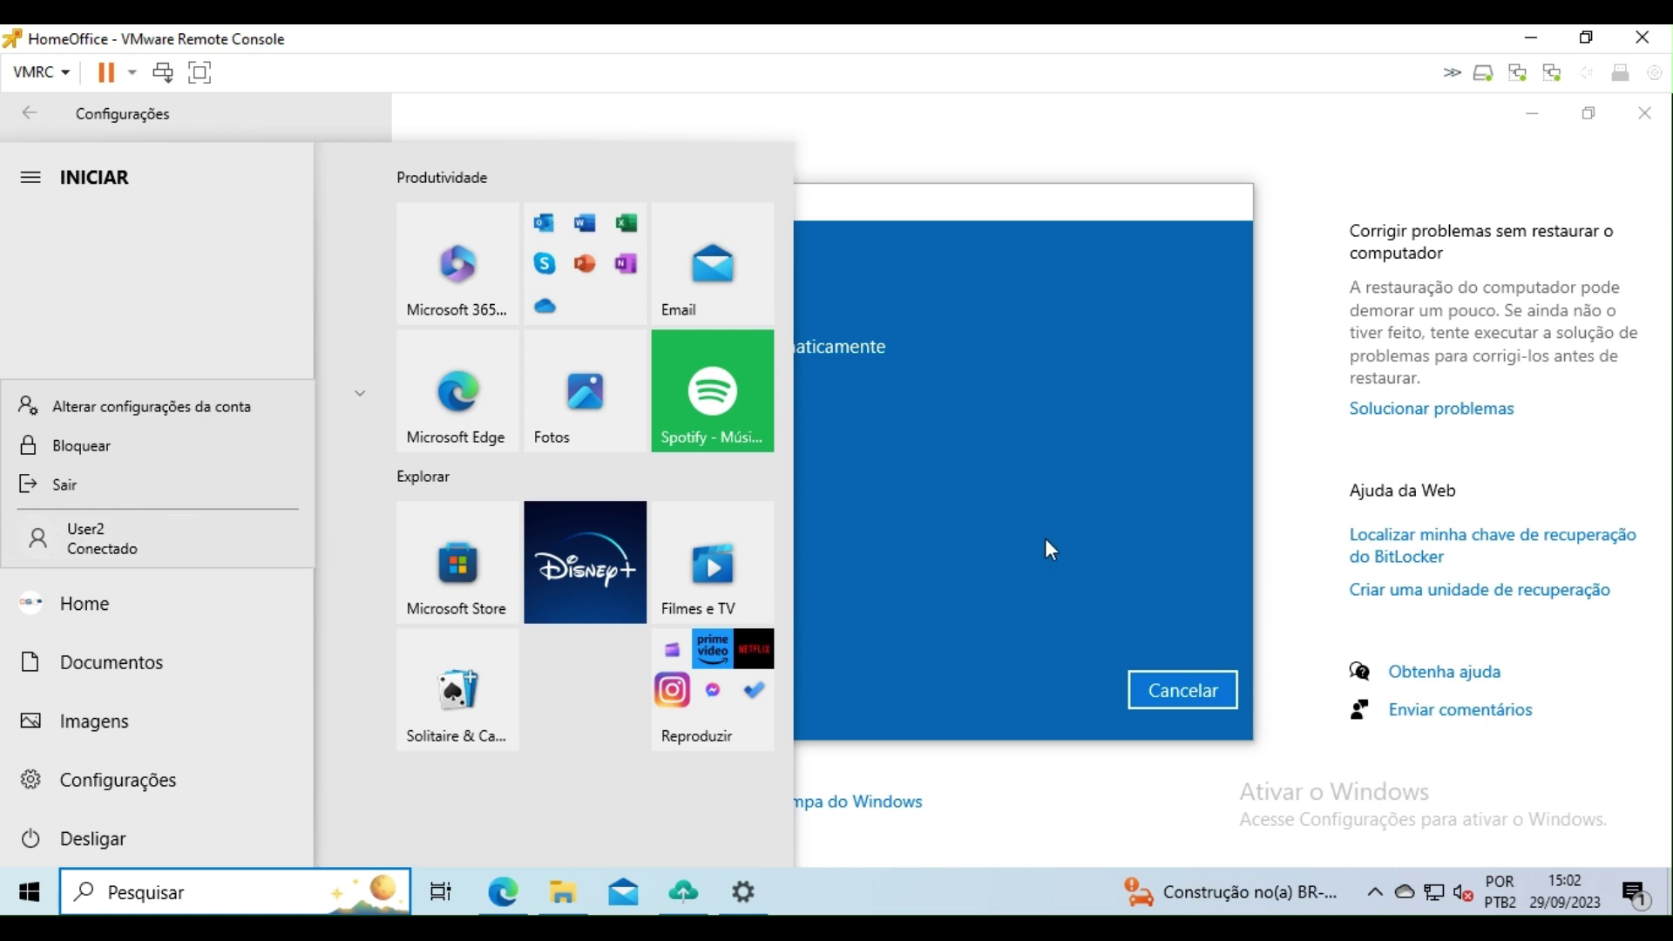
{"action": "key", "text": "Escape"}
{"action": "left_click", "coordinate": [968, 520]}
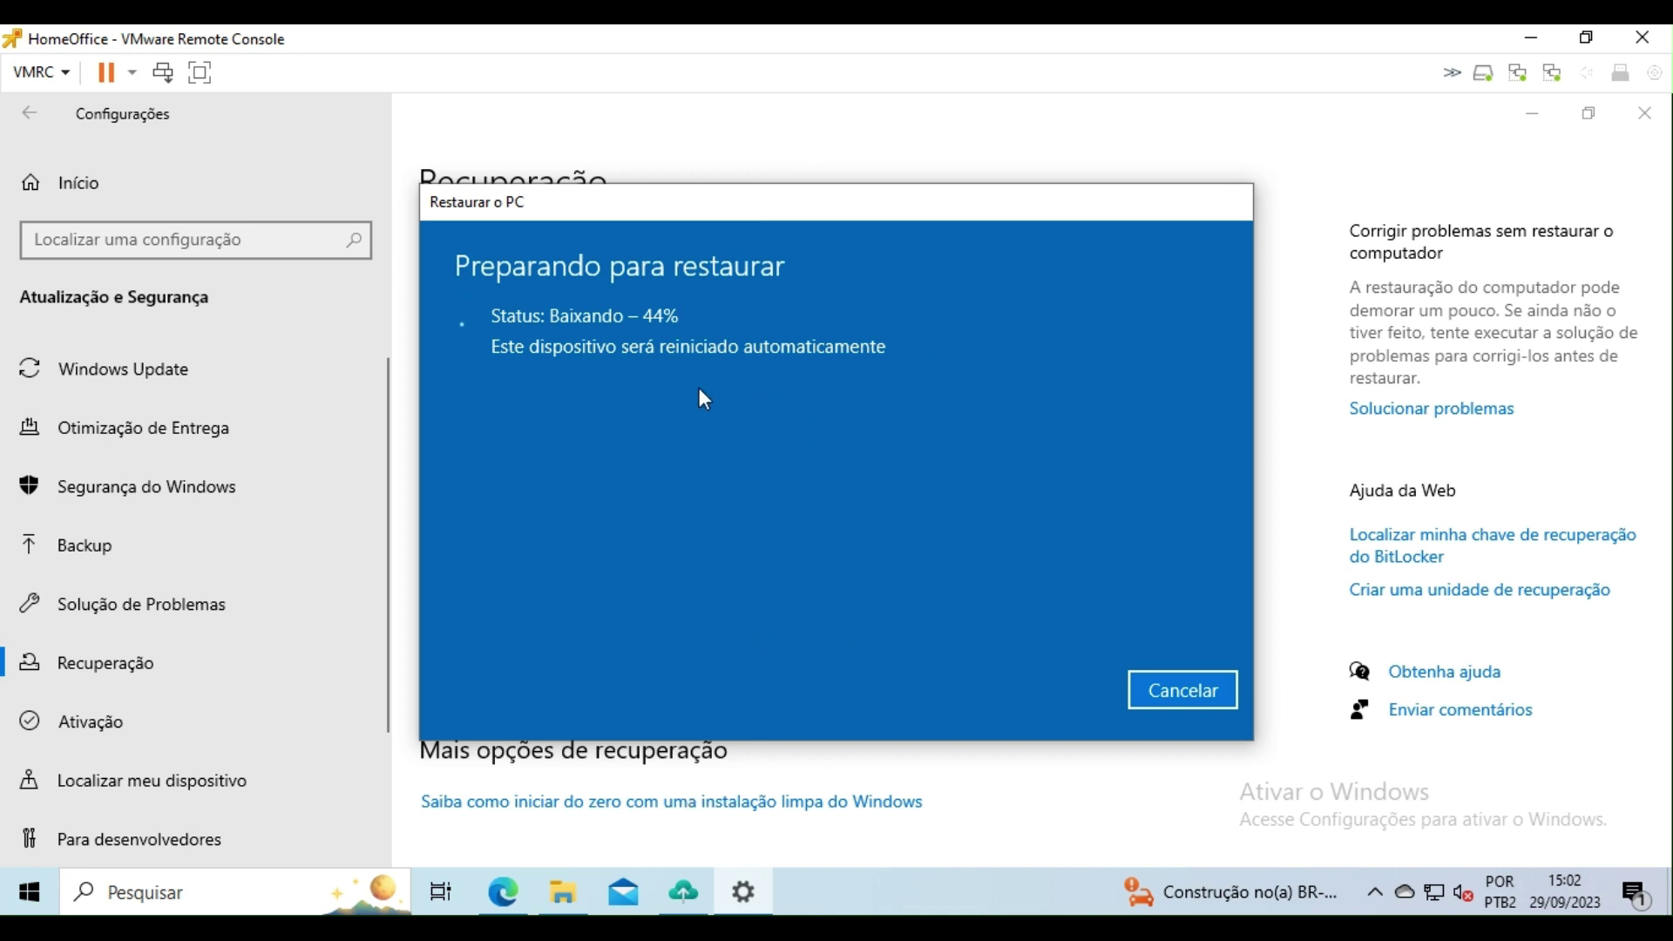
{"action": "left_click", "coordinate": [42, 897]}
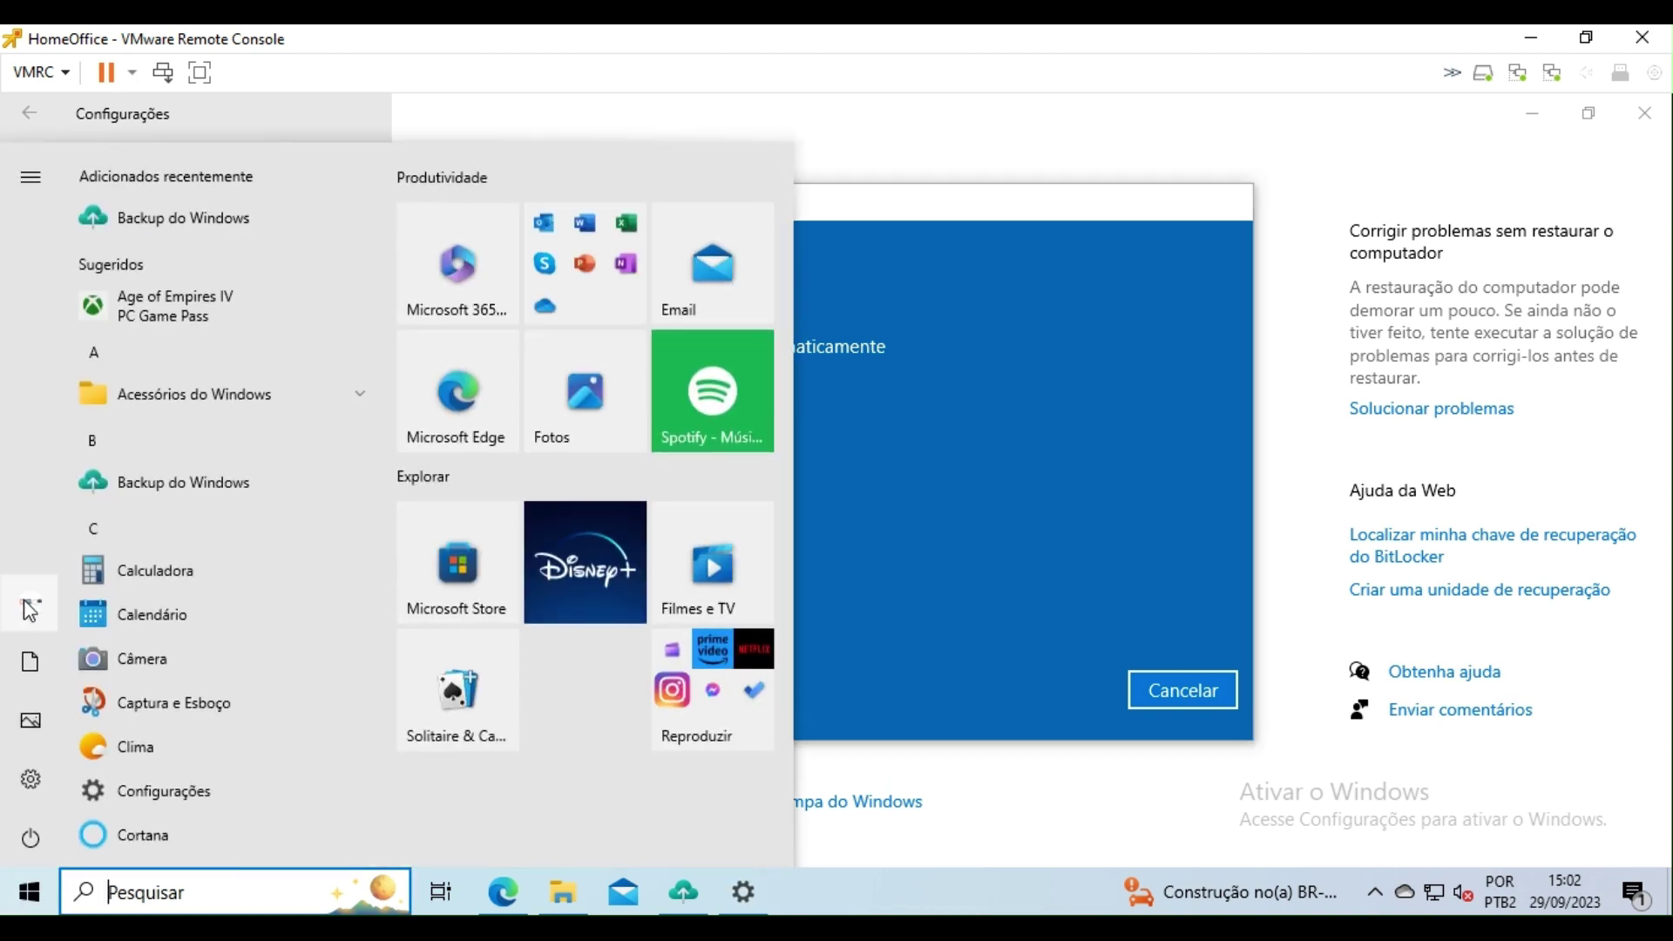
{"action": "mouse_move", "coordinate": [30, 610]}
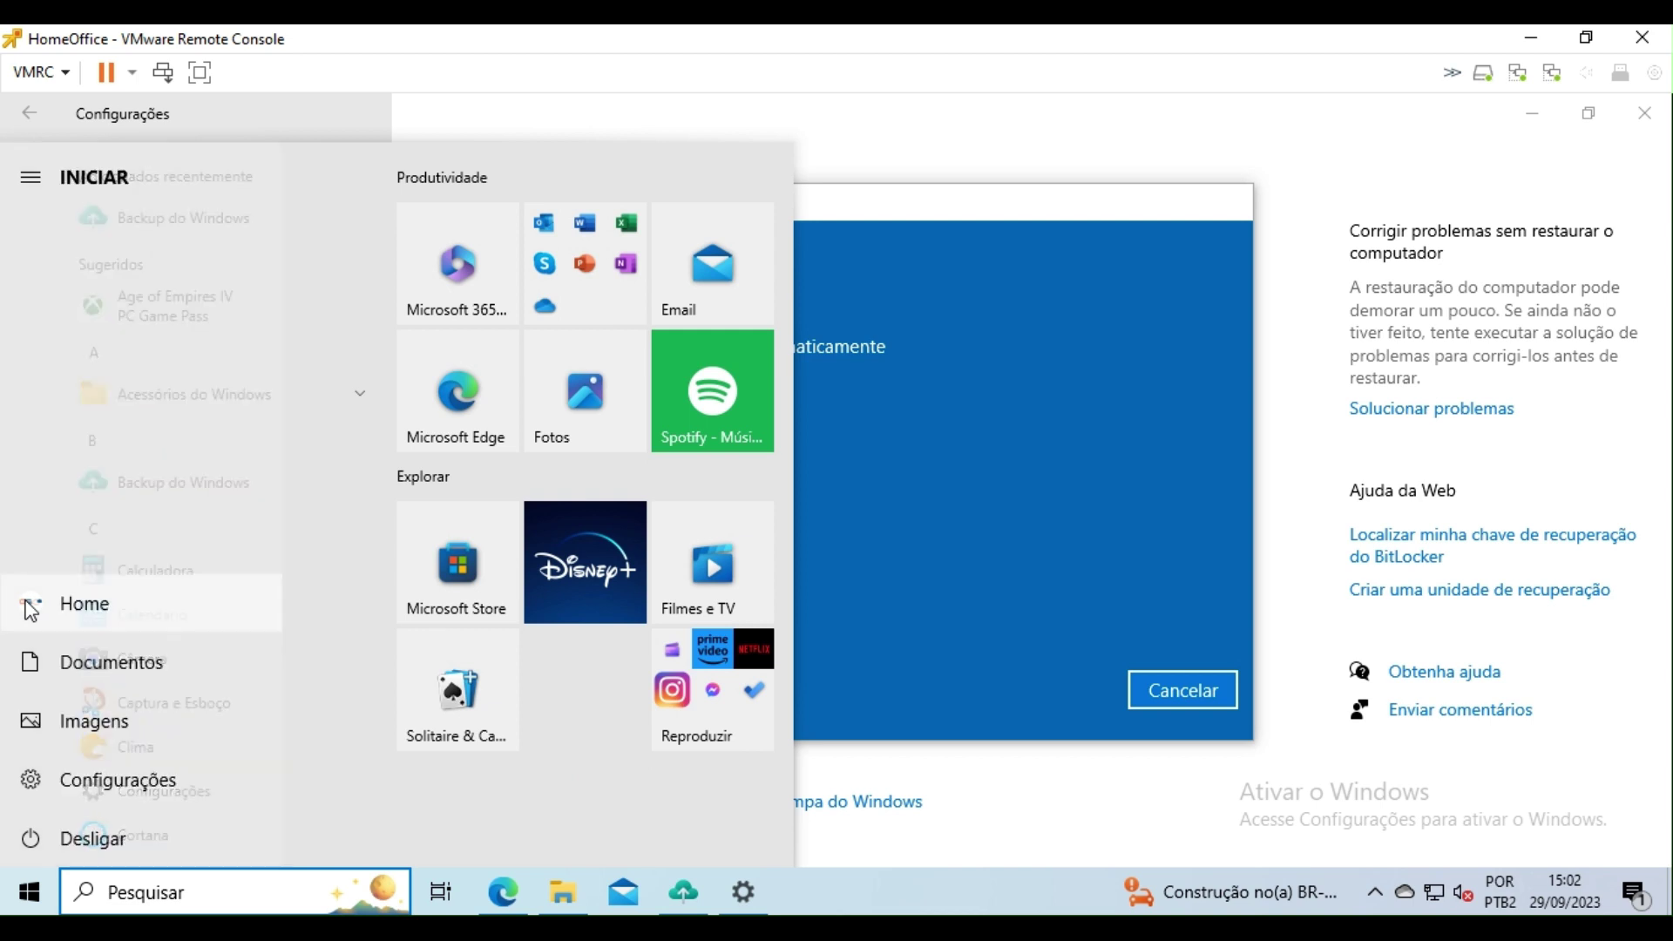
{"action": "left_click", "coordinate": [84, 610]}
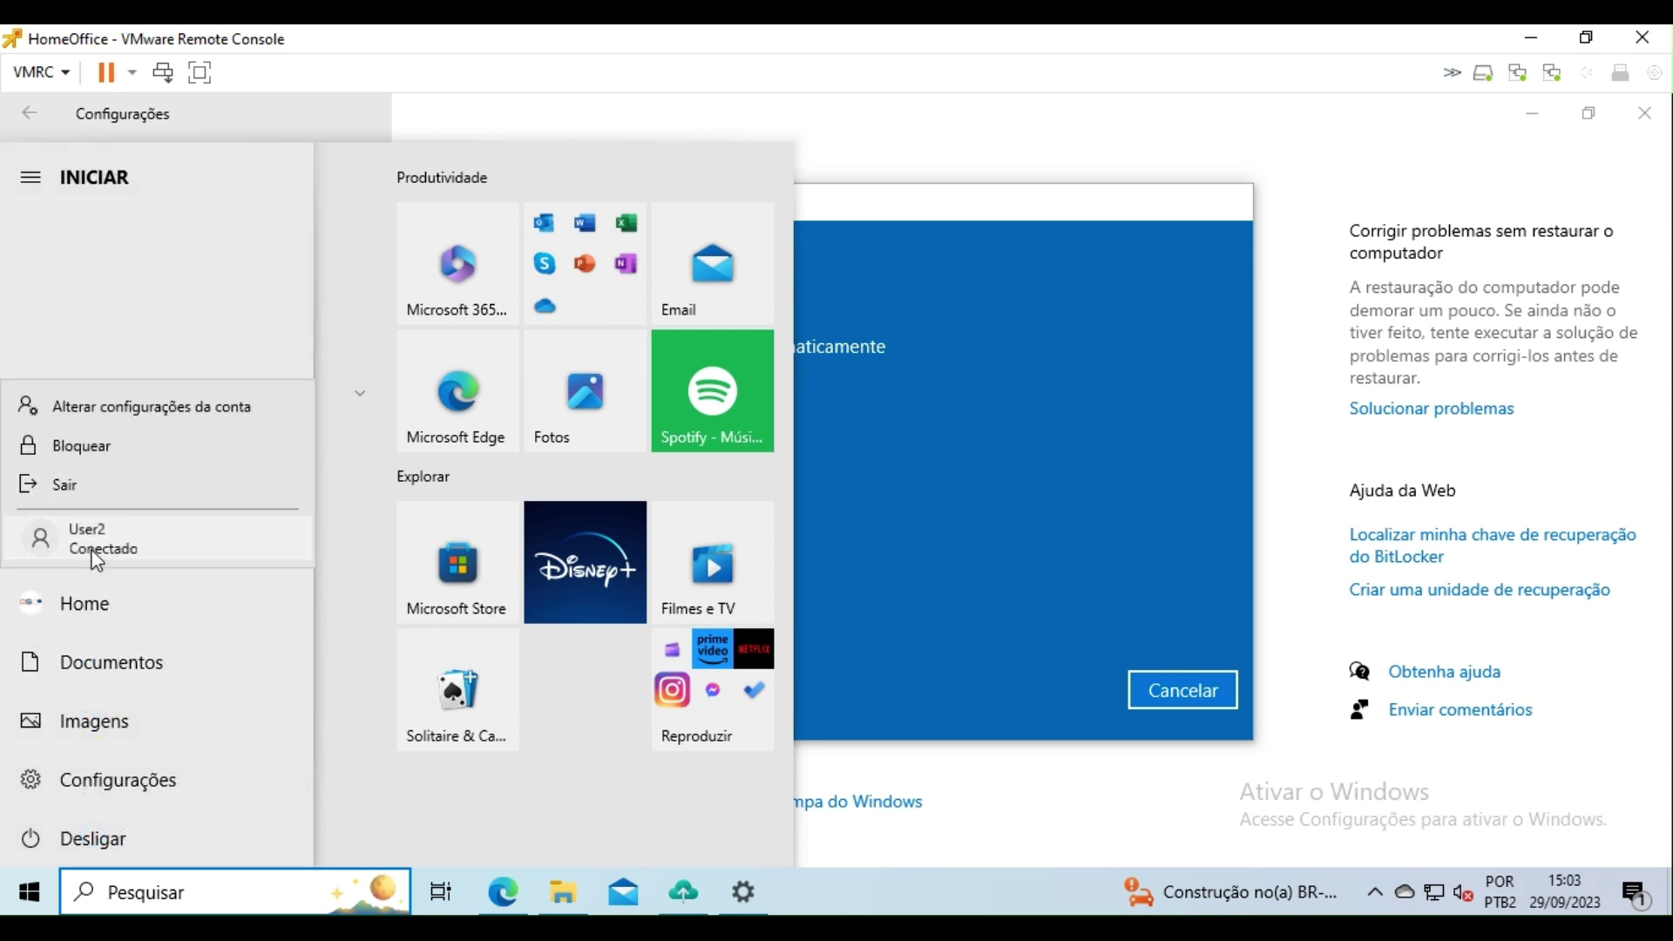
{"action": "left_click", "coordinate": [94, 559]}
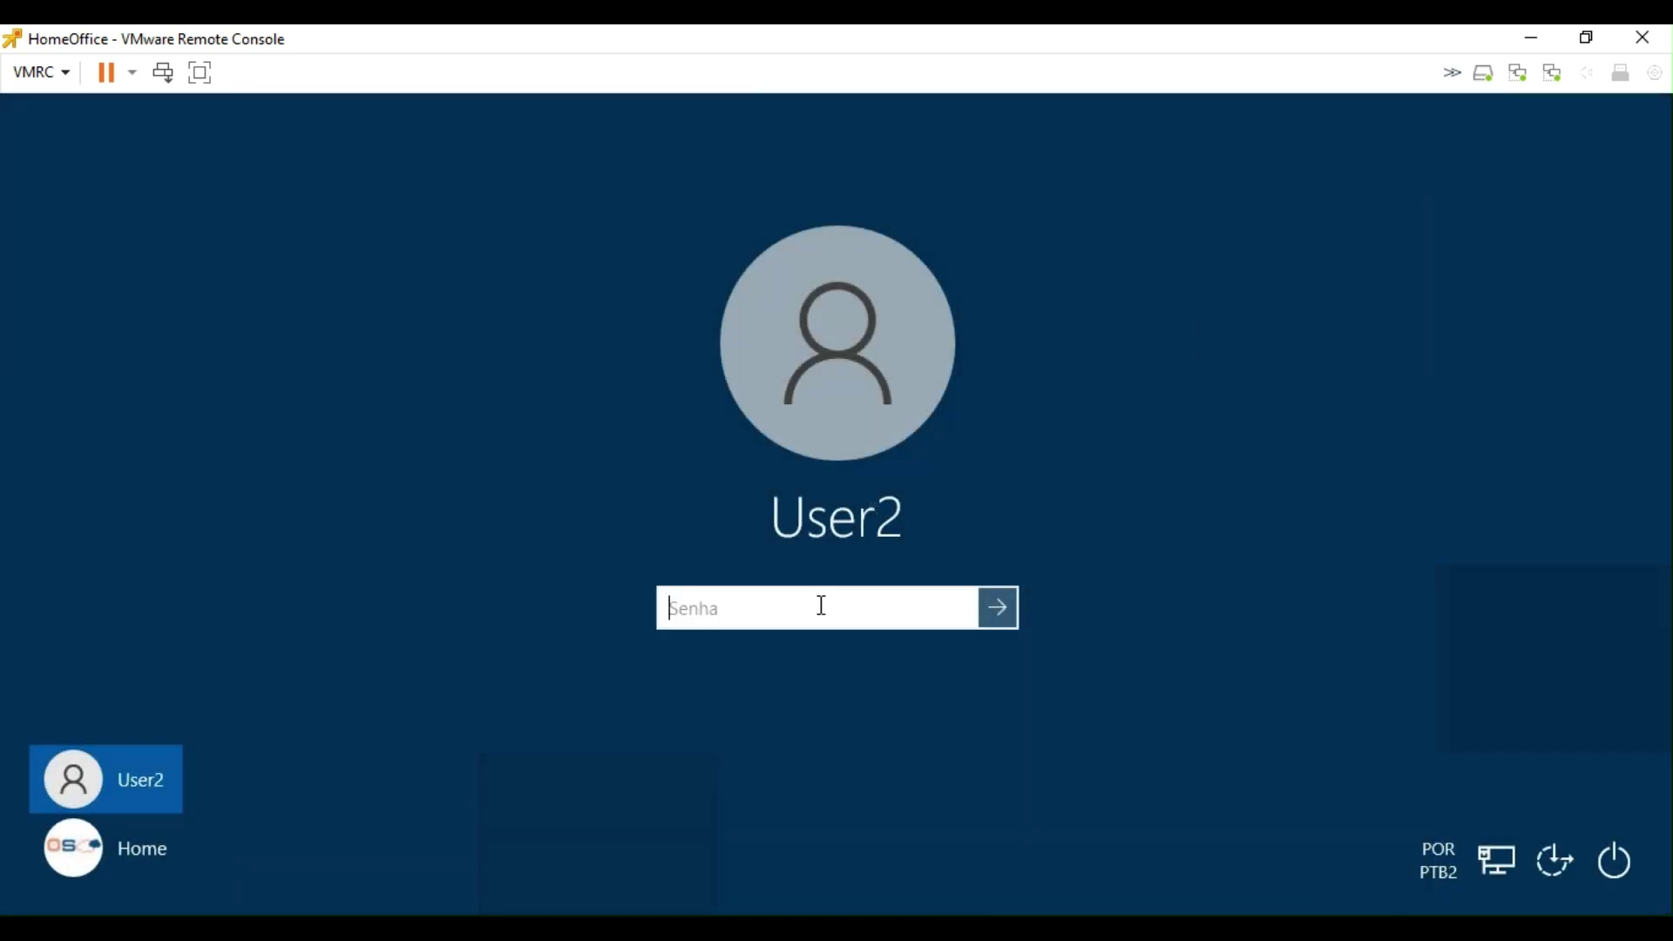
Step: Sign in to the second account with its password and open the Start menu
{"action": "type", "text": "*****"}
{"action": "key", "text": "Return"}
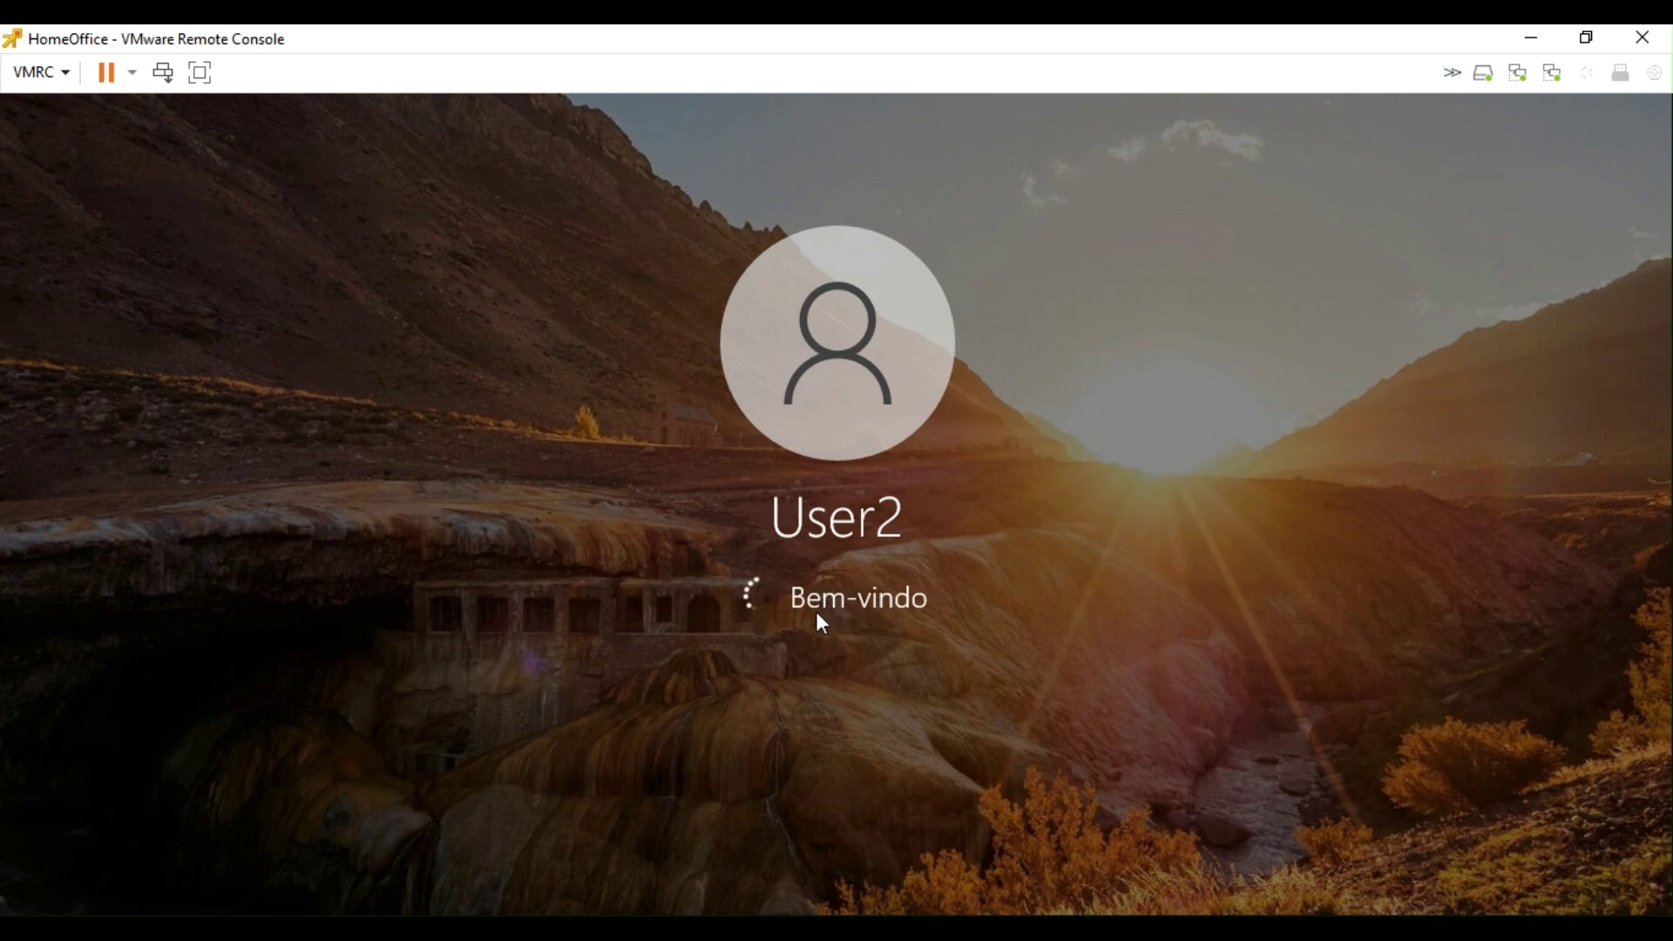
{"action": "key", "text": "super"}
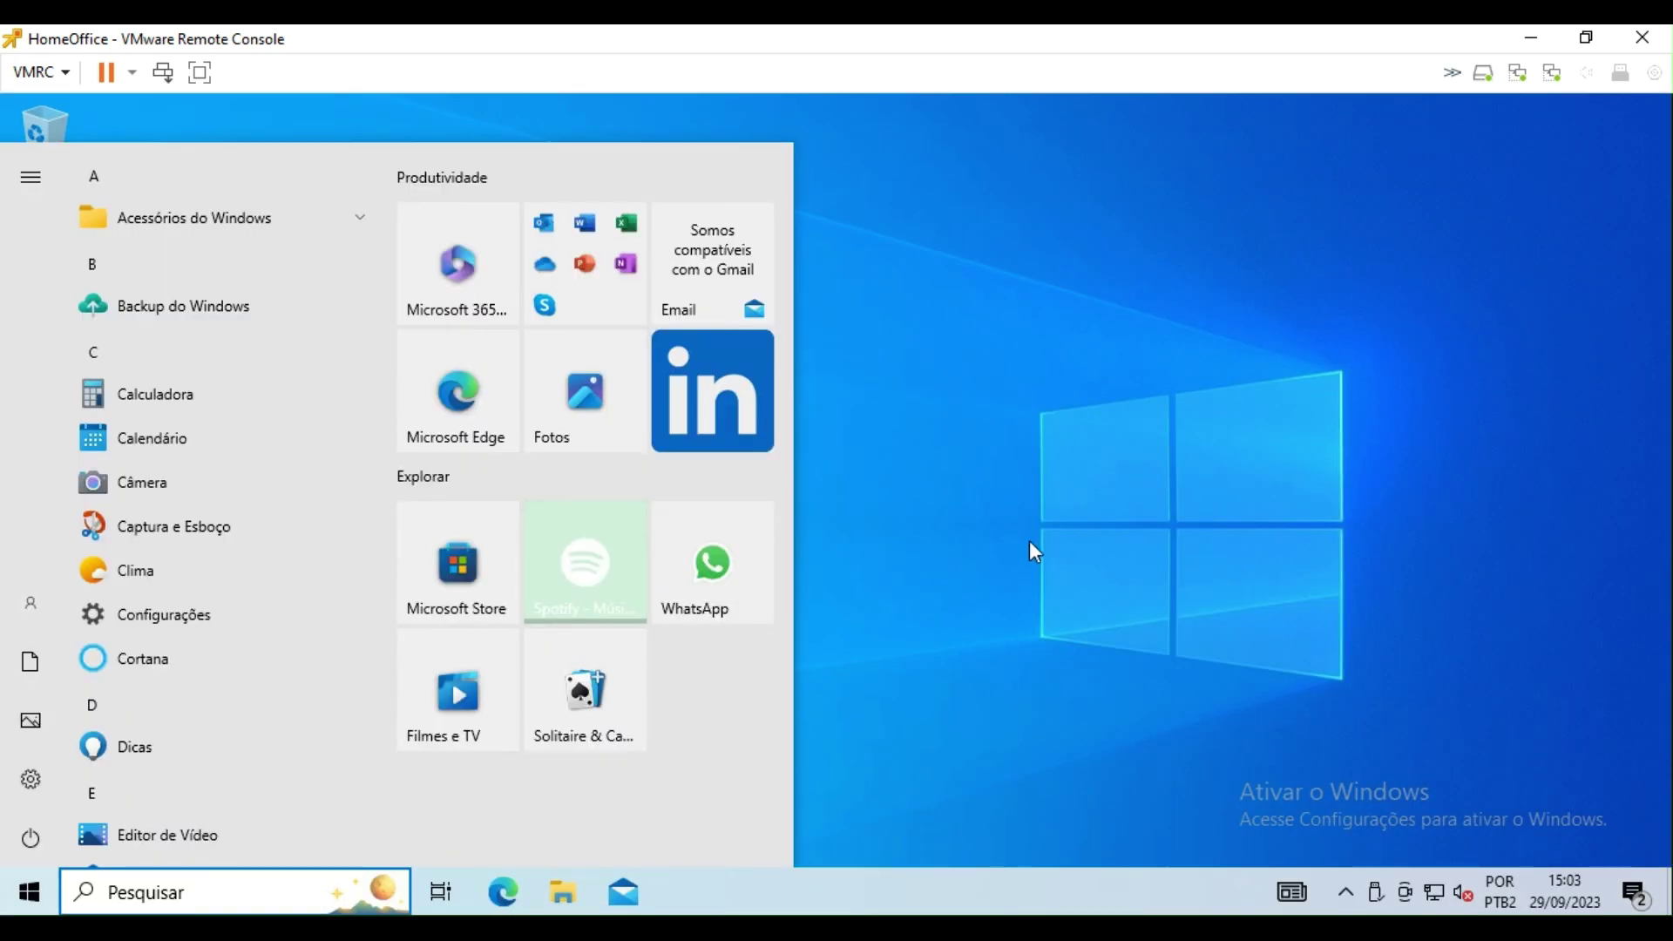
{"action": "key", "text": "super"}
{"action": "key", "text": "super"}
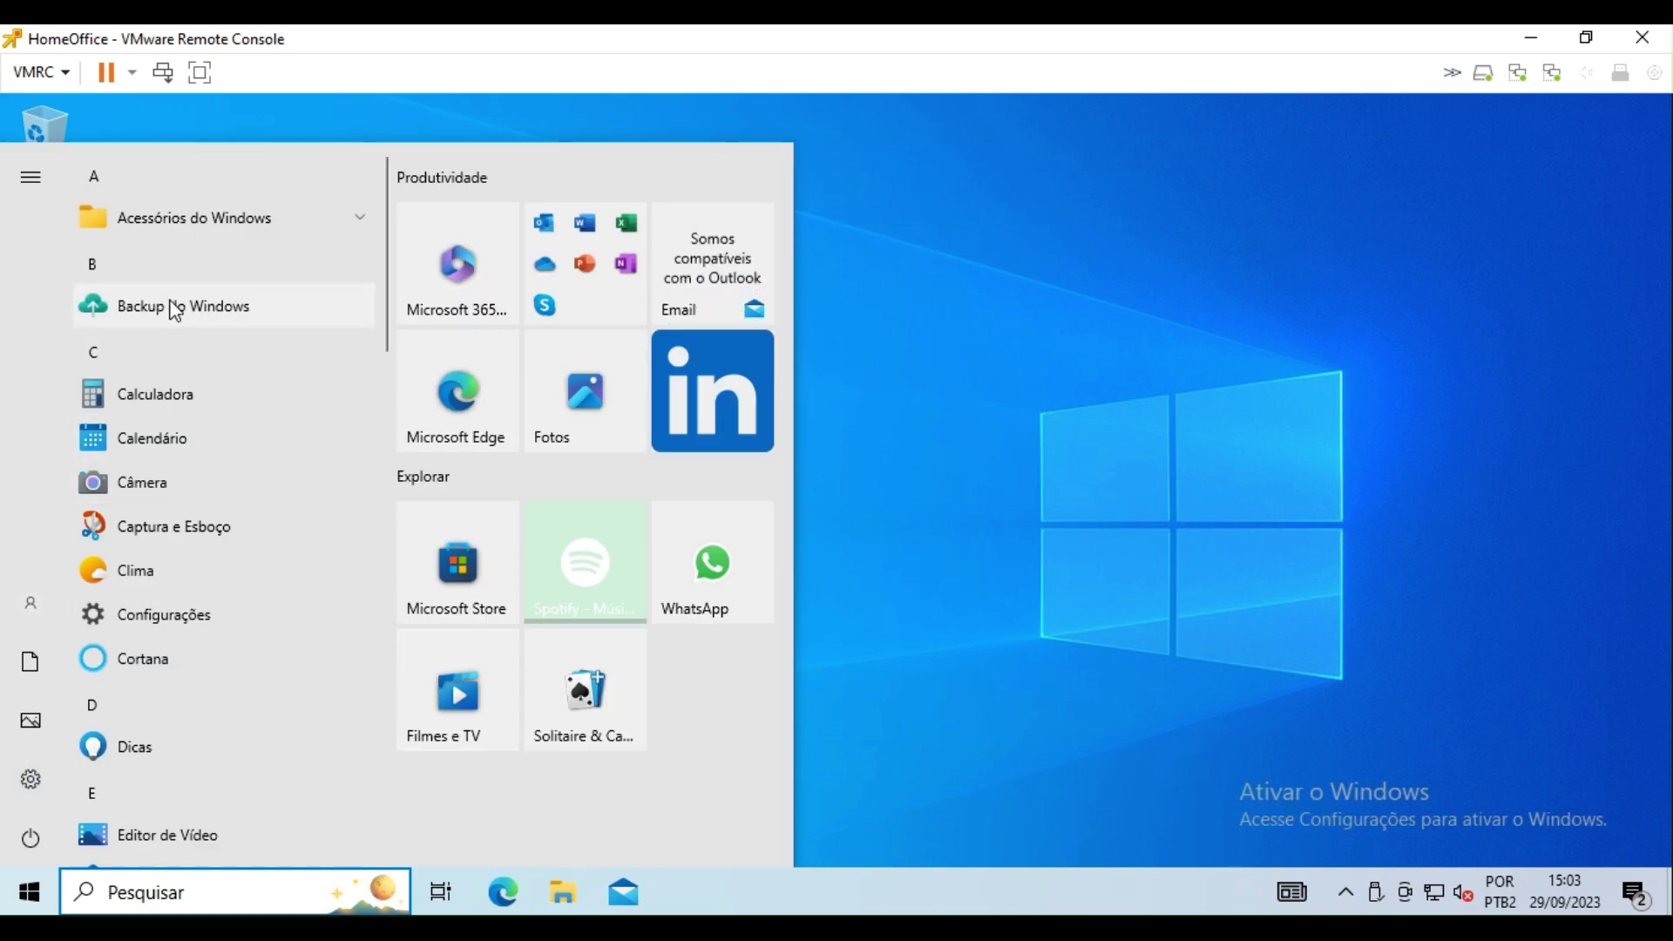
Step: Start Fazer backup in Backup do Windows for this account, then put VMRC in full screen
{"action": "left_click", "coordinate": [212, 323]}
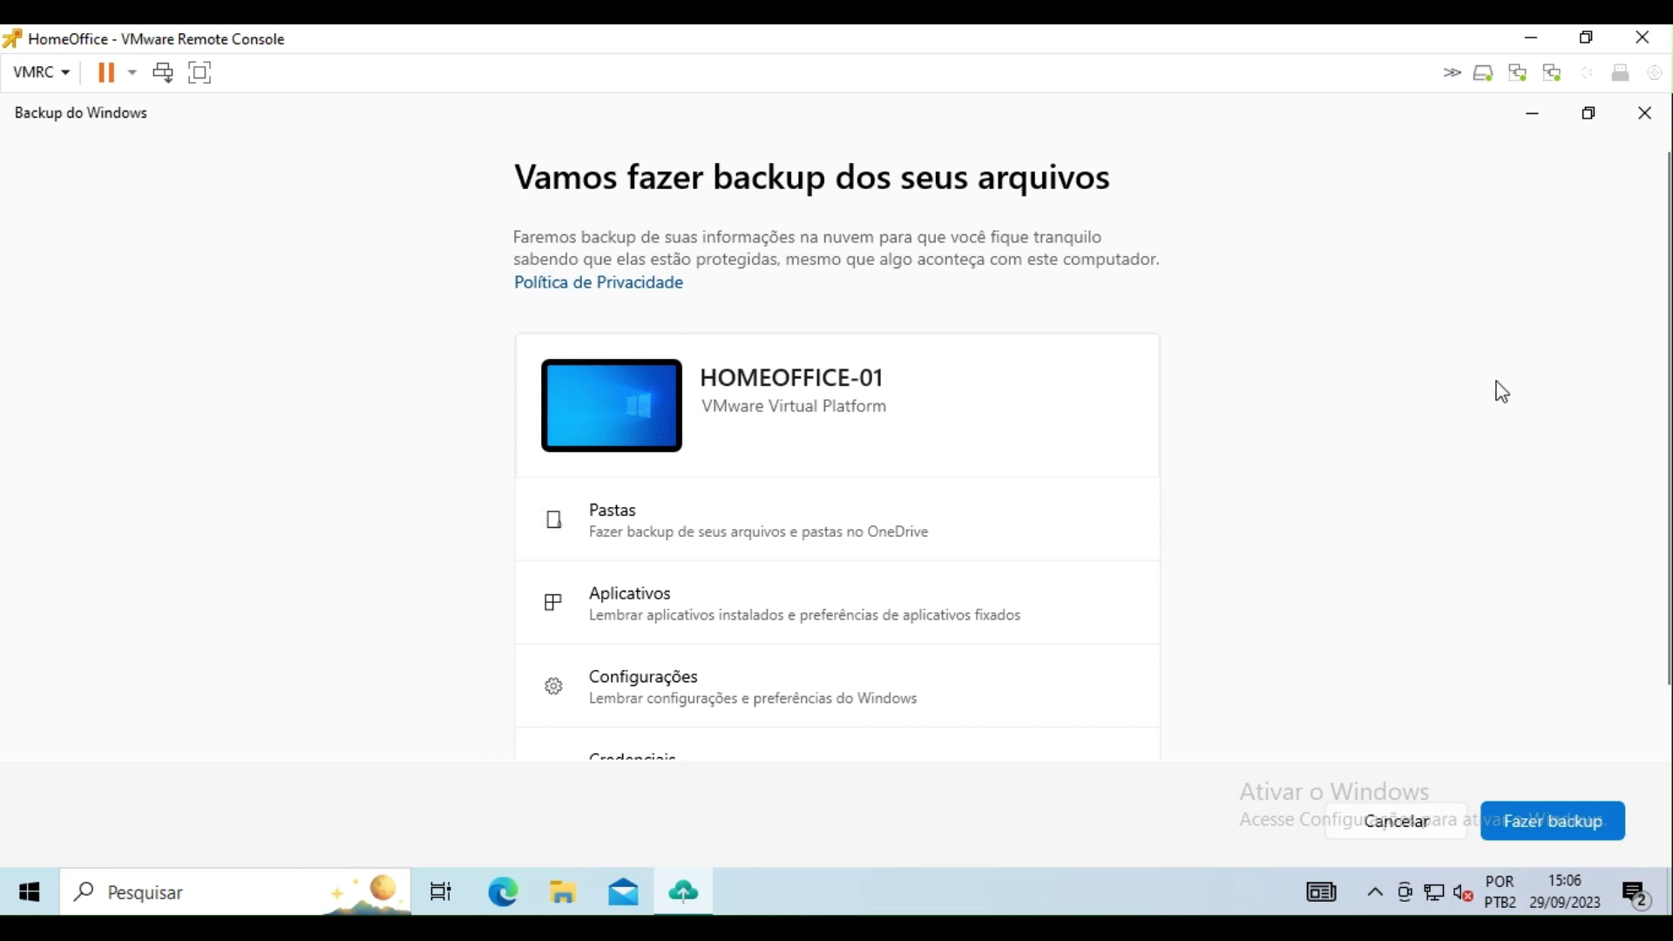
{"action": "scroll", "coordinate": [822, 485], "scroll_direction": "down", "scroll_amount": 1}
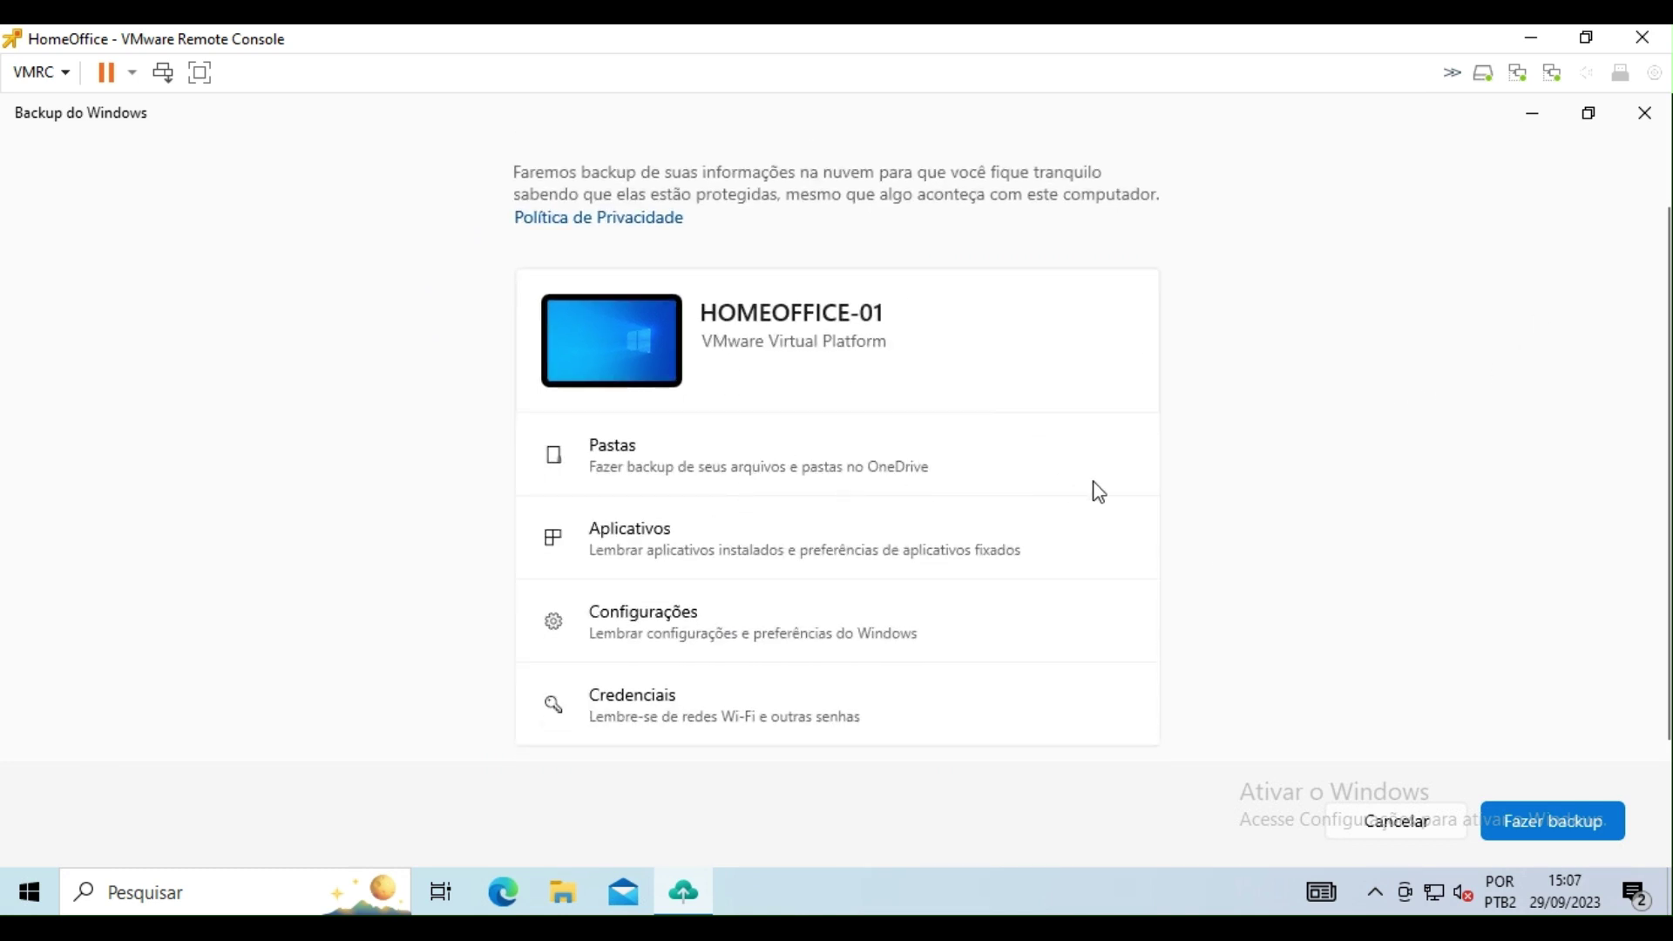
{"action": "left_click", "coordinate": [1549, 841]}
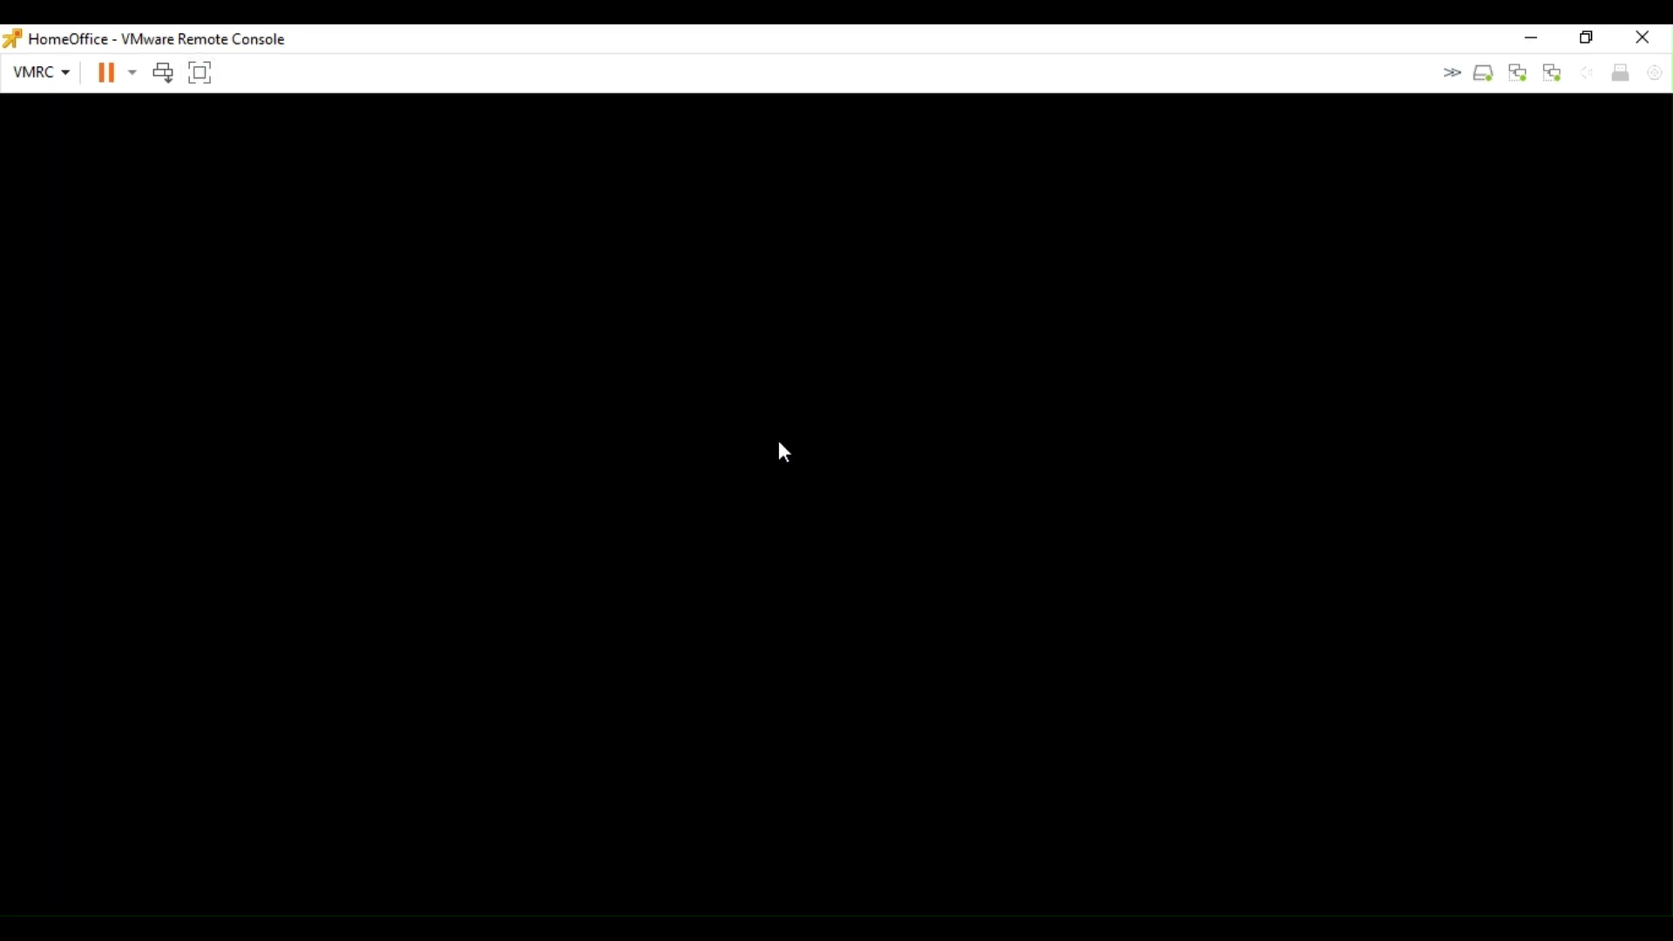
{"action": "left_click", "coordinate": [200, 73]}
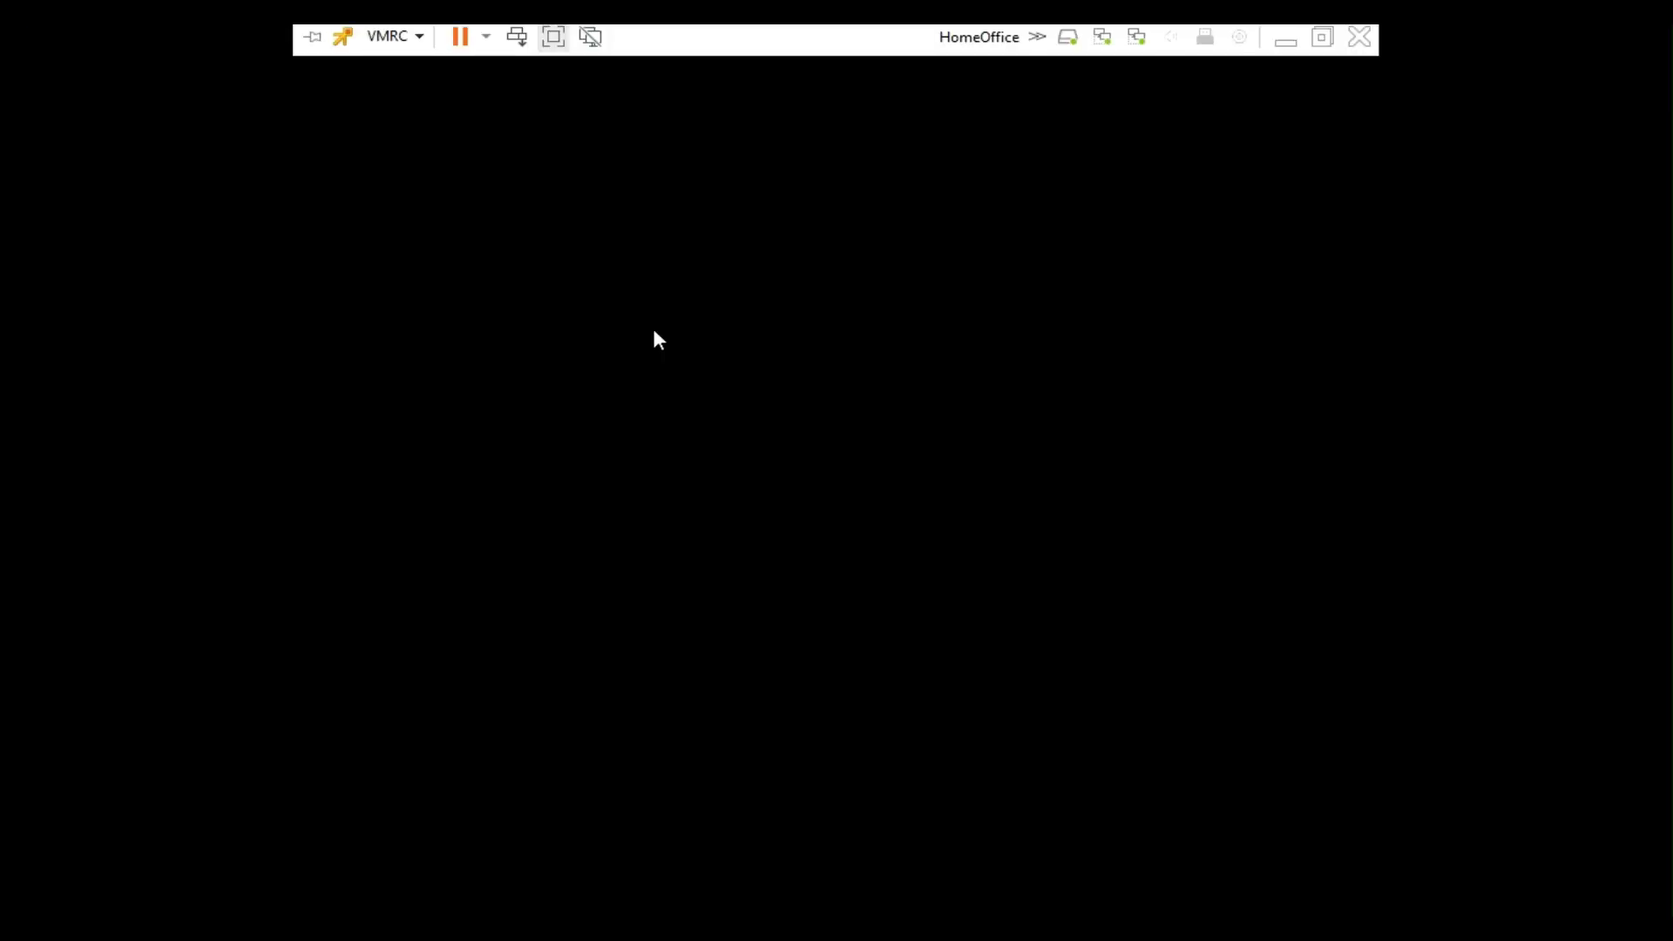